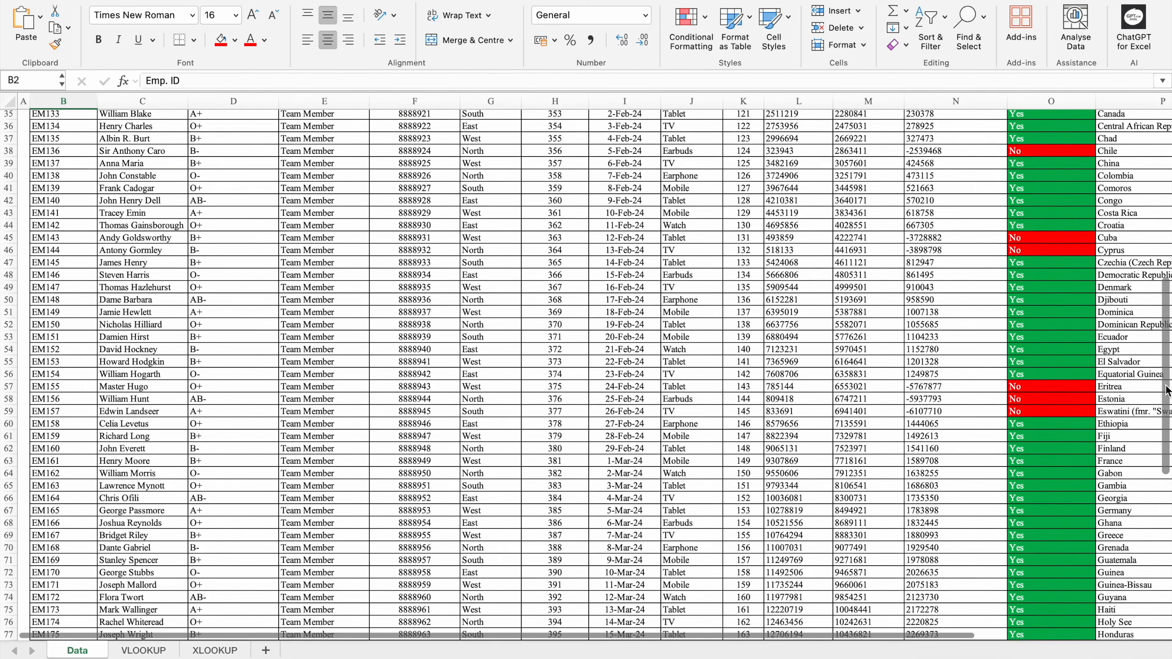
# - Switch from the employee records on the Data sheet to the VLOOKUP sheet
pyautogui.scroll(17, 1165, 376)
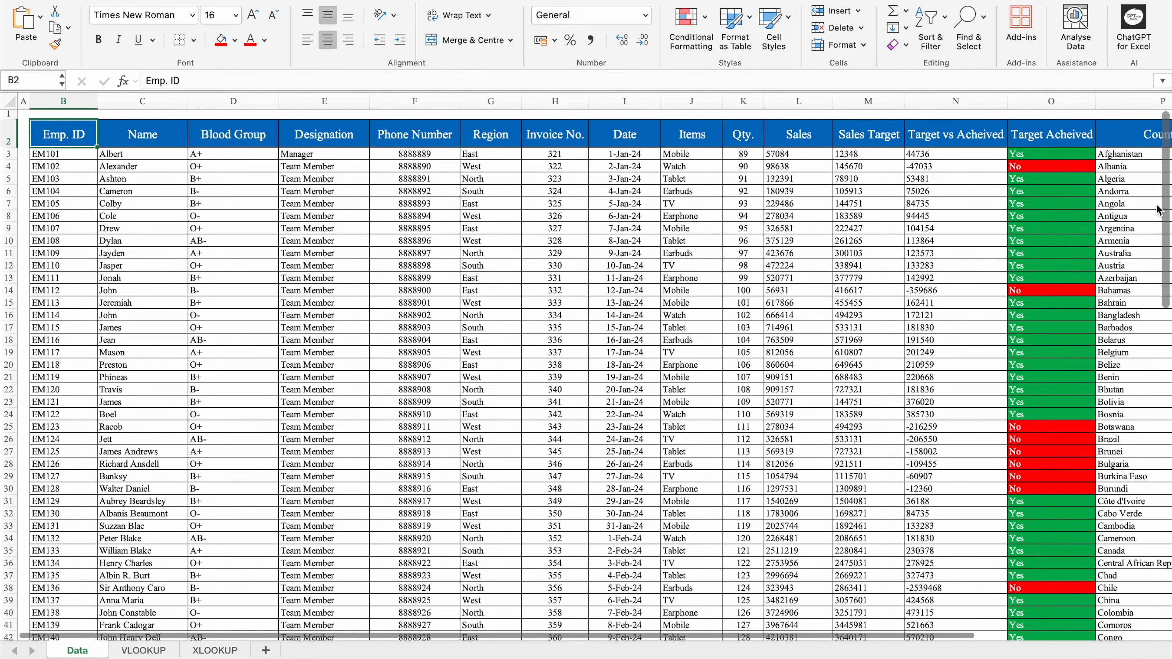
pyautogui.click(147, 650)
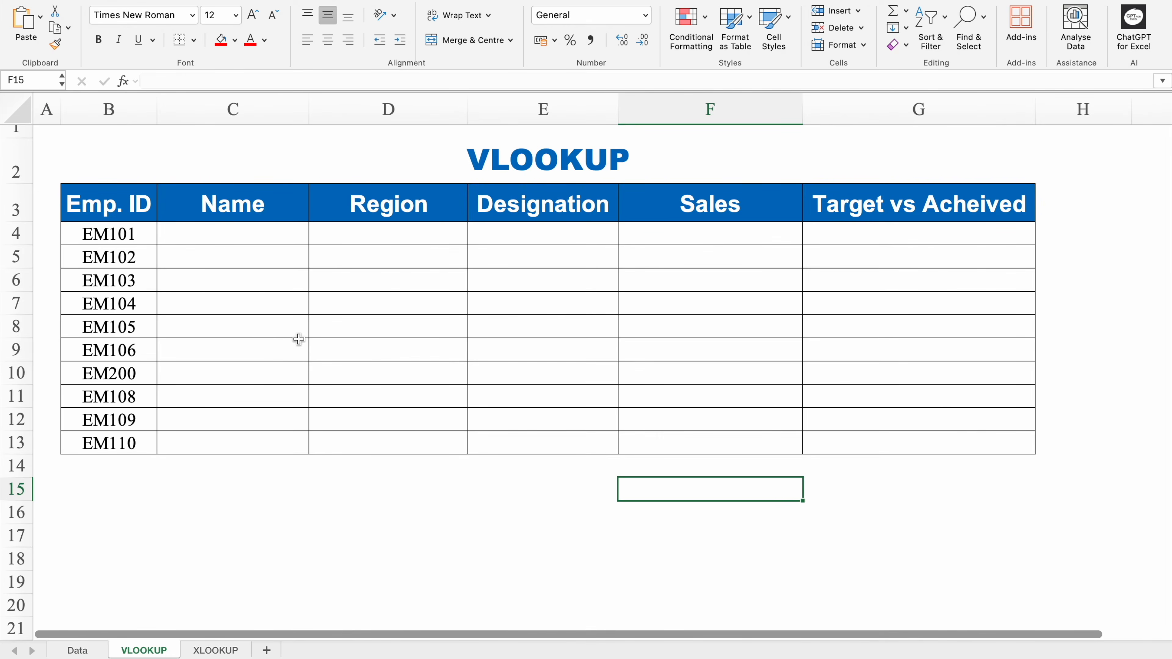
# - Try Phone Number as the header in cell C3 from its list of choices, and undo the change
pyautogui.click(290, 235)
pyautogui.click(279, 212)
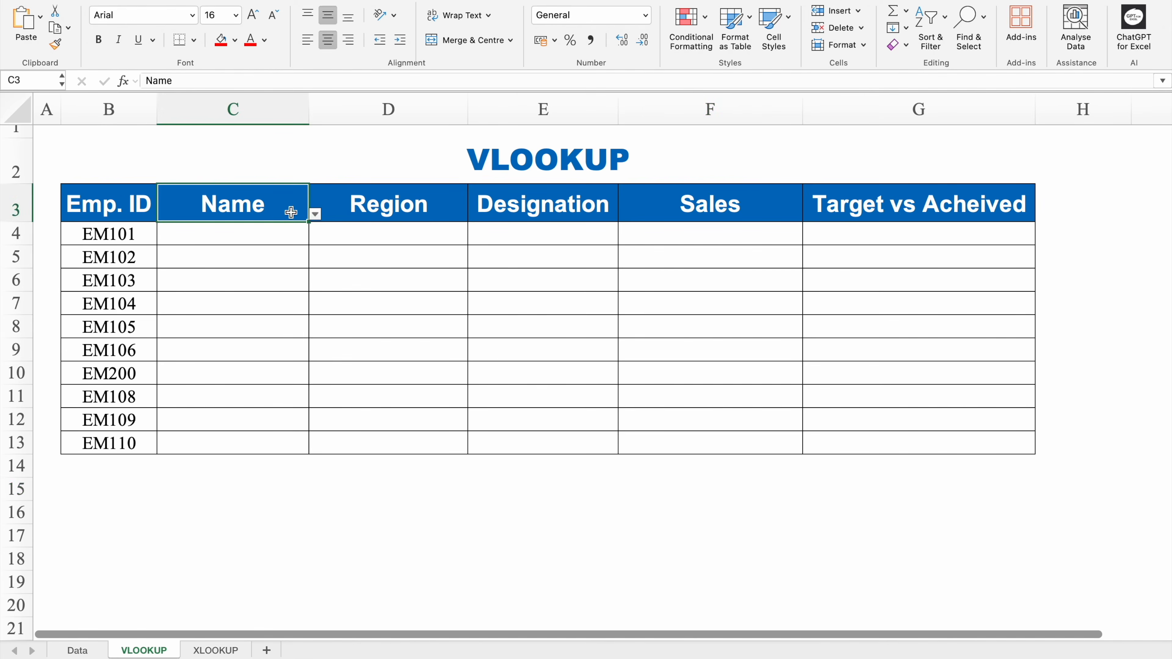
pyautogui.click(315, 215)
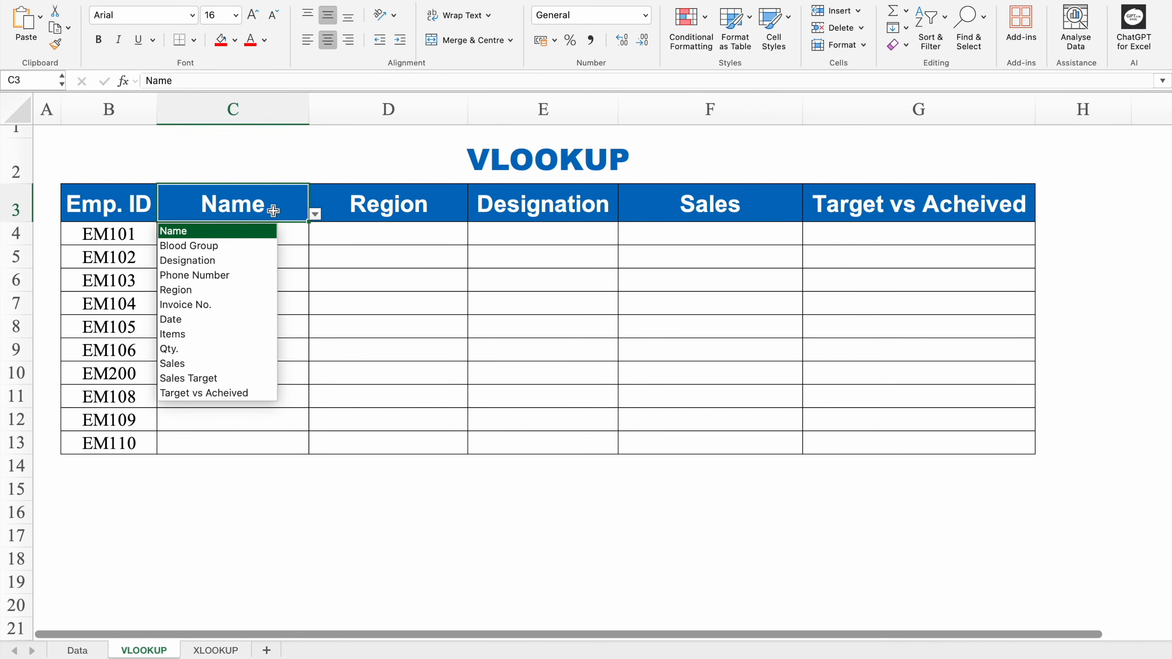
pyautogui.click(221, 272)
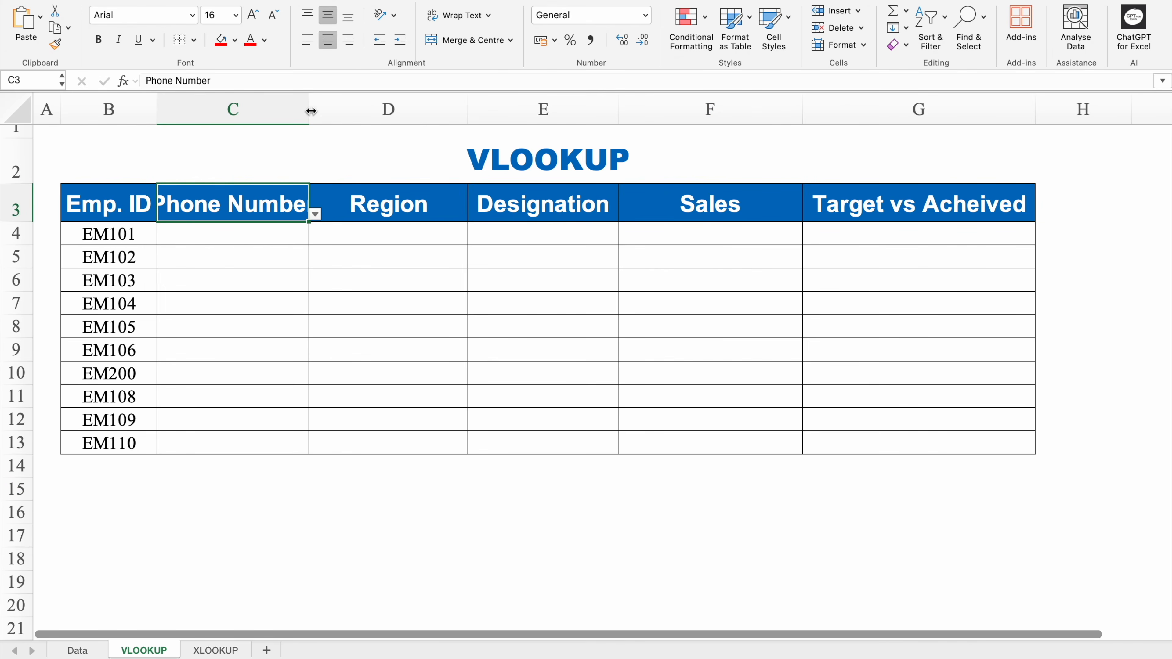
pyautogui.press('super+z')
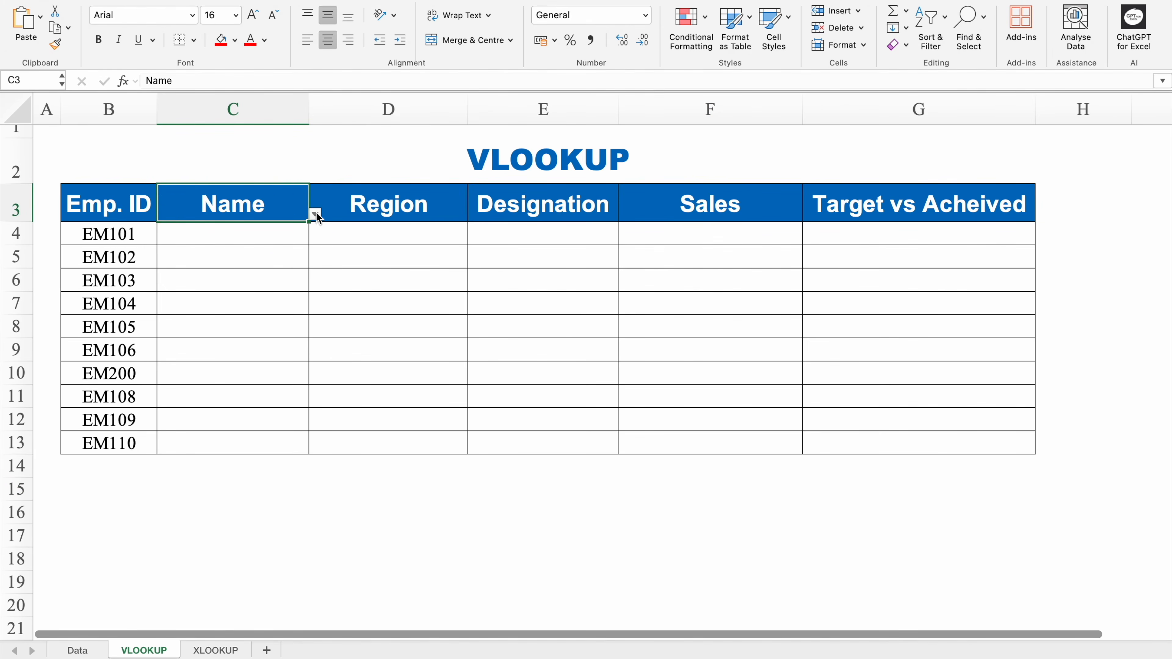
# - Begin a VLOOKUP formula in cell C4 with the column-locked Emp. ID reference $B4 as the lookup value
pyautogui.click(283, 229)
pyautogui.write('=VL')
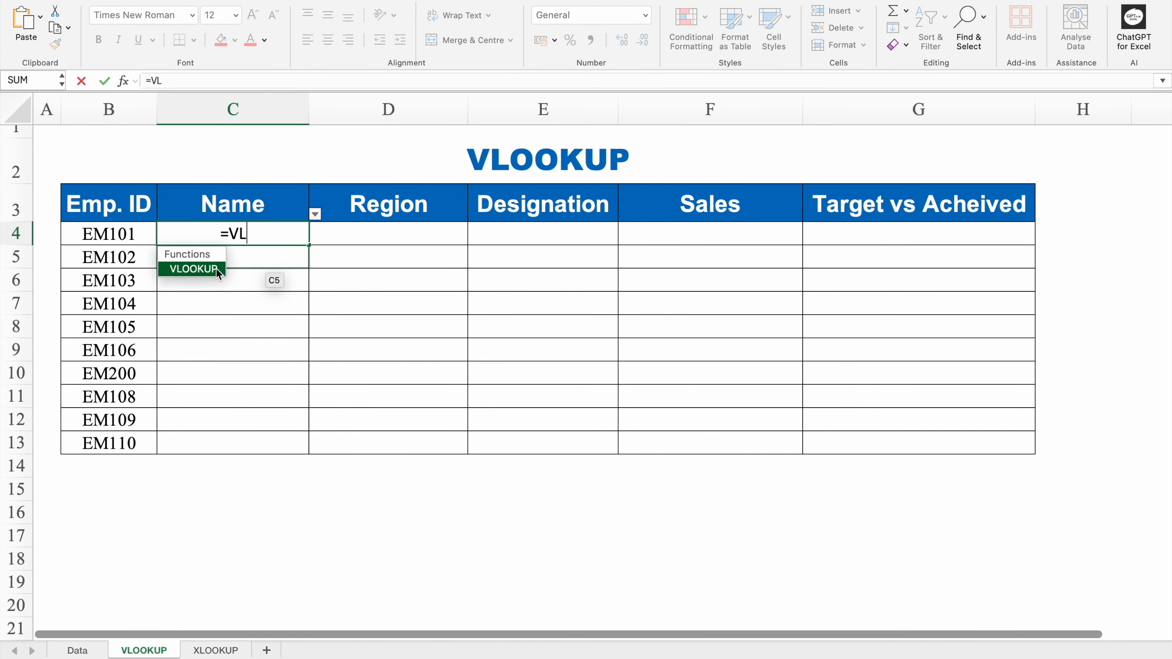
pyautogui.doubleClick(216, 269)
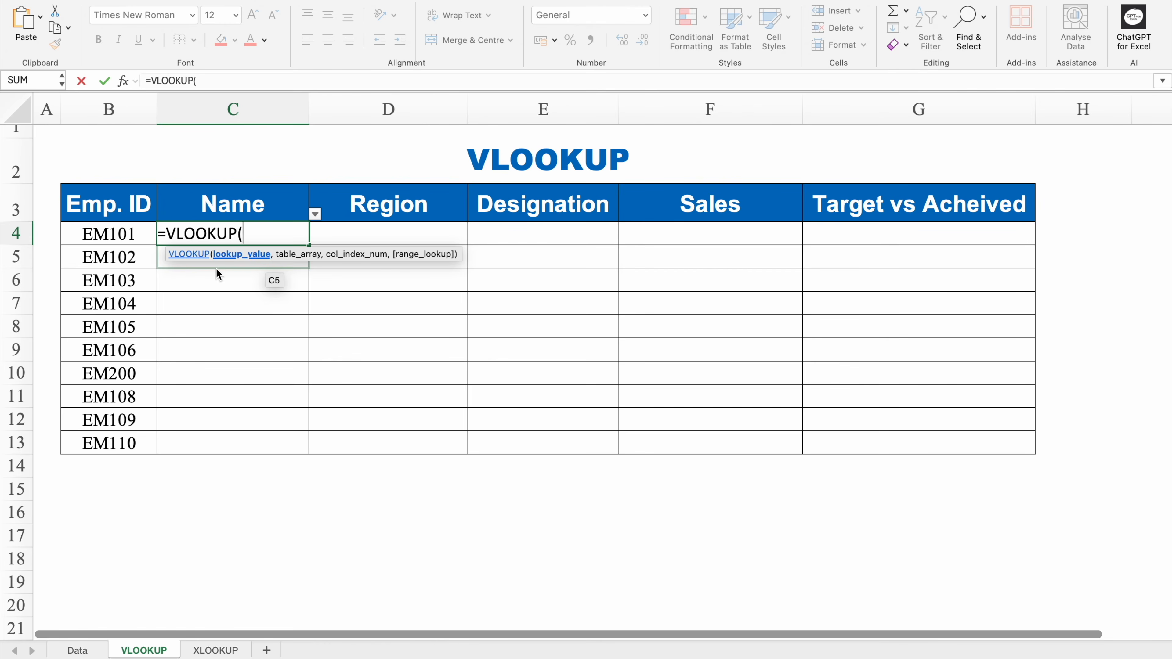
pyautogui.click(135, 234)
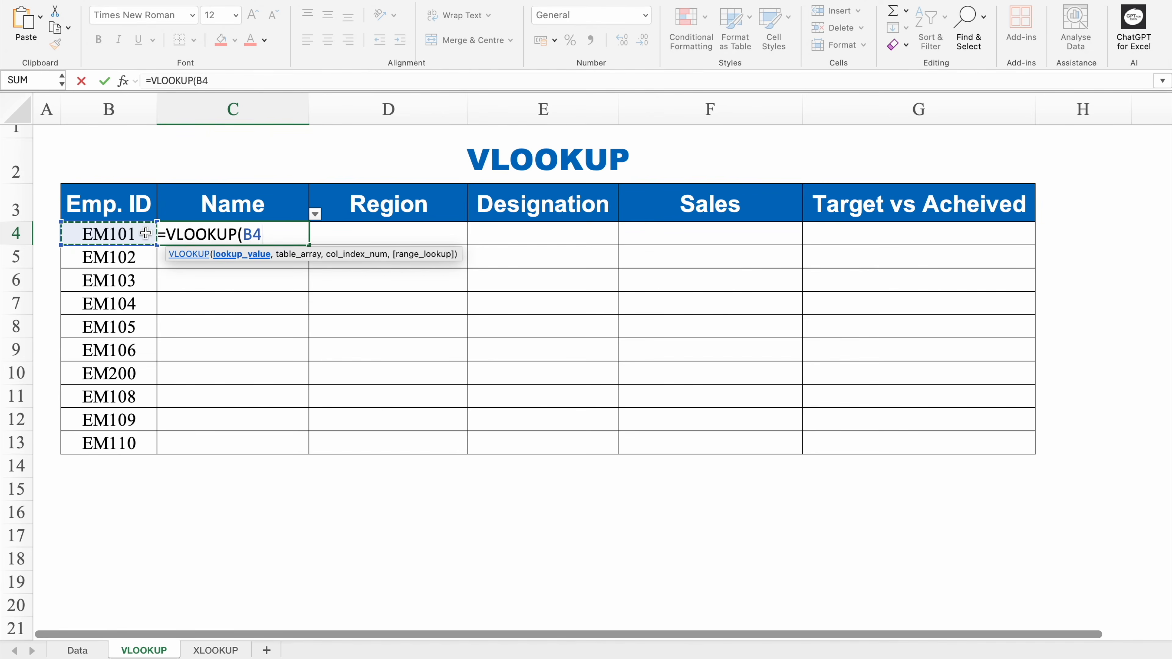
pyautogui.press('F4')
pyautogui.press('F4')
pyautogui.press('F4')
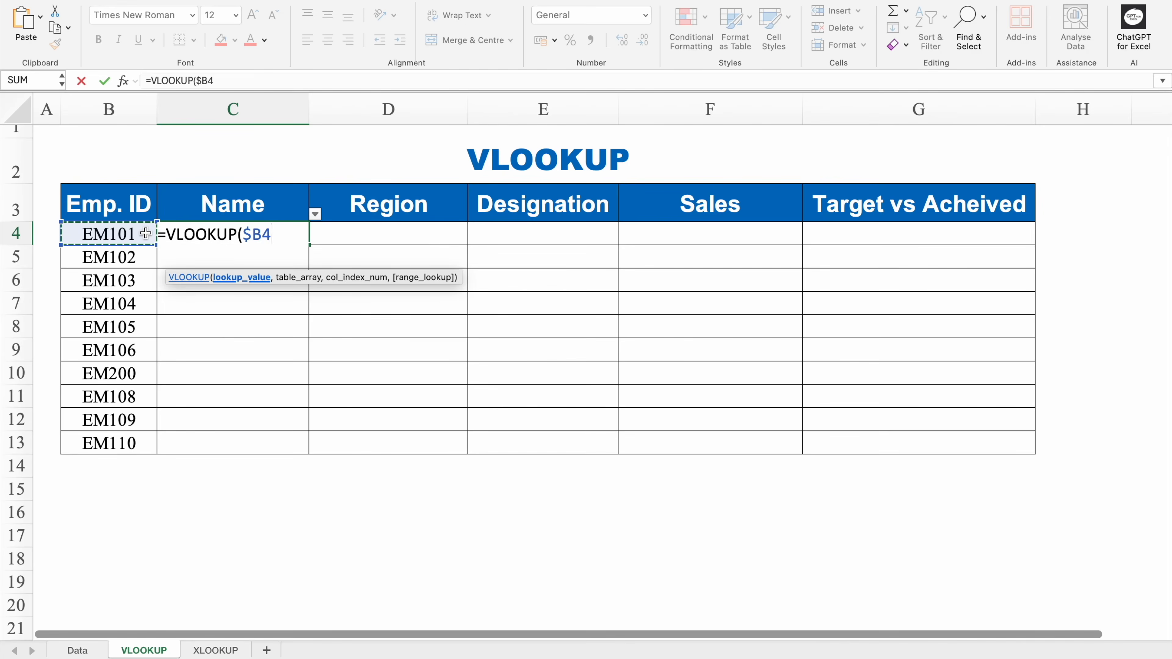
pyautogui.write(',')
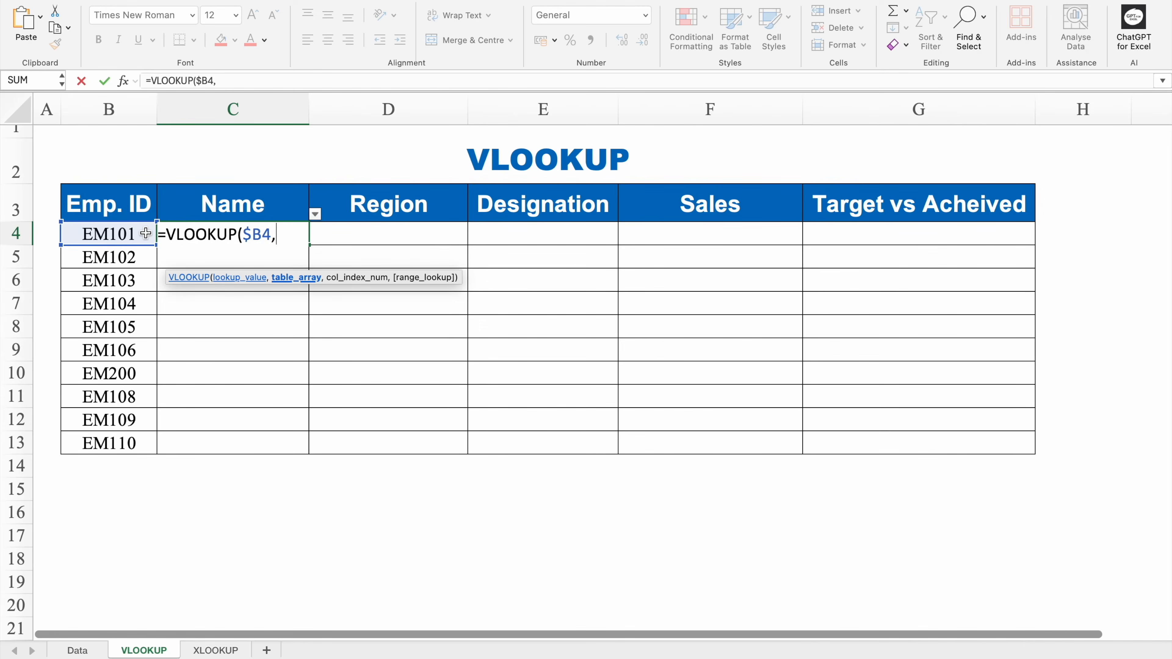
# - Set the table array to columns B through Q of the Data sheet as the absolute reference Data!$B:$Q
pyautogui.click(77, 650)
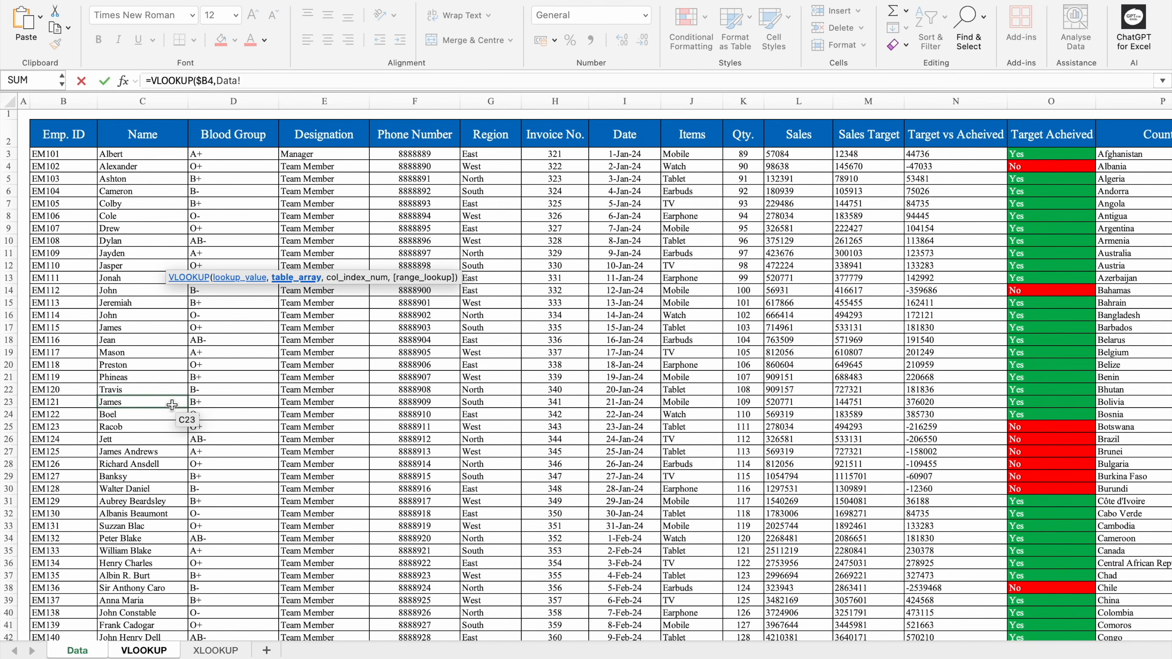
pyautogui.moveTo(63, 101); pyautogui.dragTo(1042, 134)
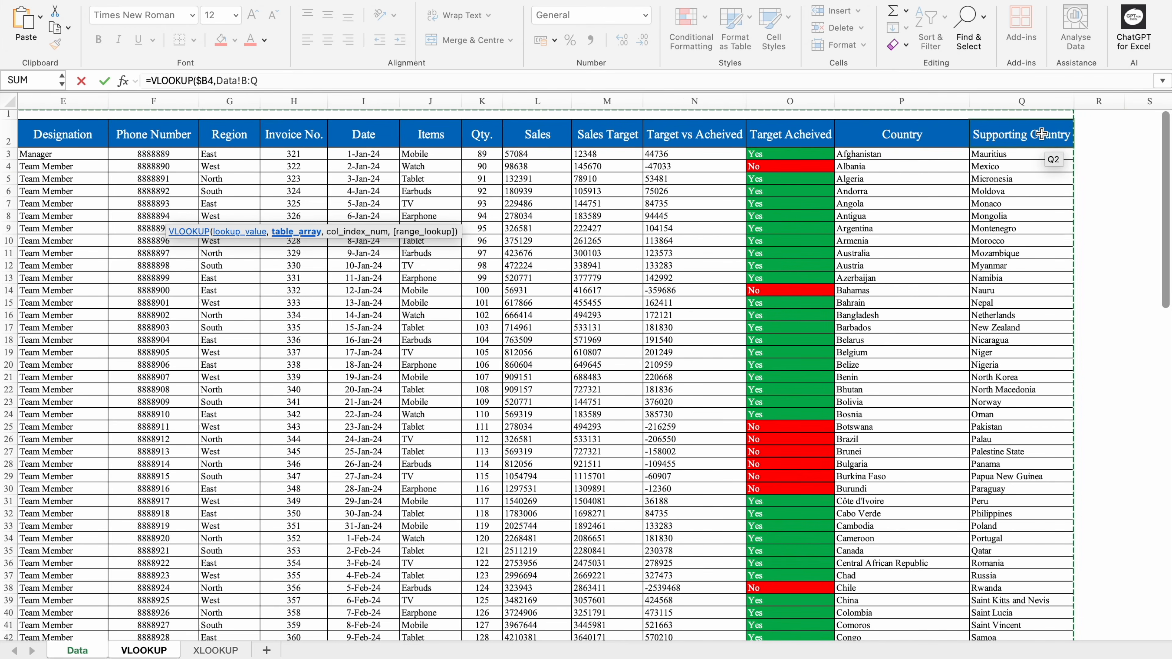
pyautogui.press('F4')
pyautogui.write(',')
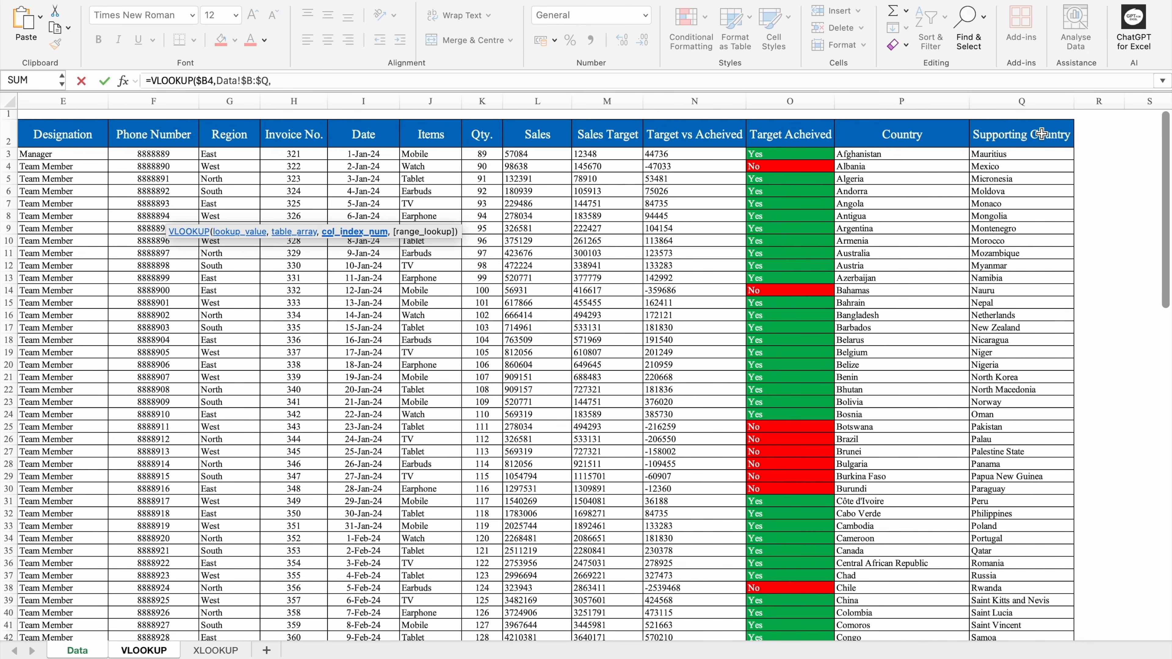
# - Complete the VLOOKUP formula with column index 2 for Name and 0 for an exact match
pyautogui.hscroll(-5, 1042, 134)
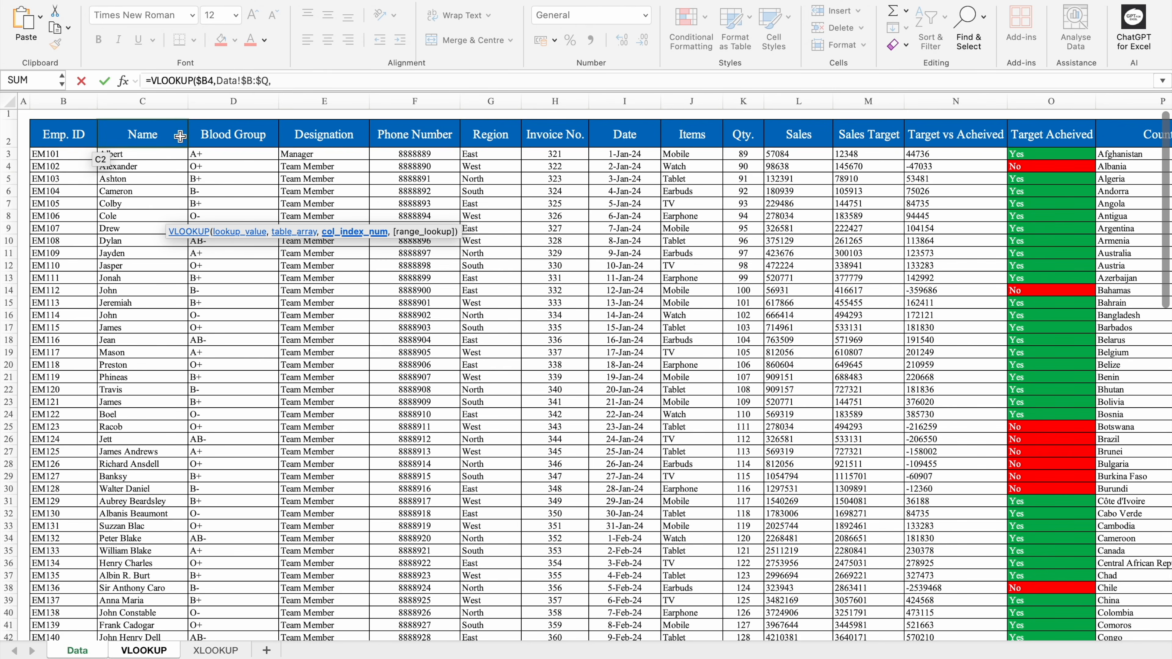
pyautogui.write('2,')
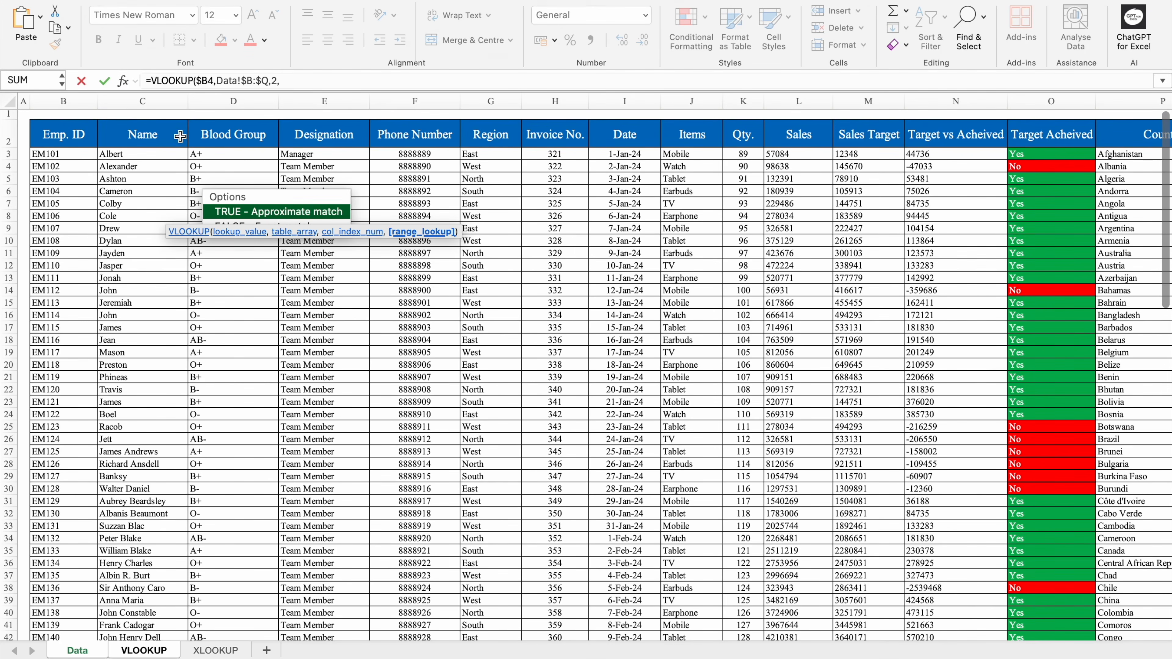
pyautogui.write('0)')
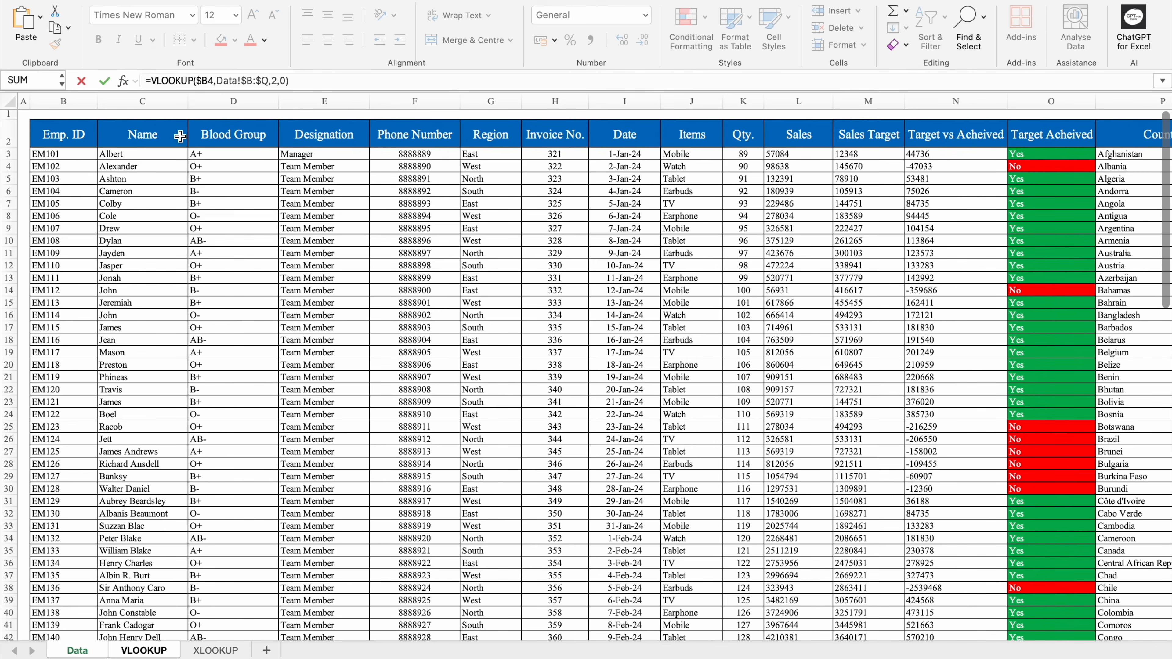
pyautogui.press('Return')
pyautogui.click(271, 233)
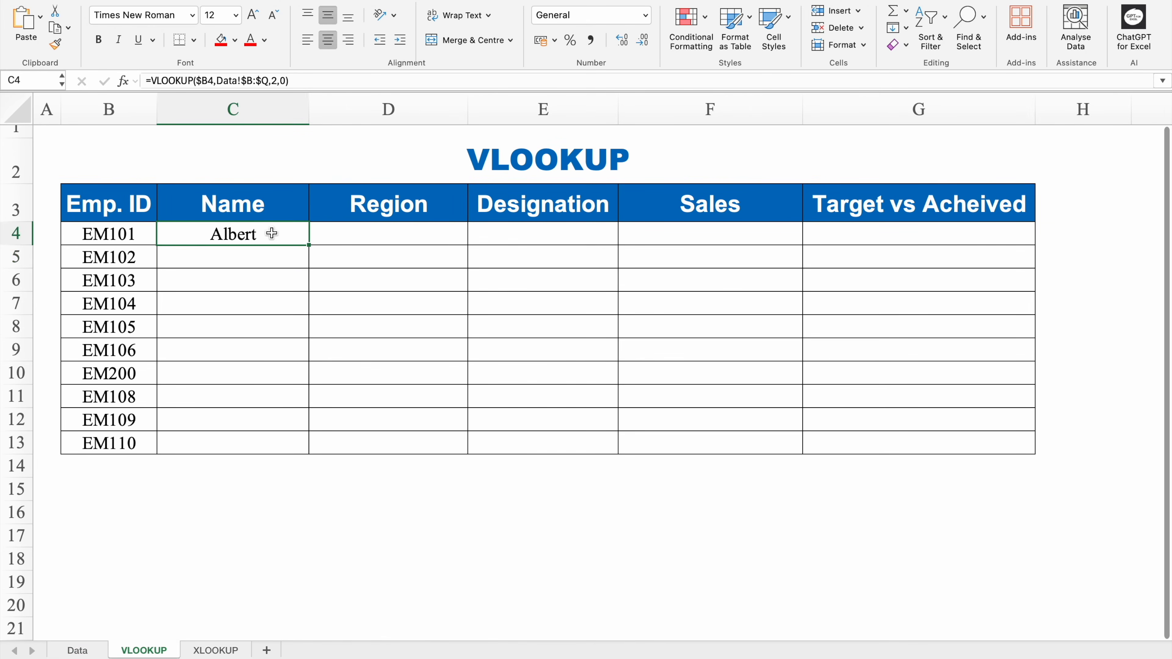
# - Test the plain VLOOKUP by clearing the Emp. ID in cell B4, and undo the deletion
pyautogui.click(121, 235)
pyautogui.press('Delete')
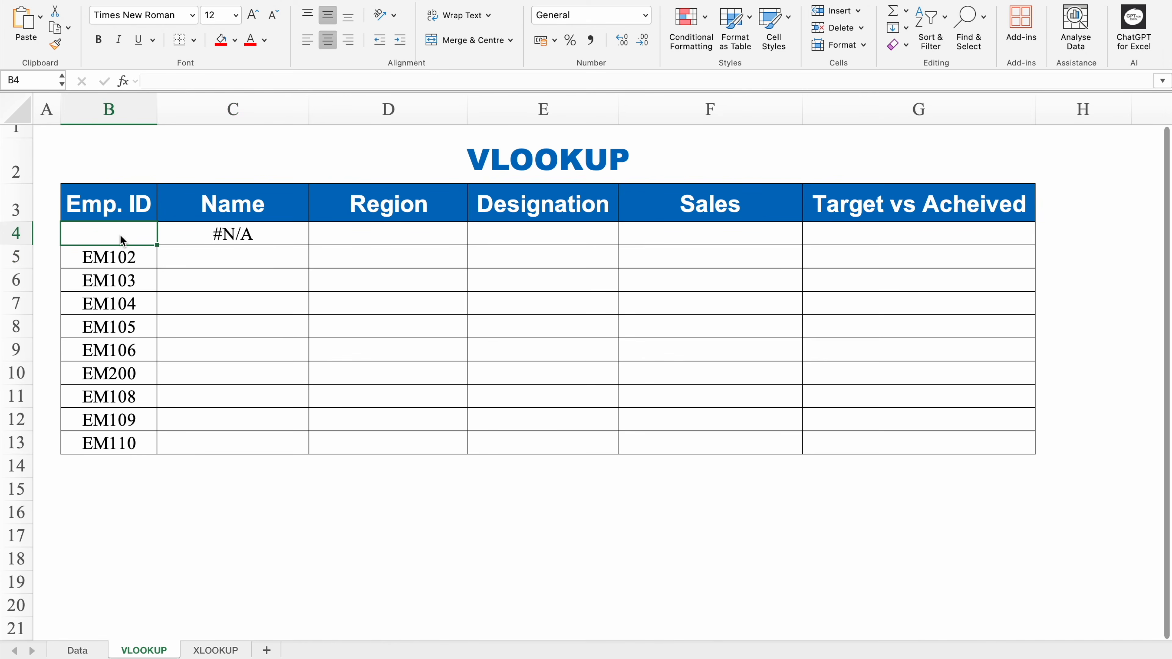
pyautogui.hotkey('ctrl', 'z')
# - Wrap the VLOOKUP in cell C4 in IFERROR with an empty string "" as the value if error
pyautogui.click(223, 232)
pyautogui.doubleClick(224, 232)
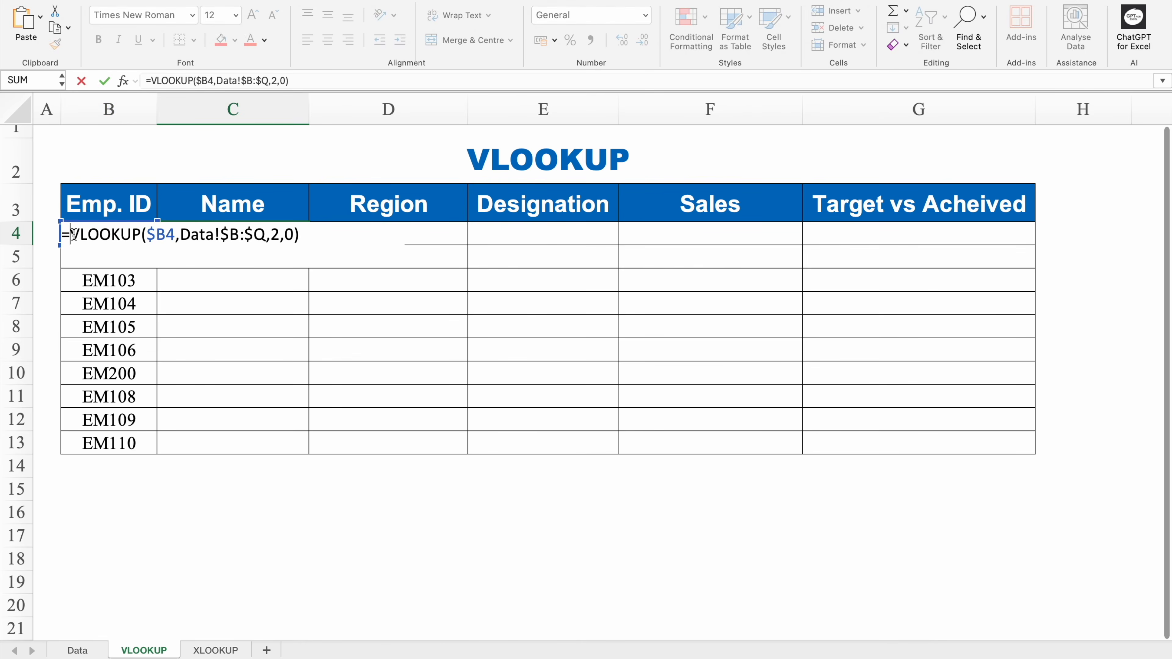
pyautogui.write('IFE')
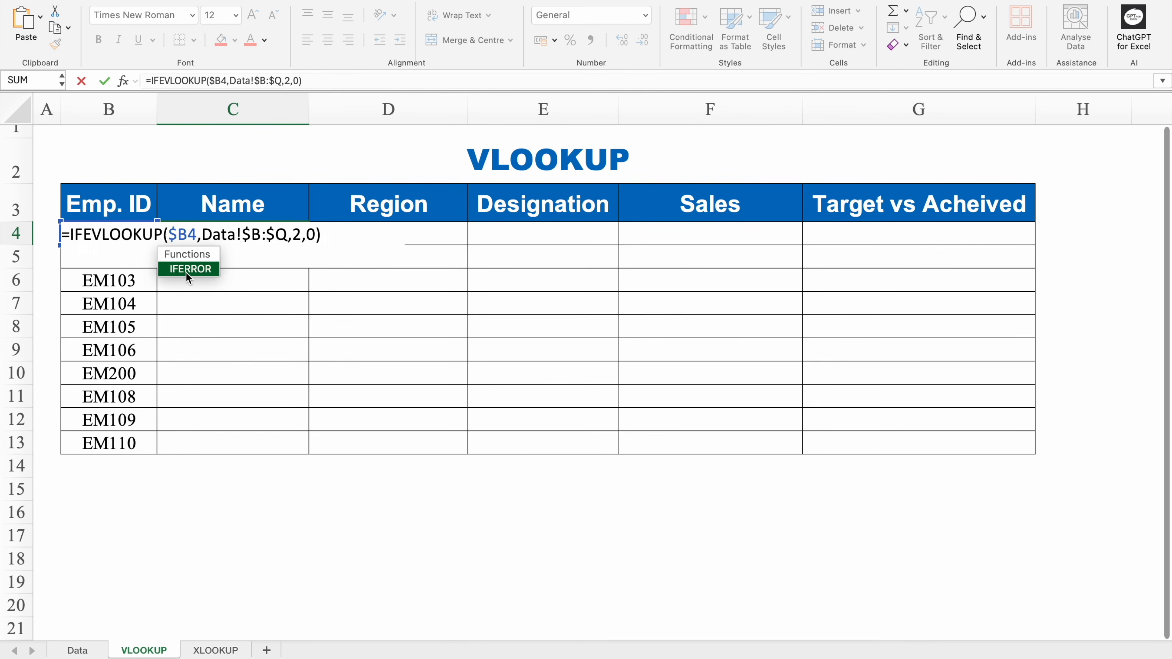
pyautogui.doubleClick(174, 272)
pyautogui.click(369, 234)
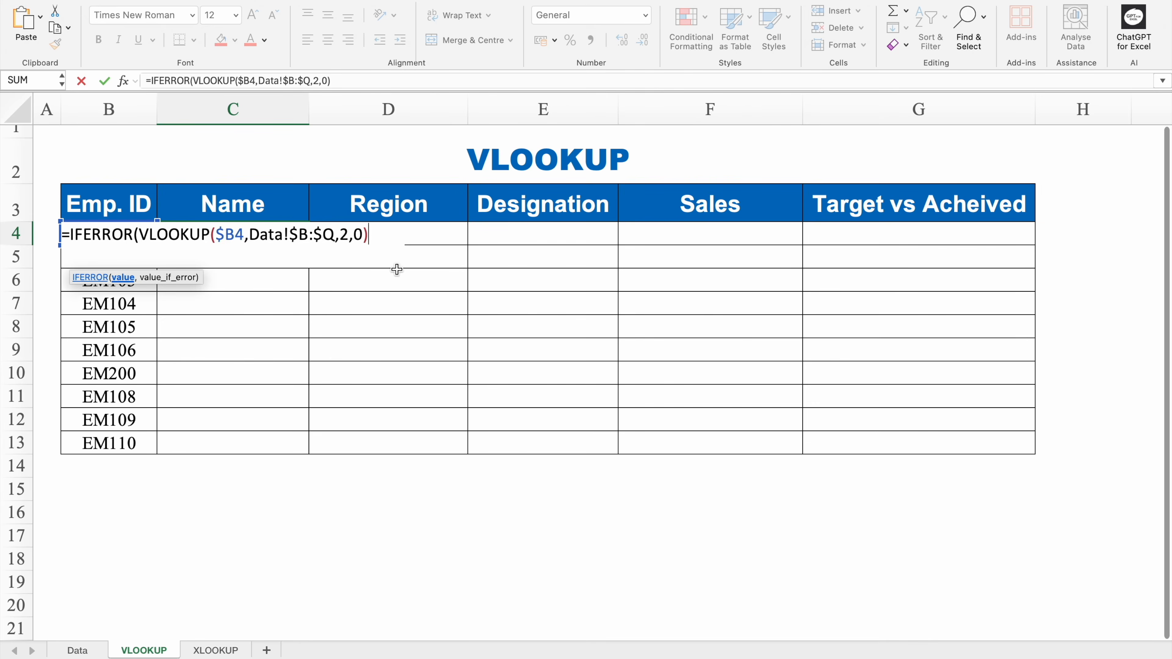
pyautogui.write(',""')
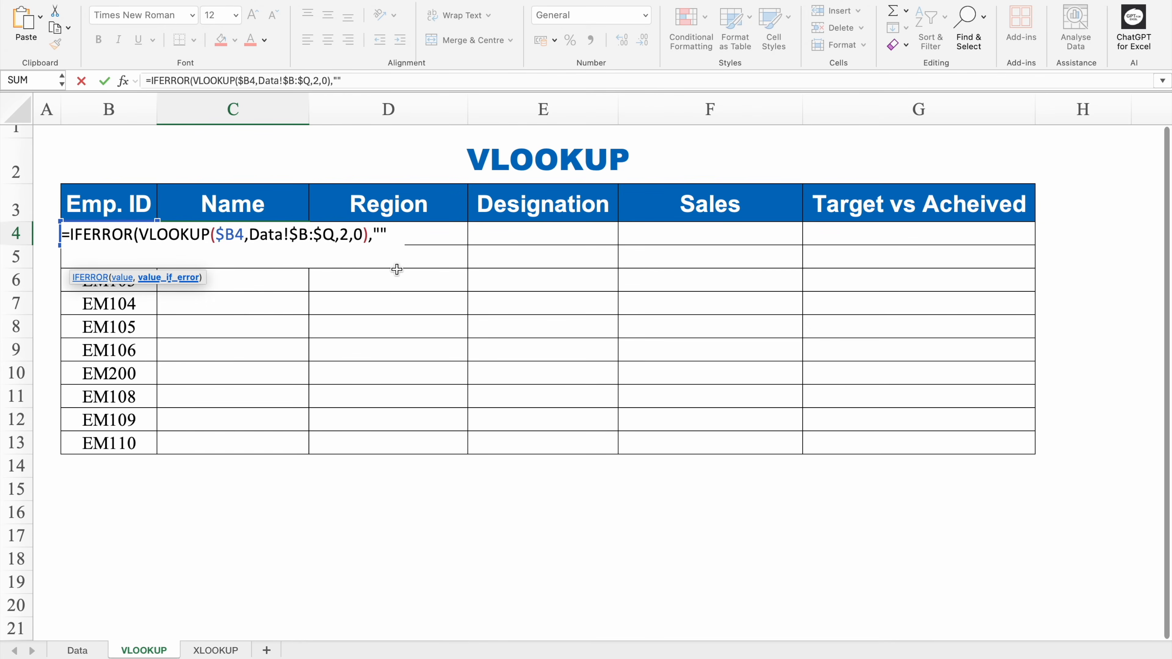
pyautogui.write(')')
pyautogui.press('Return')
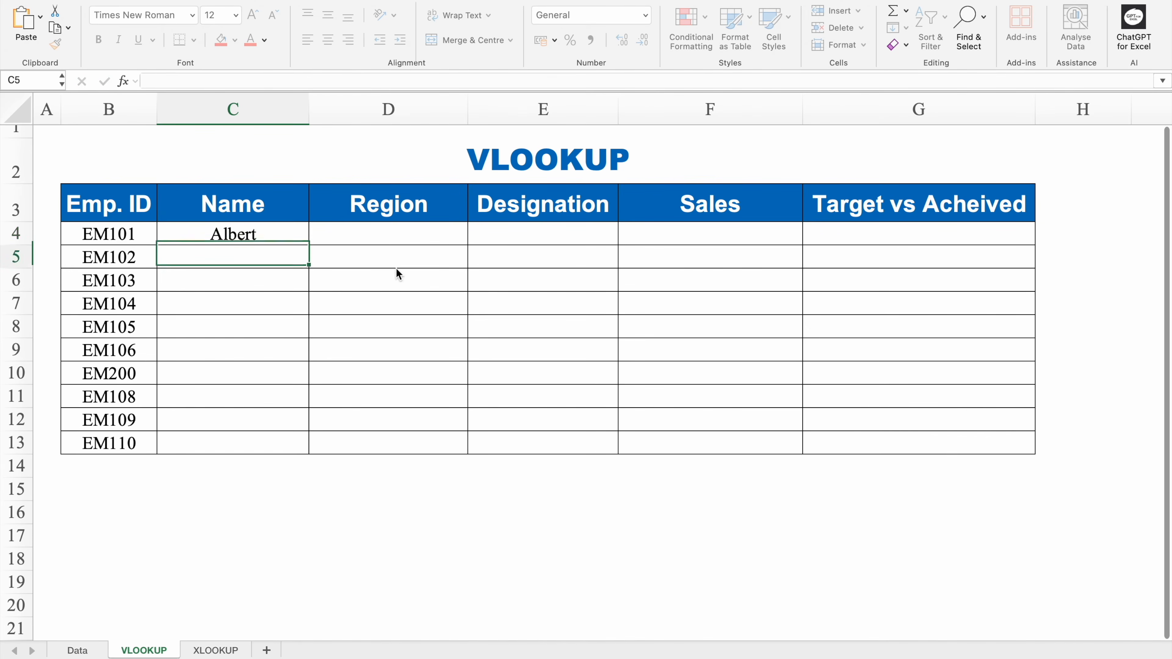
# - Check the IFERROR version by emptying Emp. ID cell B4, and restore the ID
pyautogui.press('Up')
pyautogui.press('Left')
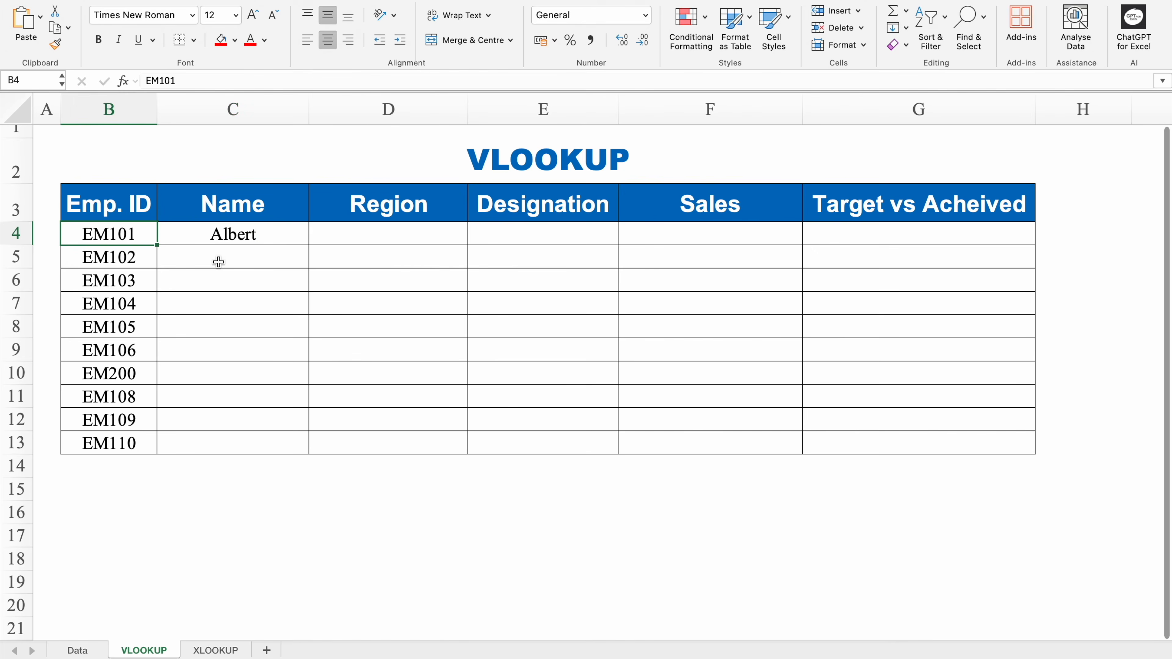
pyautogui.press('Delete')
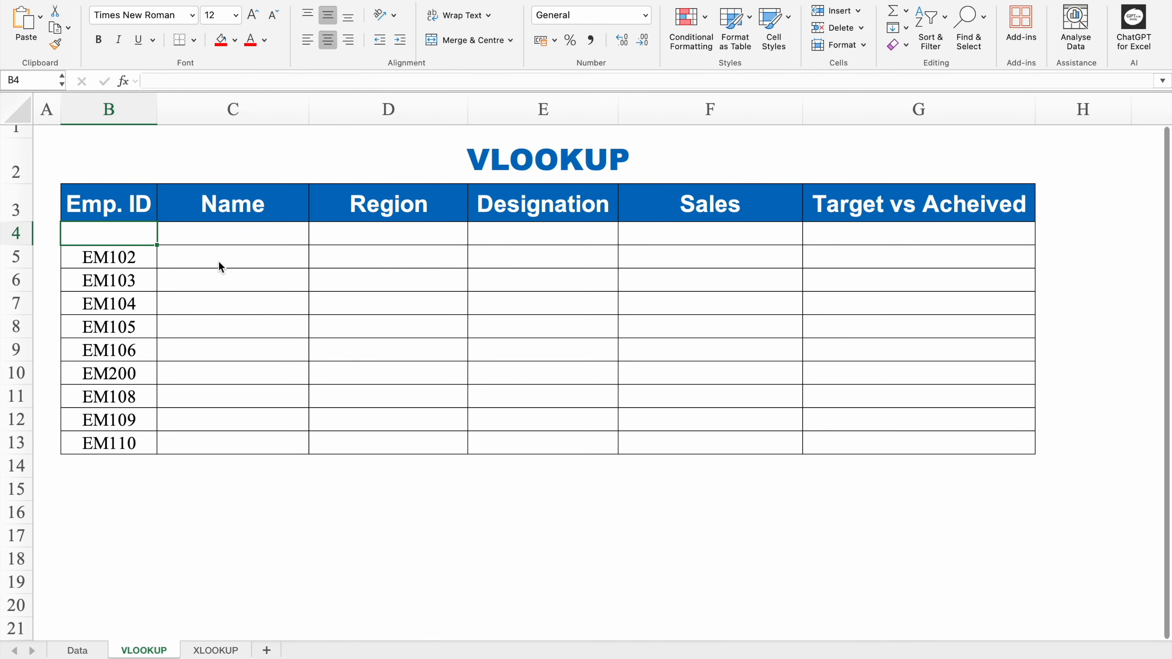
pyautogui.press('super+z')
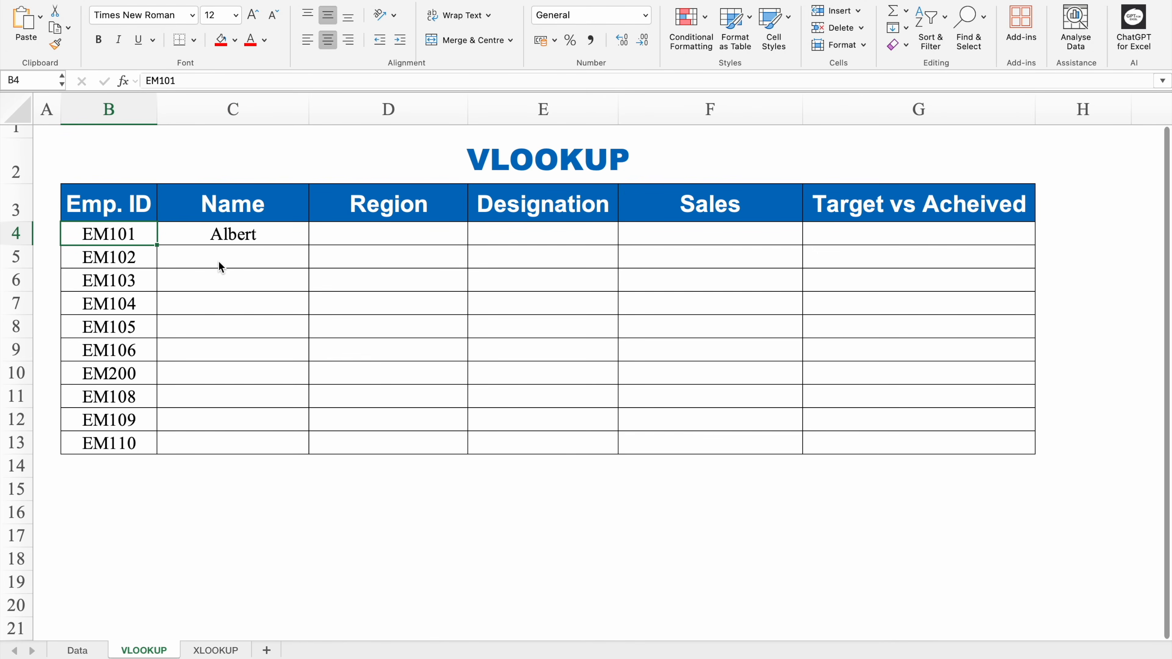
# - Change the C3 header to Blood Group, check the formula in C4, and set the header back to Name
pyautogui.click(261, 197)
pyautogui.click(315, 215)
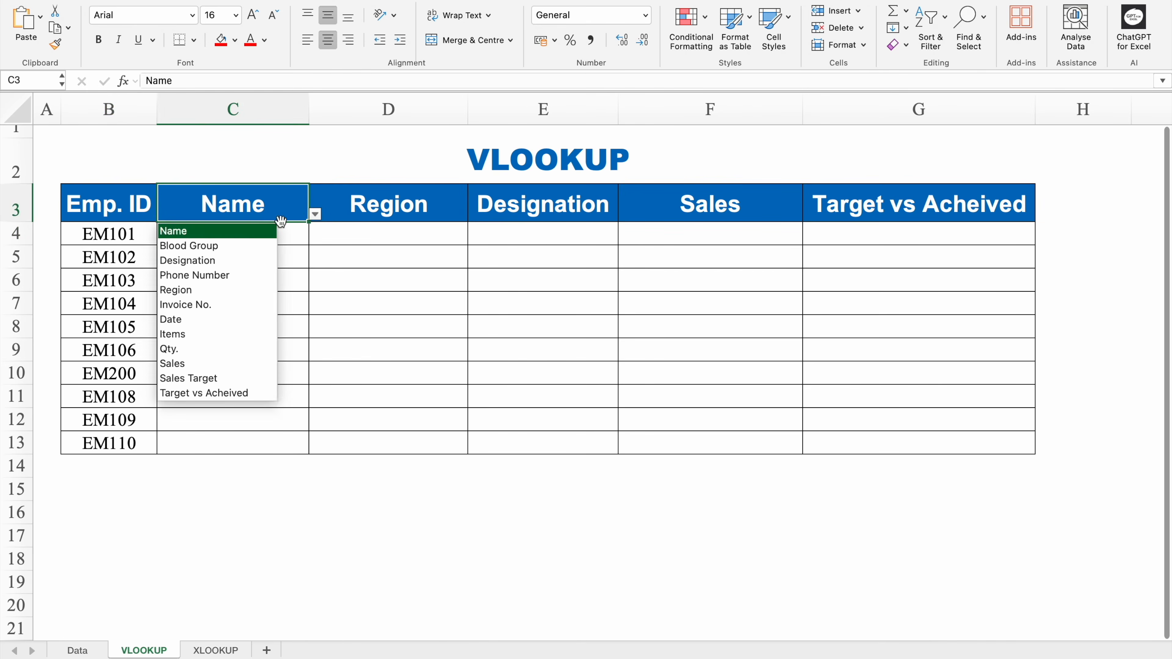
pyautogui.click(246, 244)
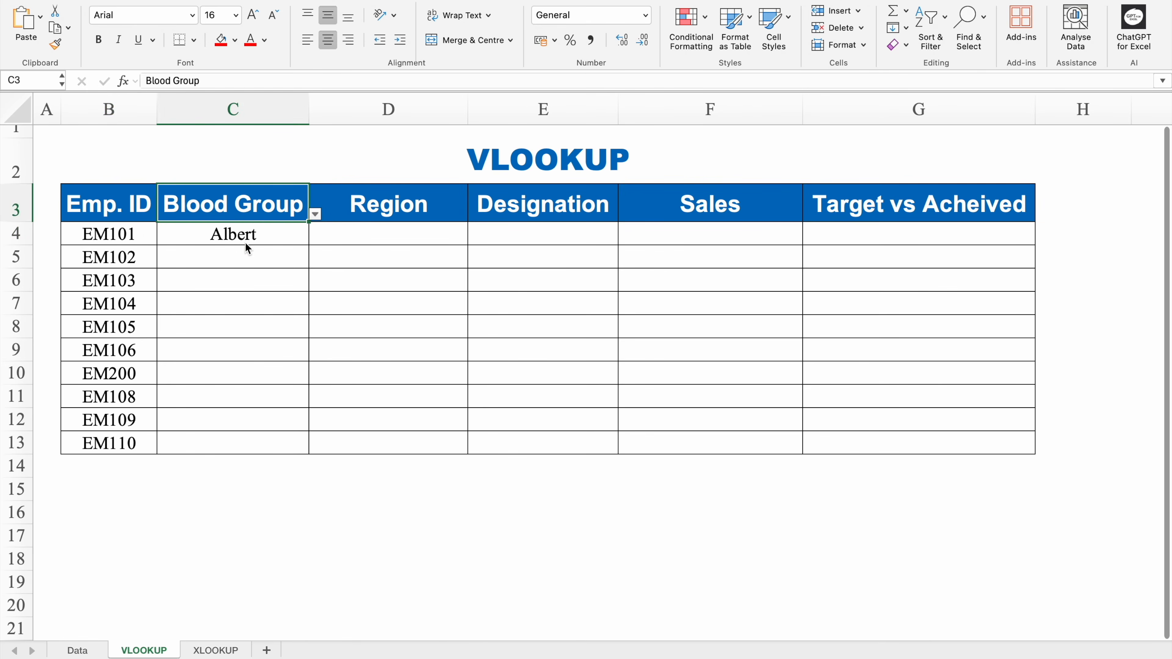
pyautogui.click(273, 237)
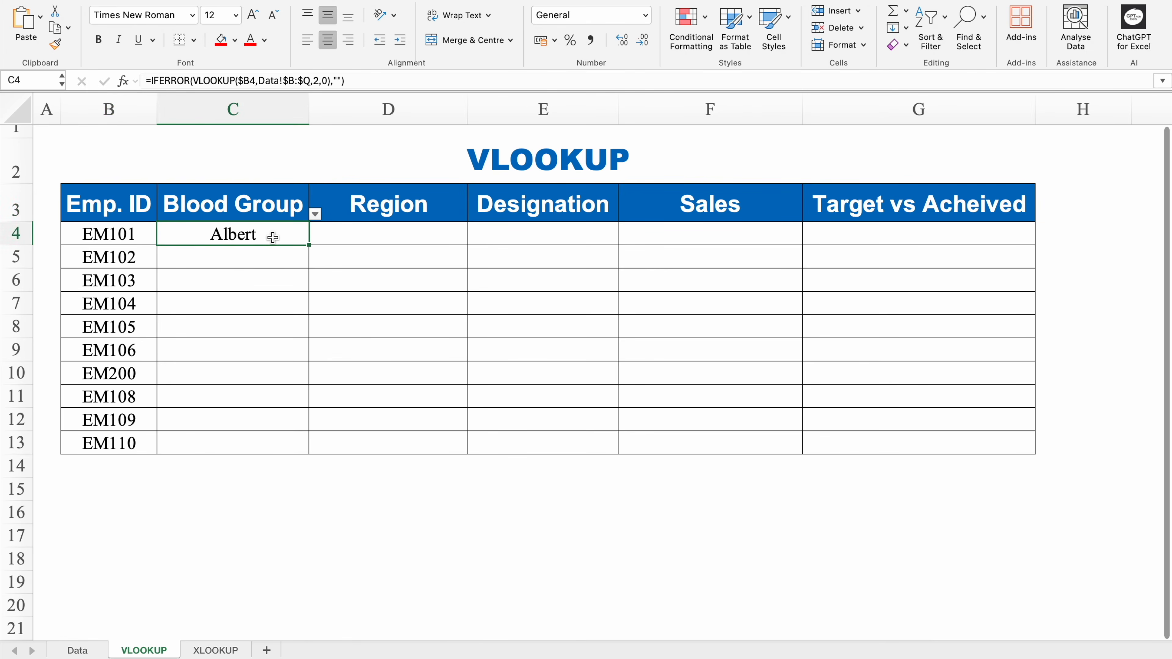
pyautogui.click(316, 214)
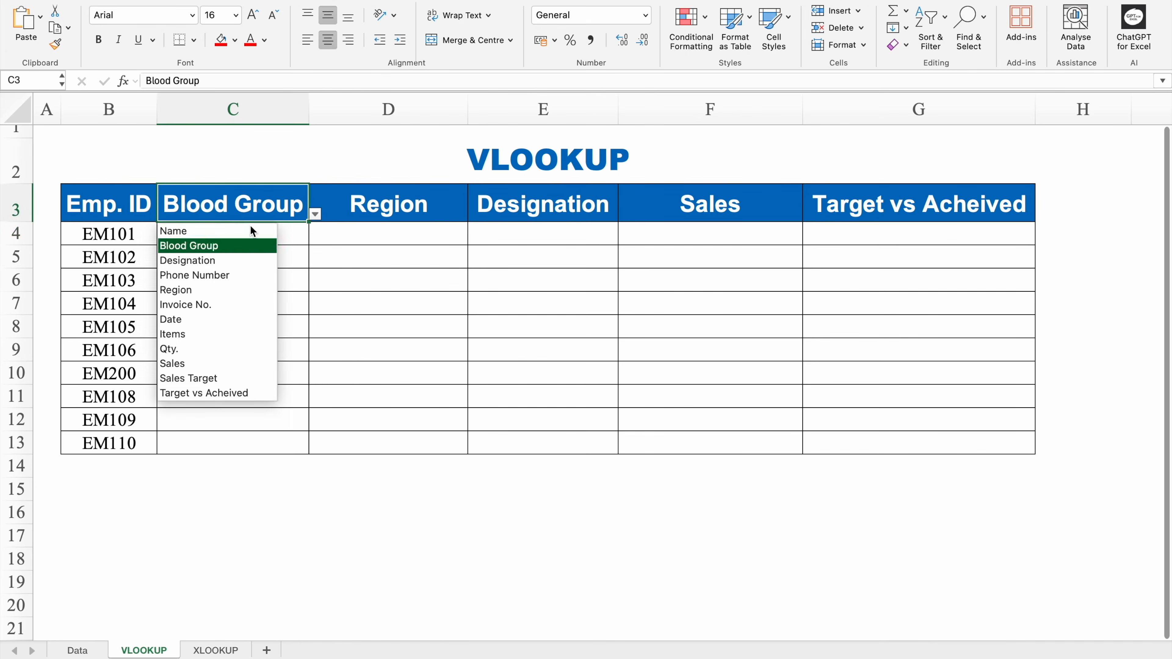
pyautogui.click(232, 232)
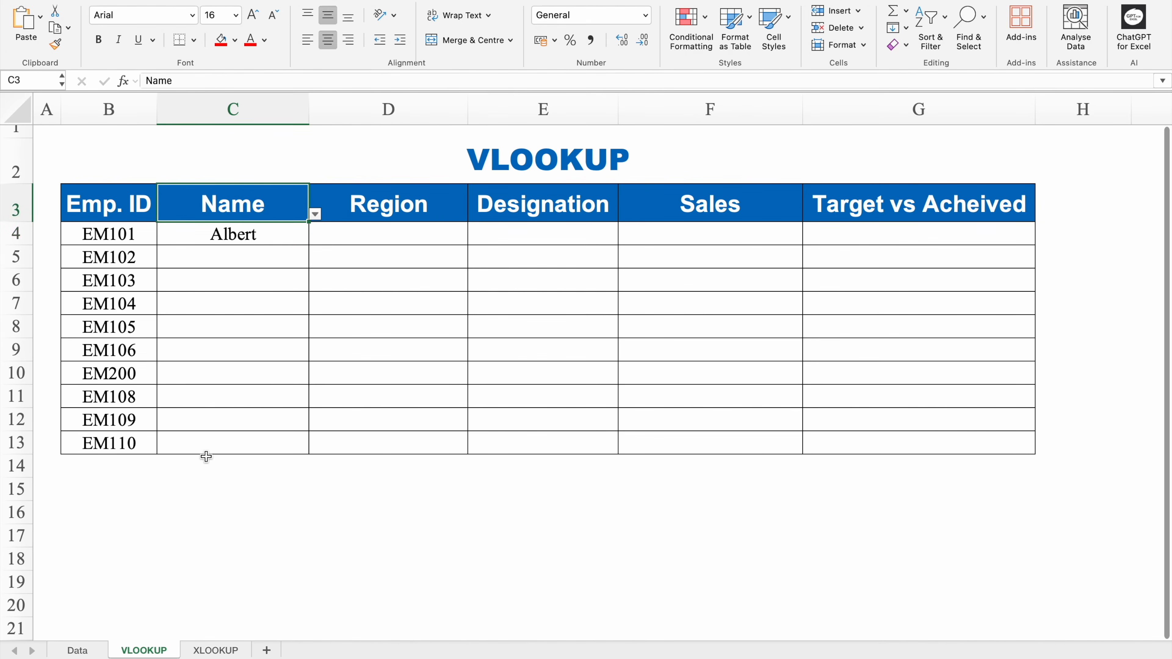
# - Start a MATCH formula in cell C15 with the row-locked header reference C$3 as the lookup value
pyautogui.click(211, 488)
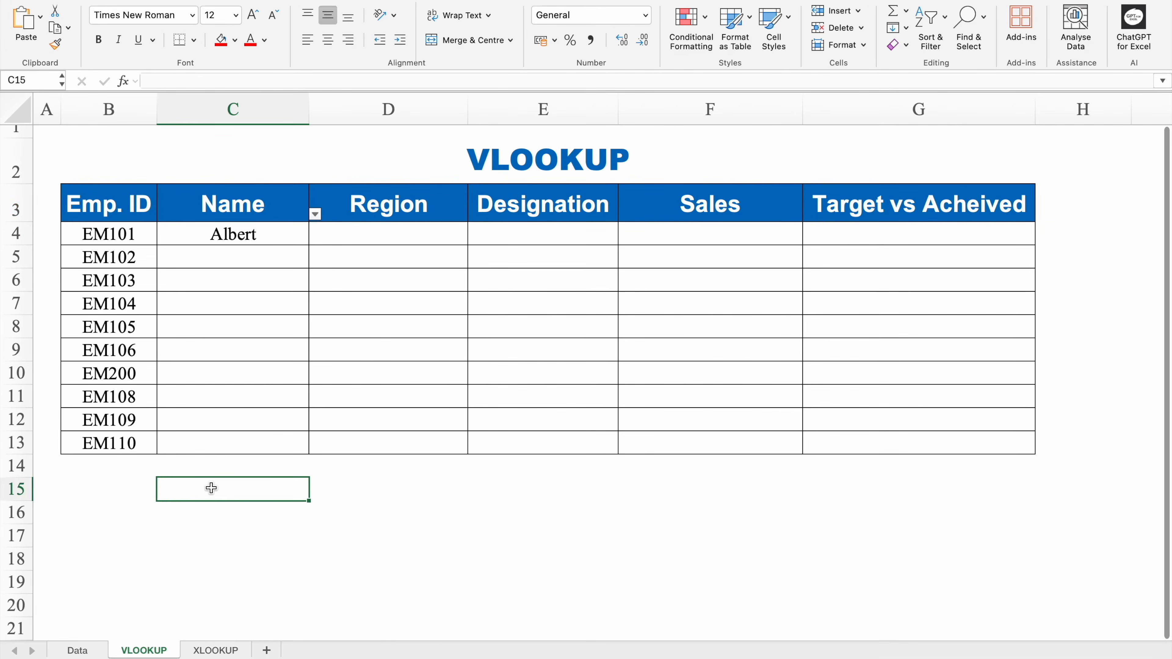
pyautogui.write('=MA')
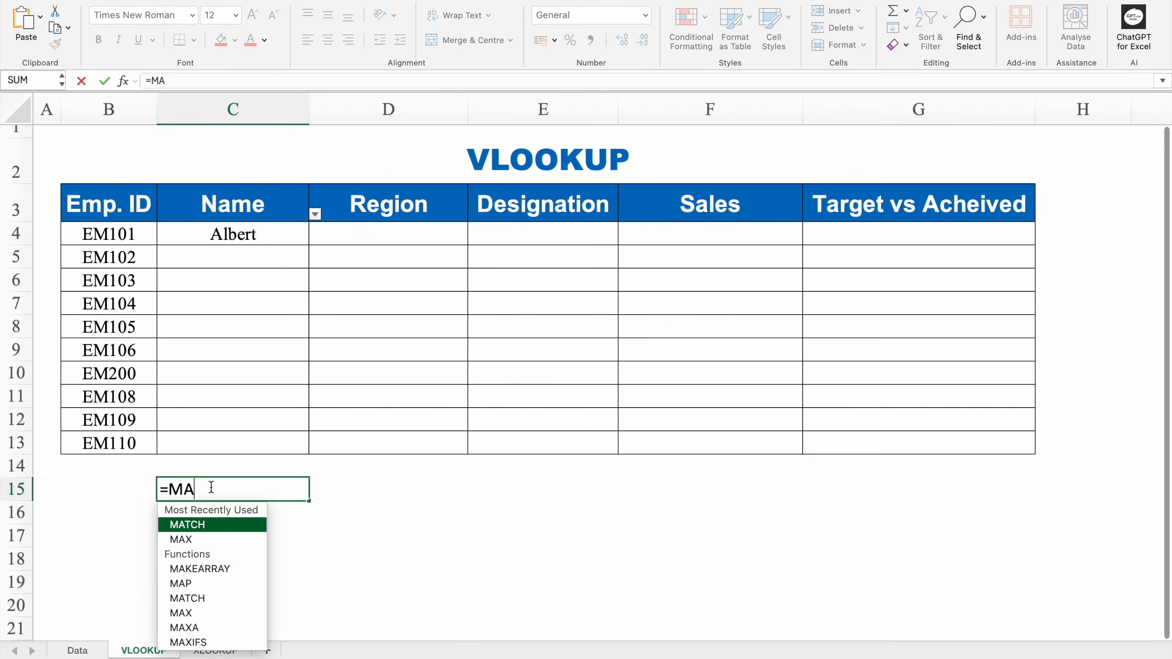
pyautogui.doubleClick(221, 525)
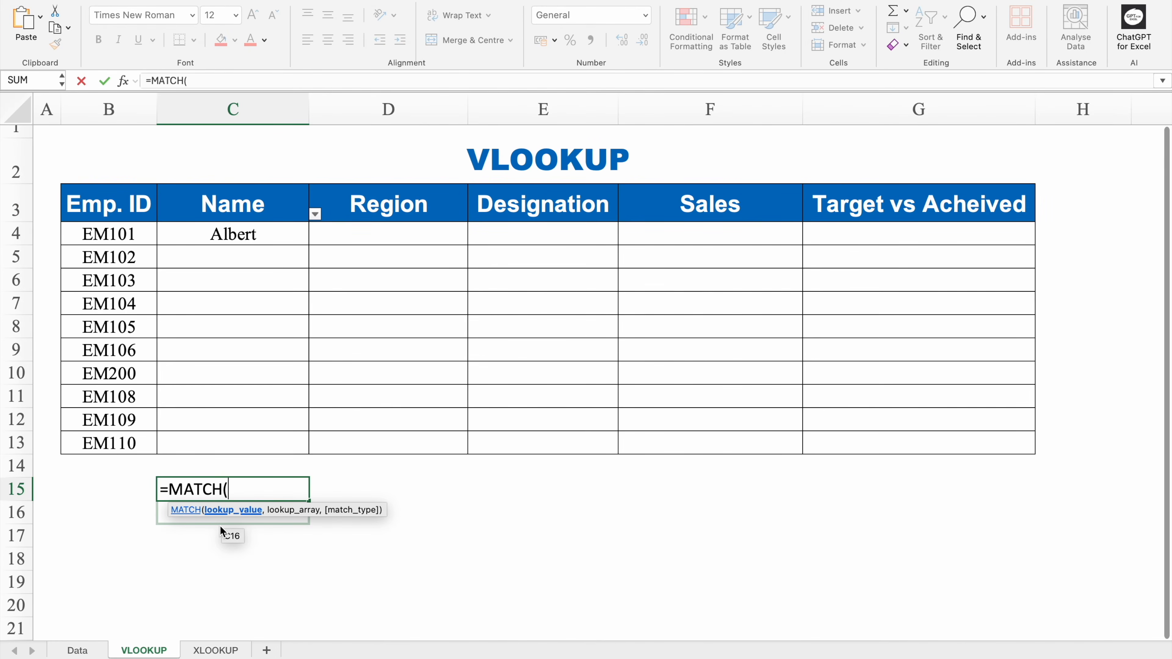
pyautogui.click(263, 205)
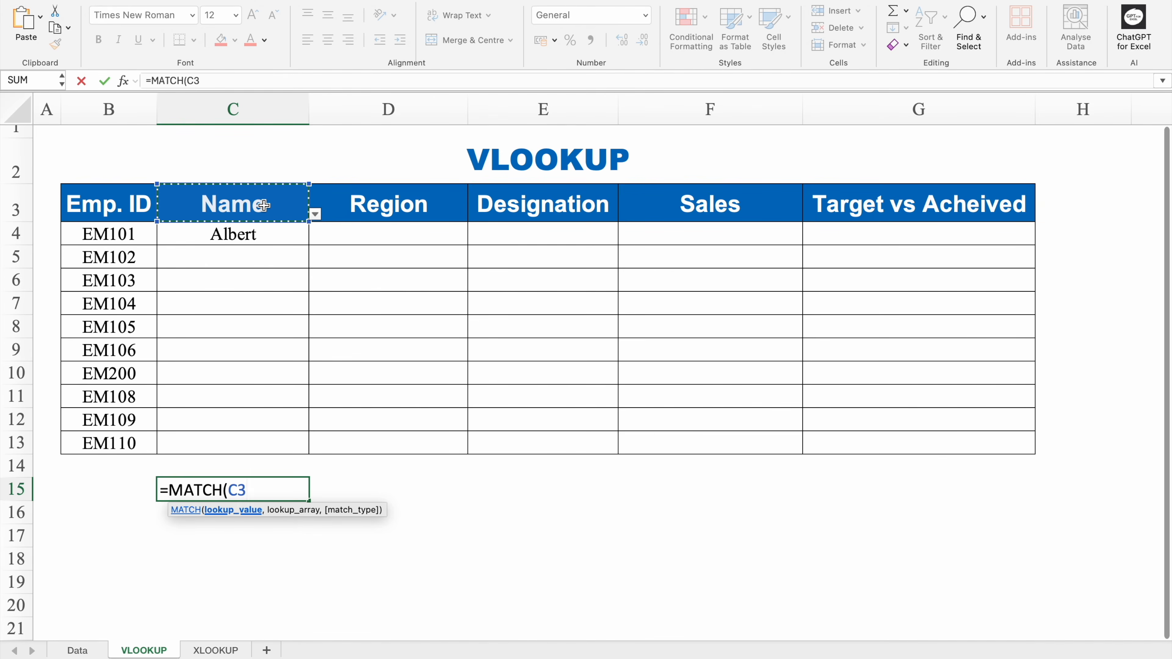
pyautogui.press('F4')
pyautogui.press('F4')
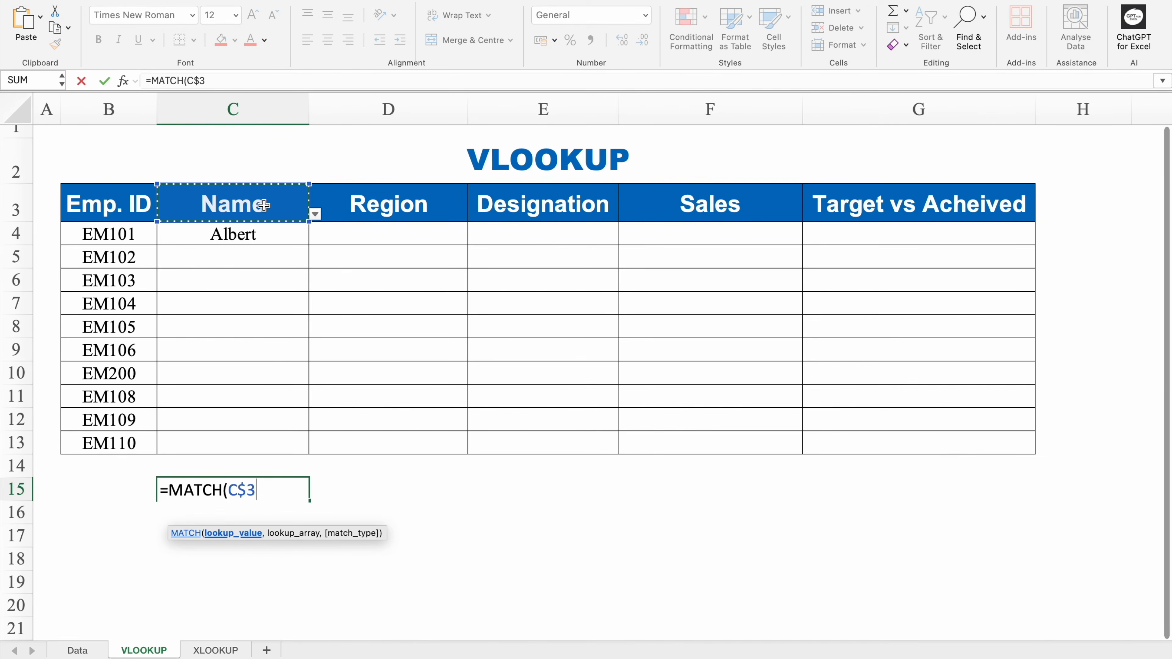
pyautogui.write(',')
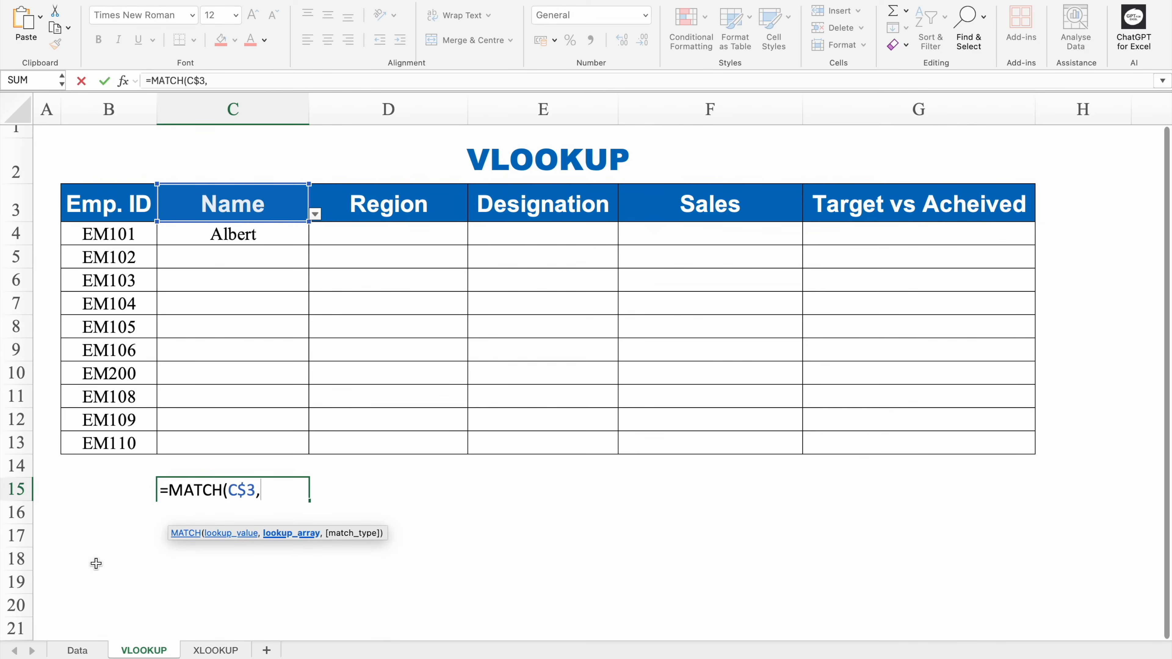
# - Complete the MATCH with the absolute header range Data!$B$2:$Q$2 as lookup array and 0 for exact match
pyautogui.click(83, 650)
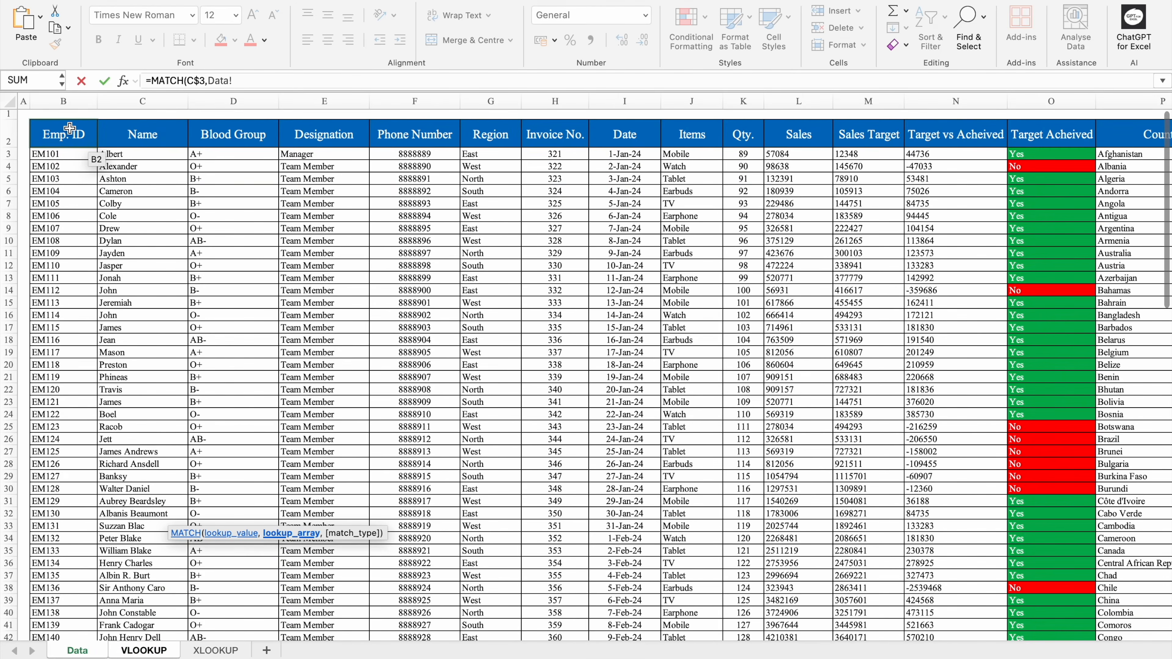
pyautogui.click(70, 129)
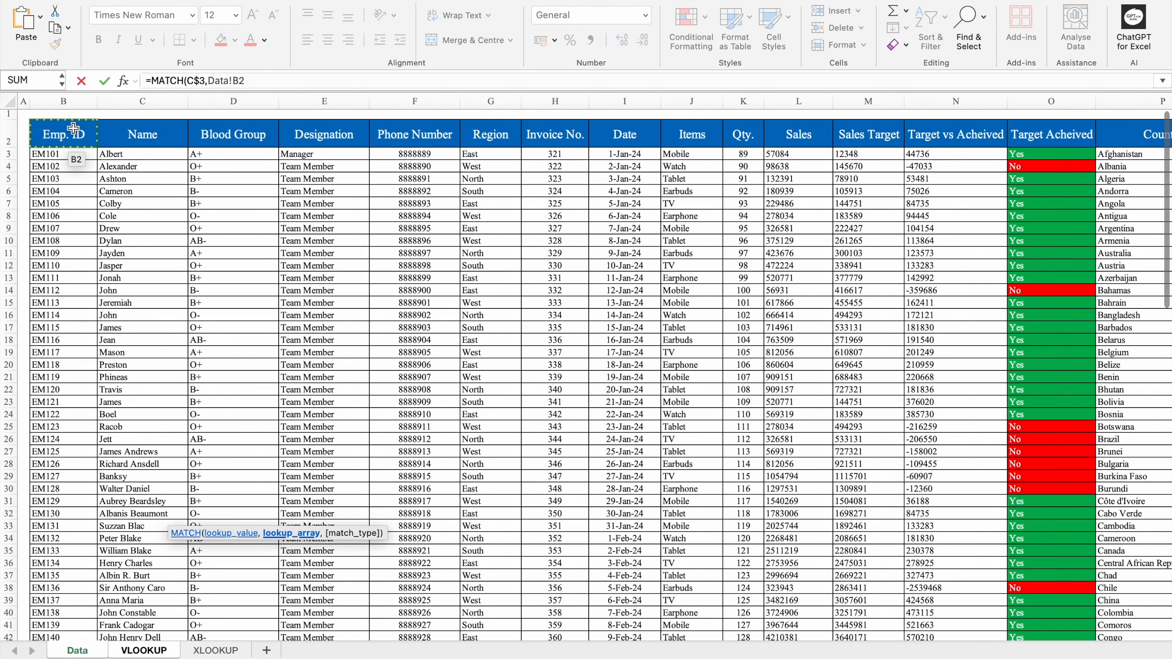
pyautogui.hotkey('ctrl', 'shift', 'Right')
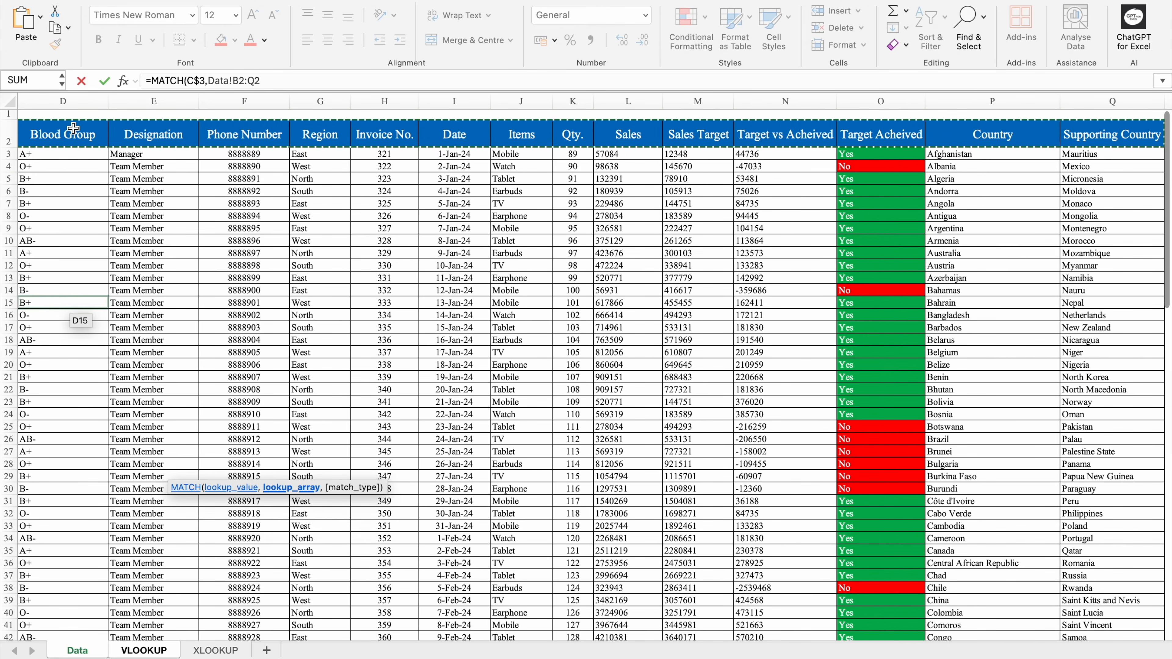
pyautogui.press('F4')
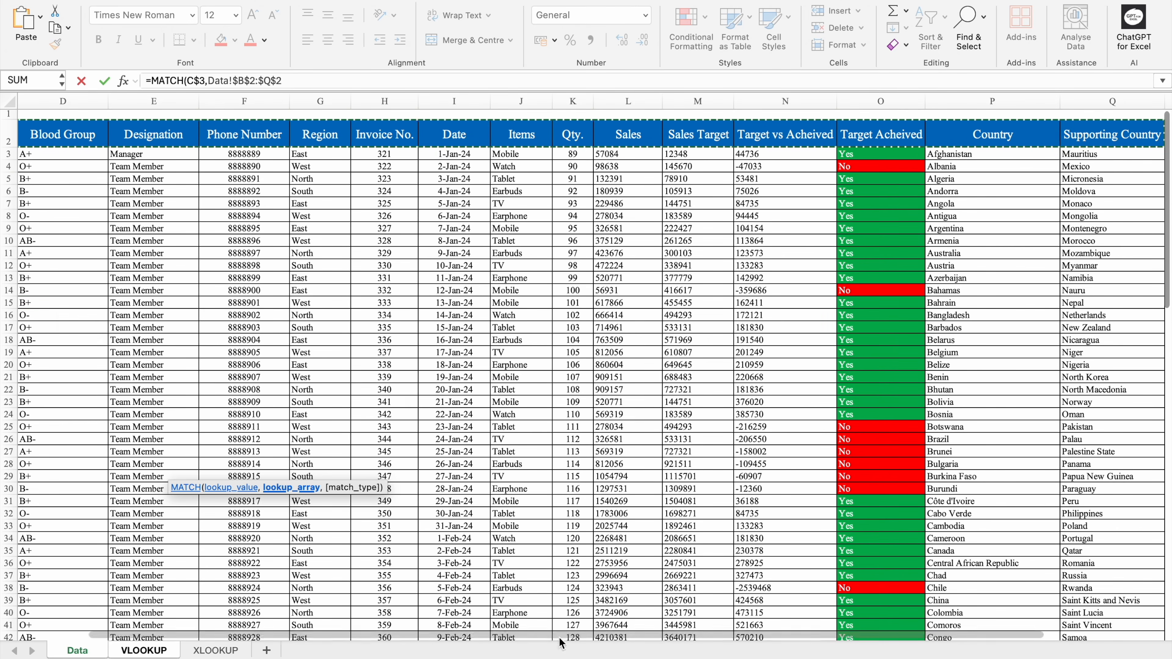
pyautogui.moveTo(551, 634); pyautogui.dragTo(466, 640)
pyautogui.write(',')
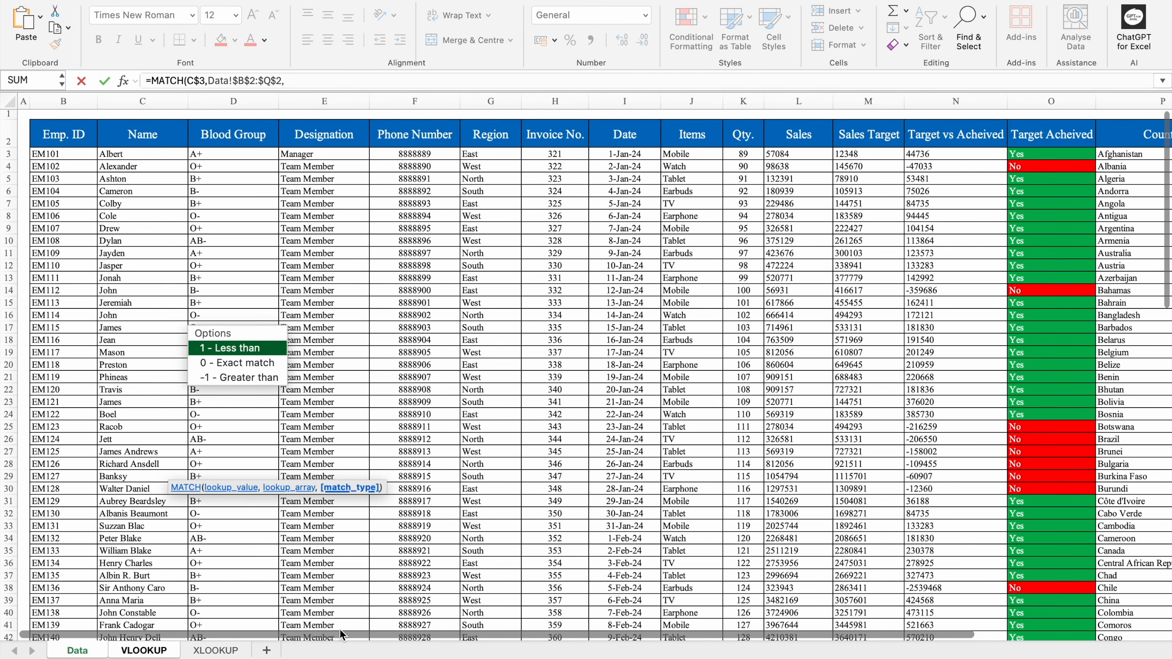
pyautogui.doubleClick(267, 363)
pyautogui.write(')')
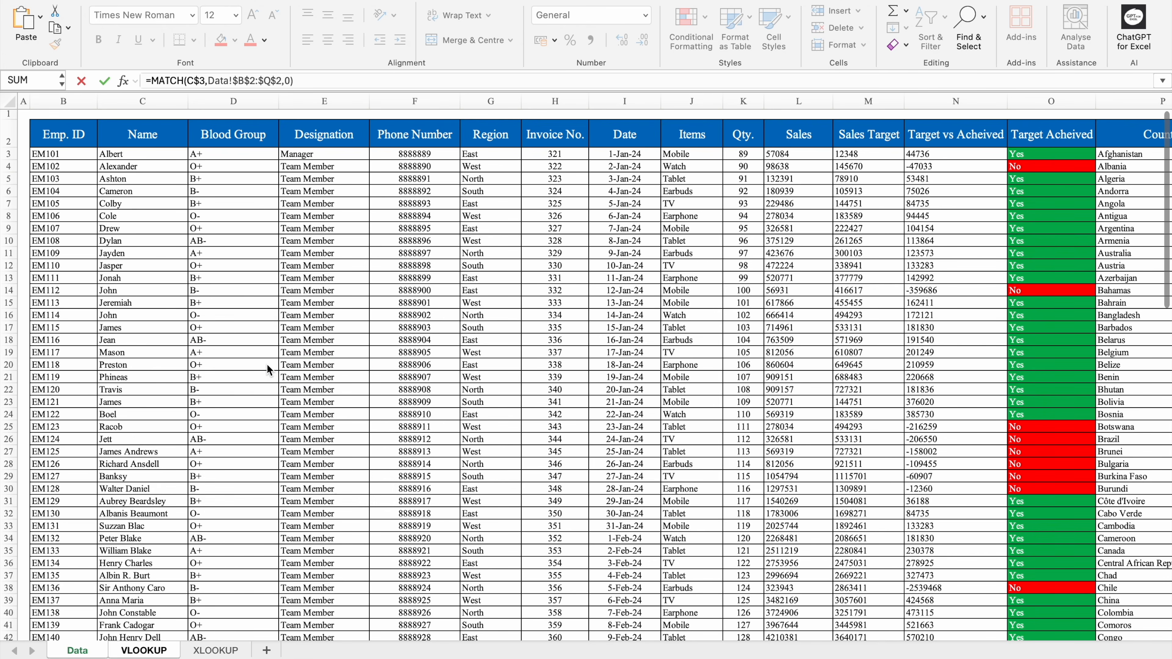
pyautogui.press('Return')
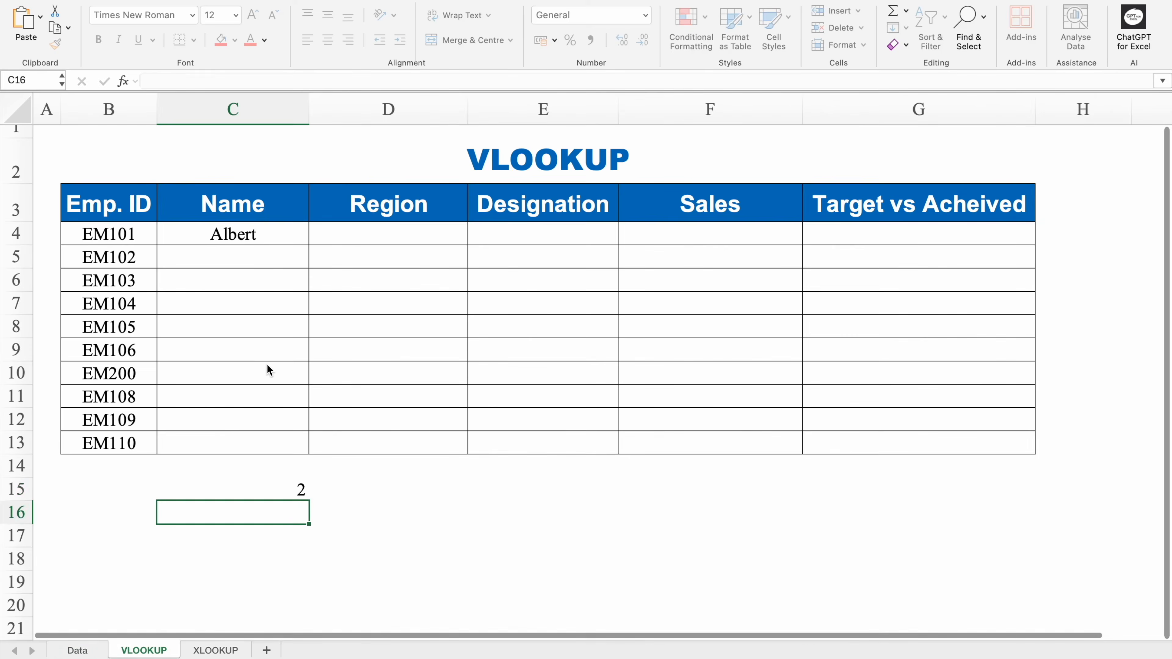
# - Center the MATCH result in C15 and fill the formula across to F15
pyautogui.click(288, 486)
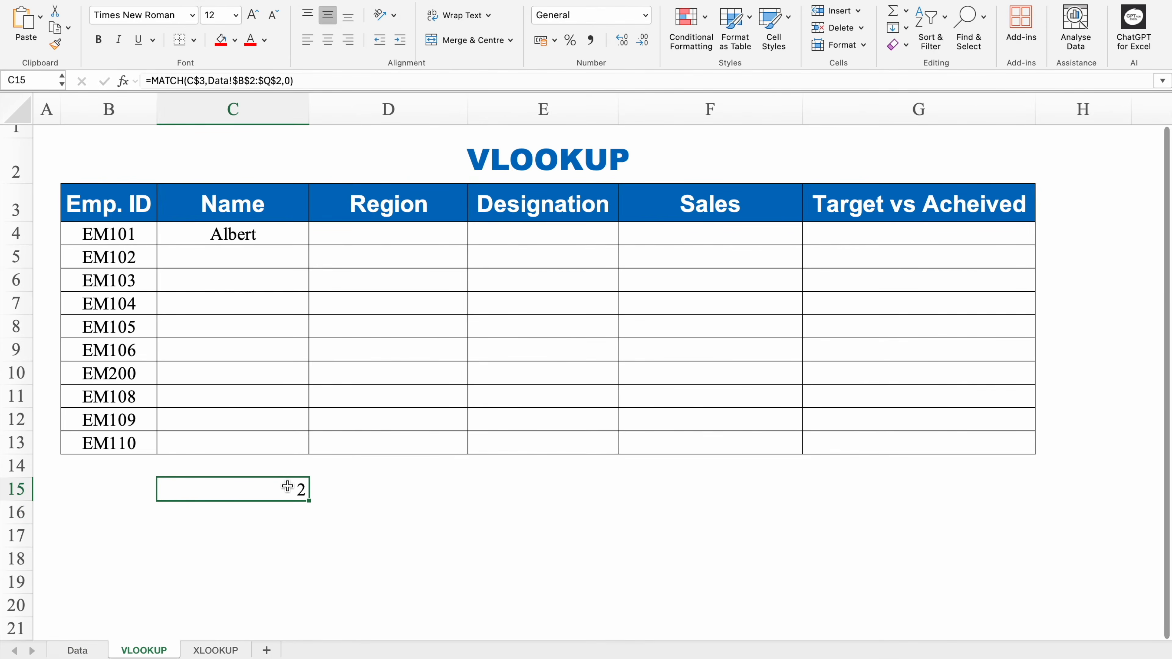
pyautogui.click(328, 40)
pyautogui.moveTo(311, 502); pyautogui.dragTo(784, 503)
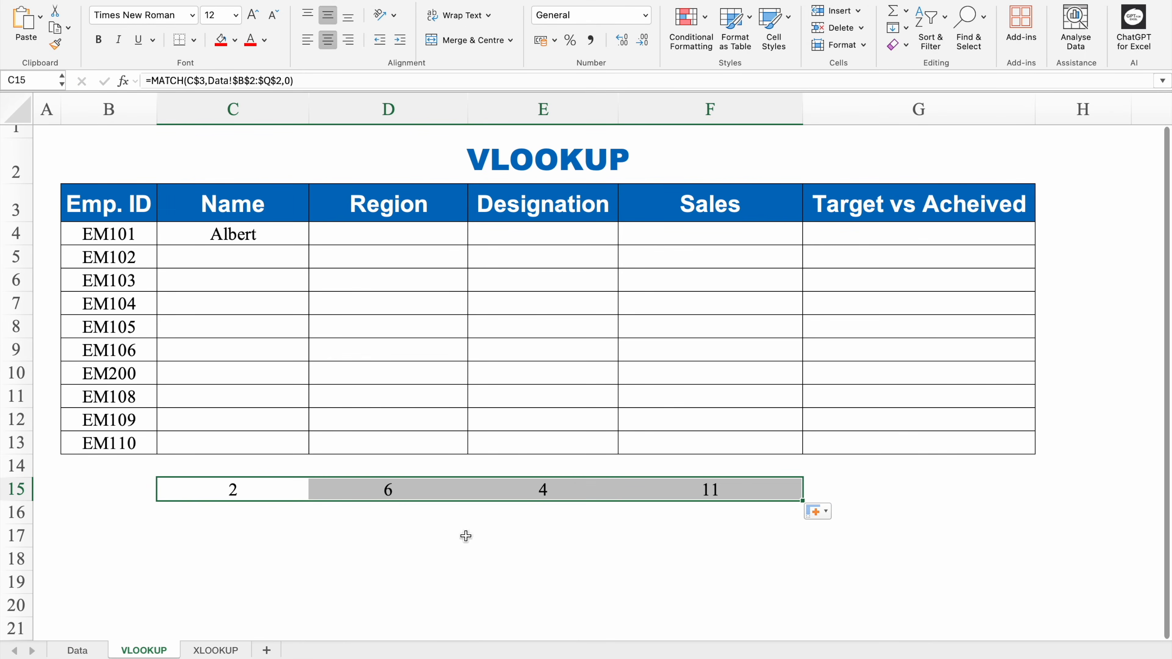
# - Compare the MATCH result for Region in D15 with the position of the Region column on the Data sheet
pyautogui.click(436, 216)
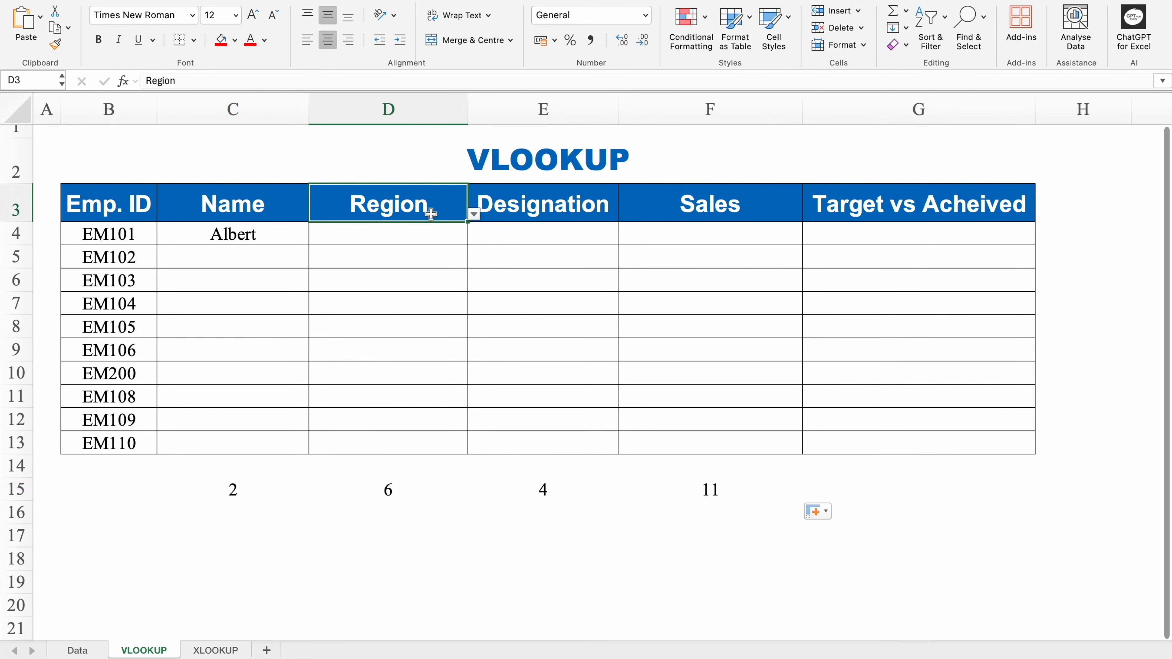
pyautogui.click(392, 489)
pyautogui.click(86, 651)
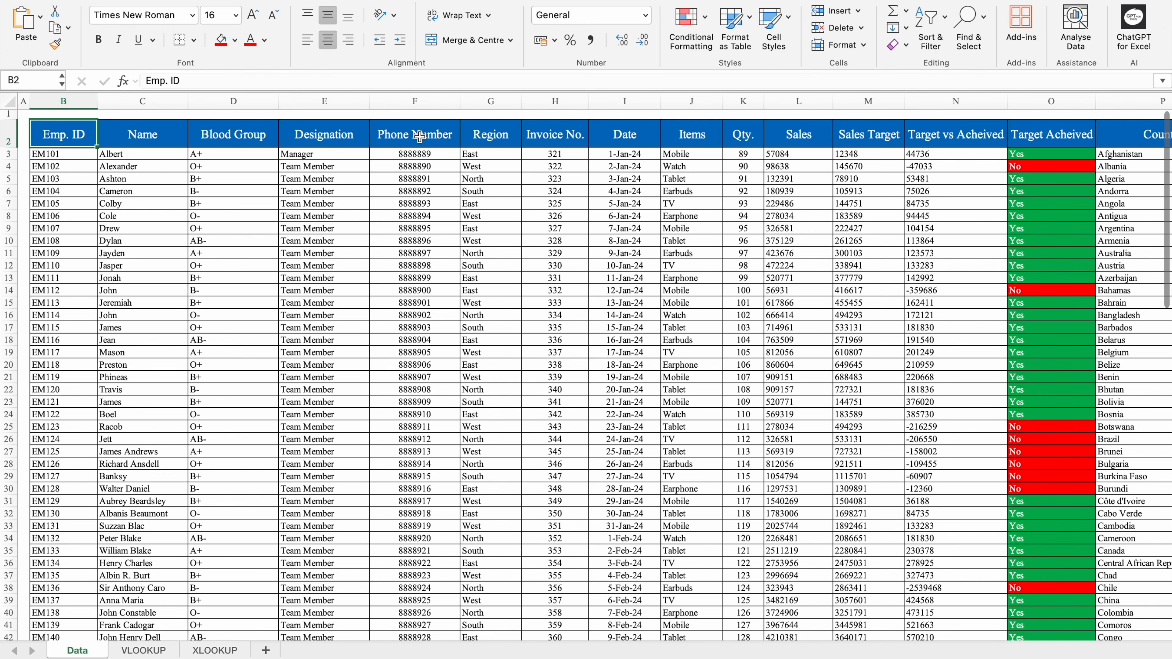
pyautogui.click(508, 134)
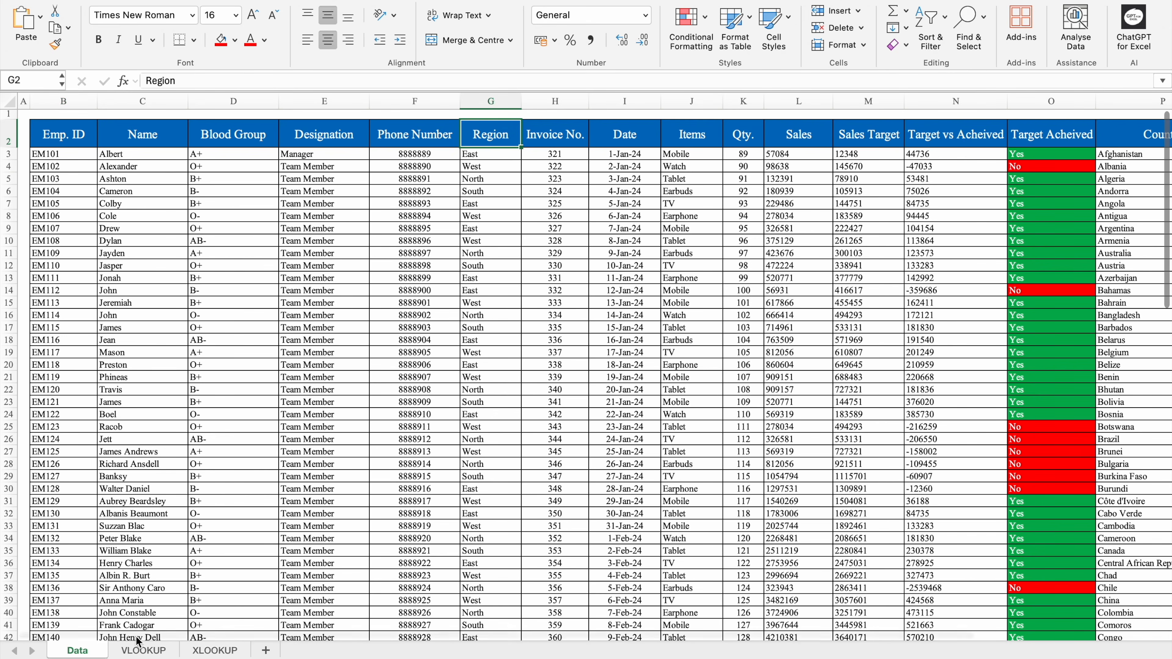
pyautogui.click(145, 650)
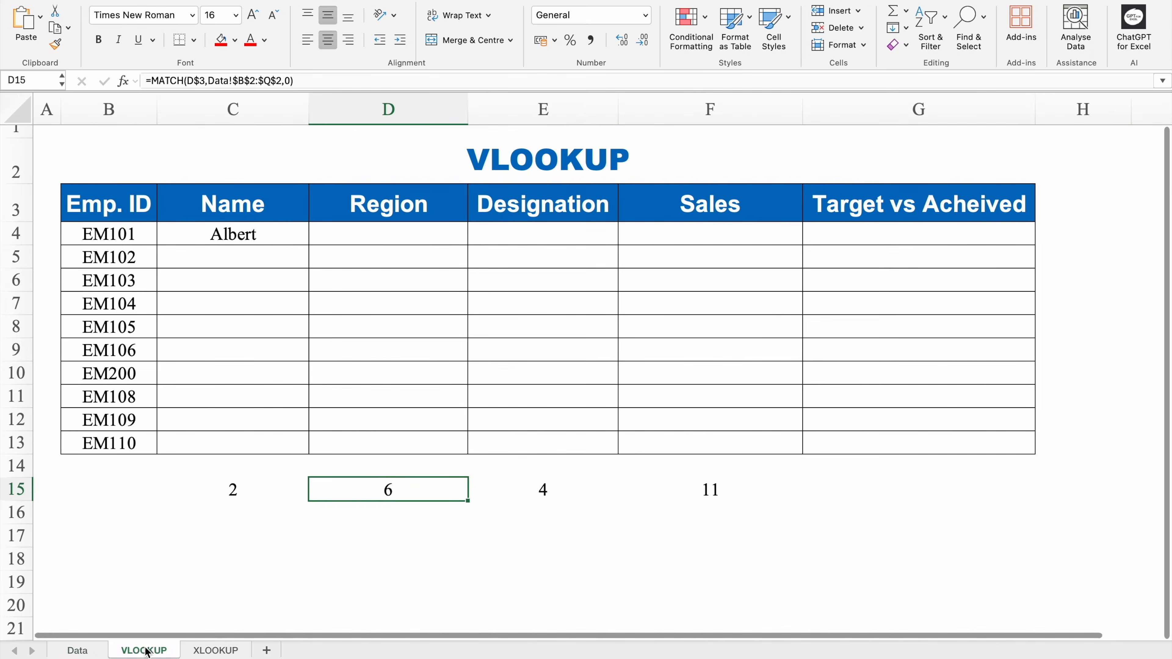
# - Copy the MATCH expression from the formula in C15 without its equals sign, leaving the cell unchanged
pyautogui.click(235, 490)
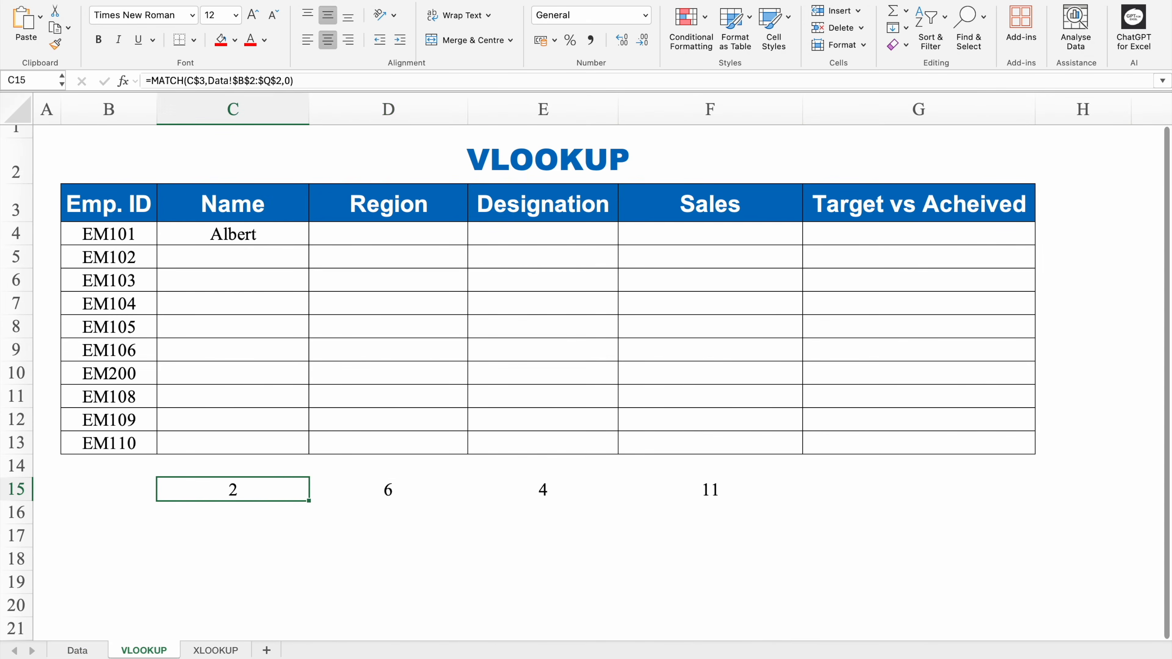
pyautogui.doubleClick(253, 490)
pyautogui.moveTo(306, 490); pyautogui.dragTo(71, 491)
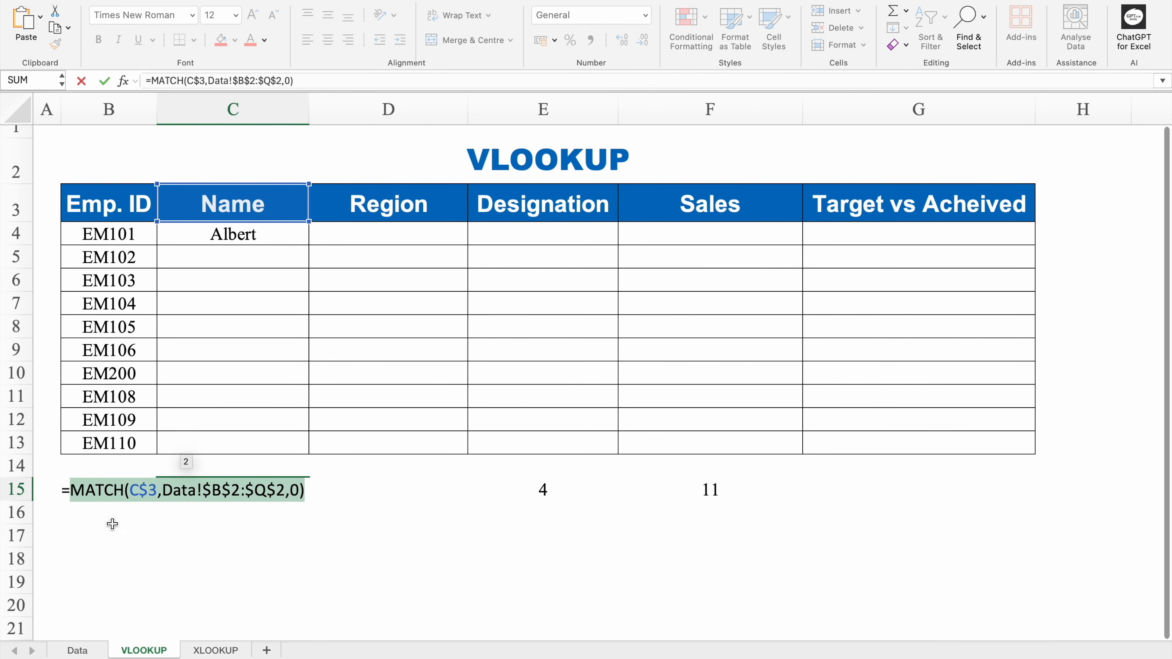
pyautogui.press('Return')
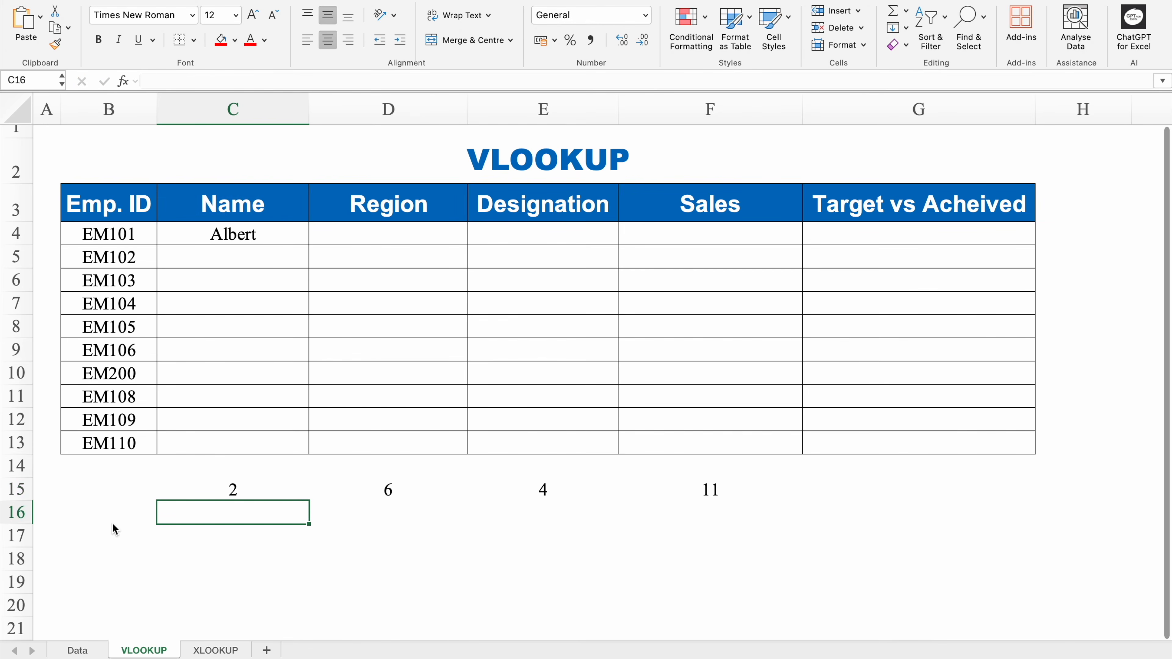
# - Replace the column index 2 in C4's VLOOKUP with the copied MATCH(C$3,Data!$B$2:$Q$2,0)
pyautogui.click(217, 235)
pyautogui.doubleClick(217, 235)
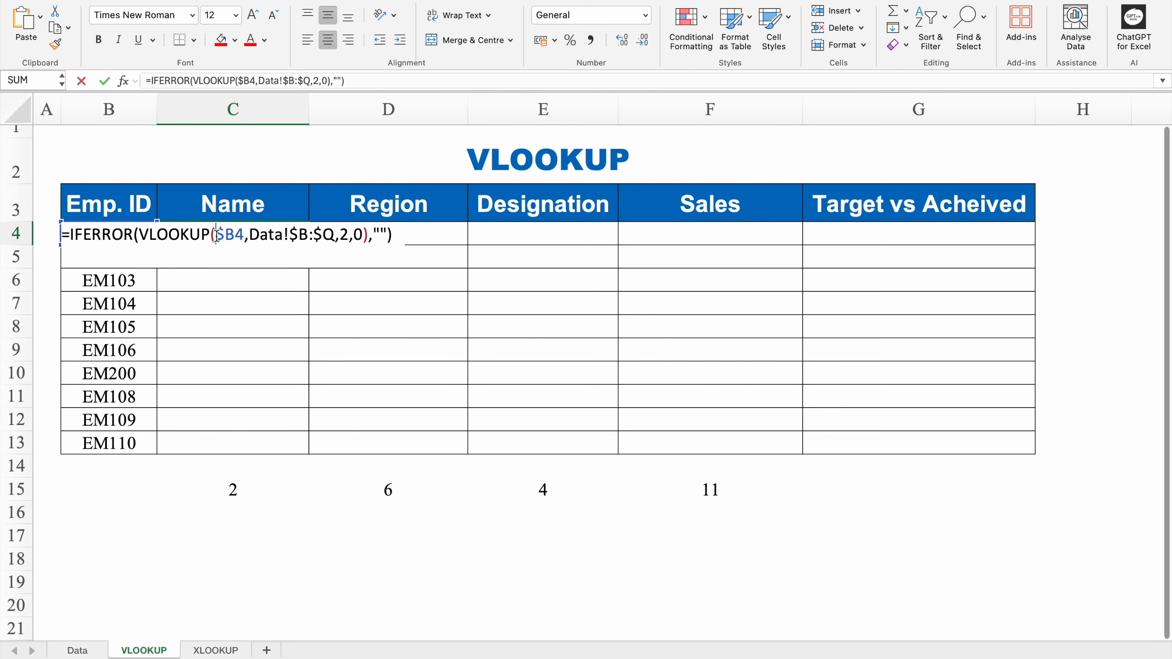
pyautogui.click(347, 235)
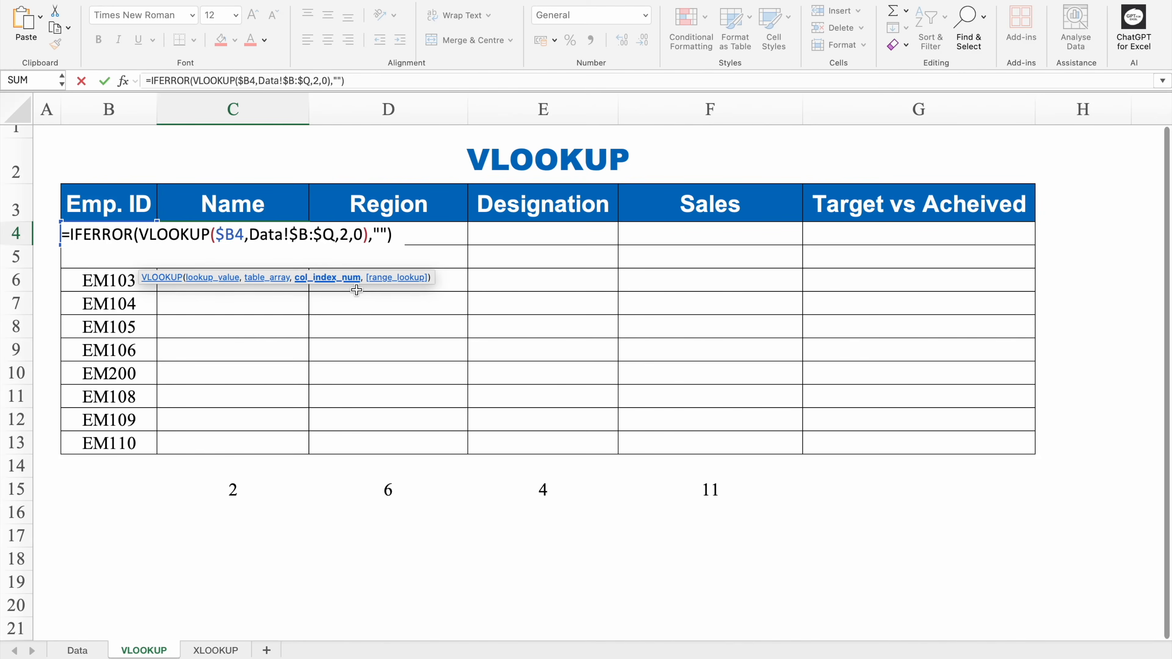
pyautogui.press('BackSpace')
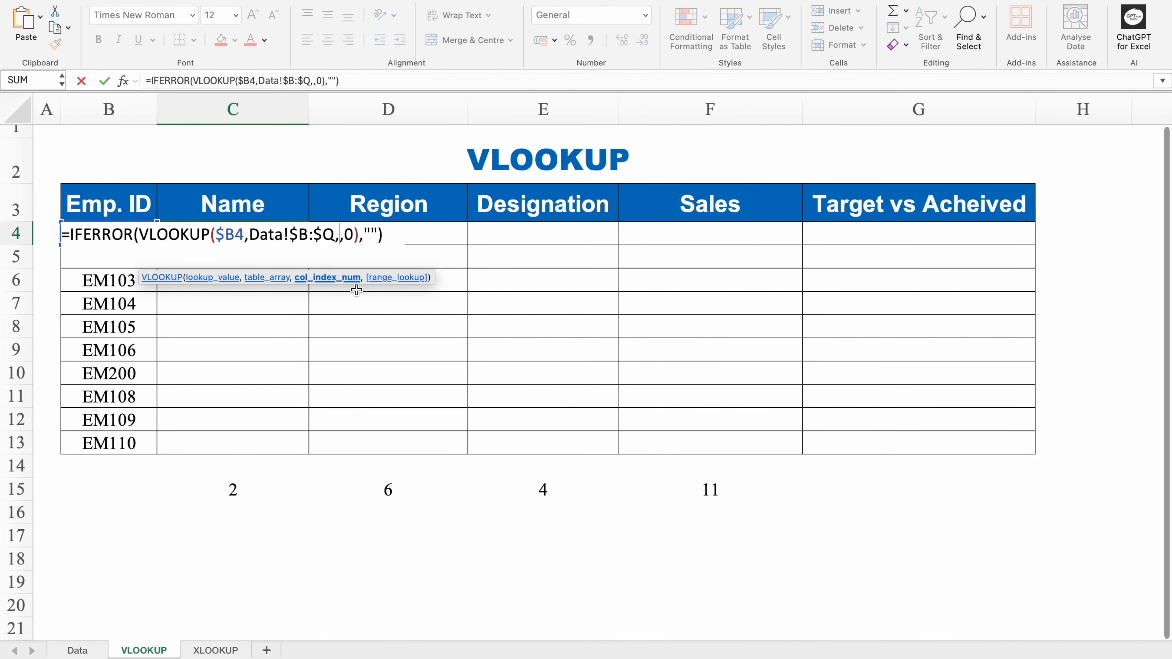
pyautogui.press('super+v')
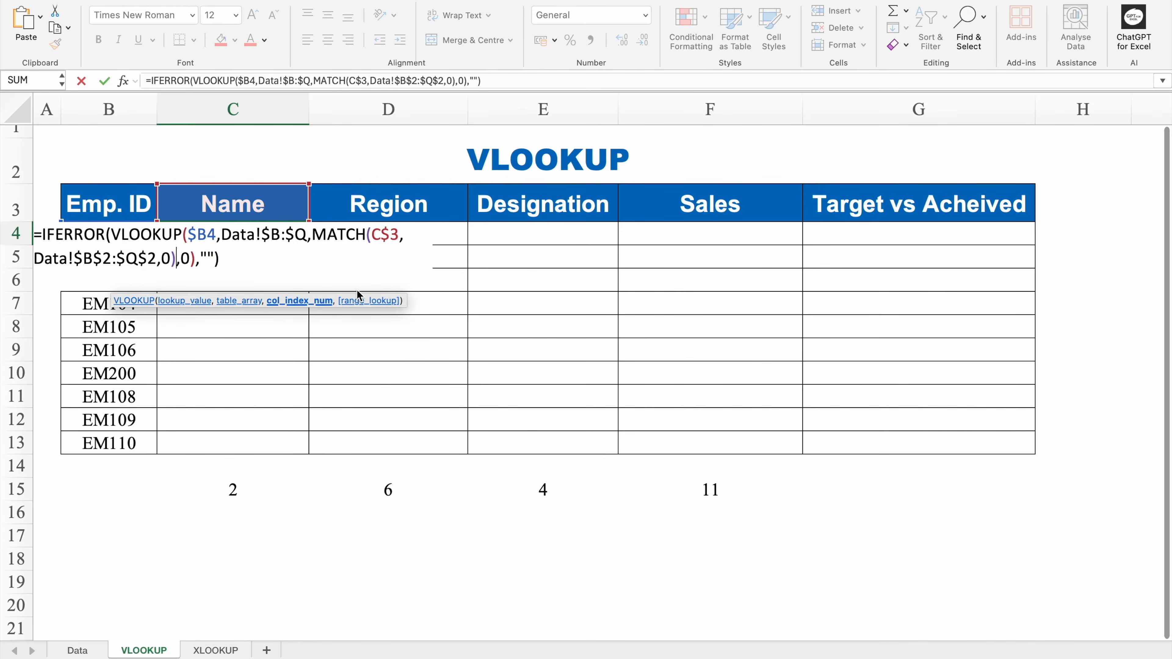
pyautogui.press('Return')
pyautogui.click(275, 229)
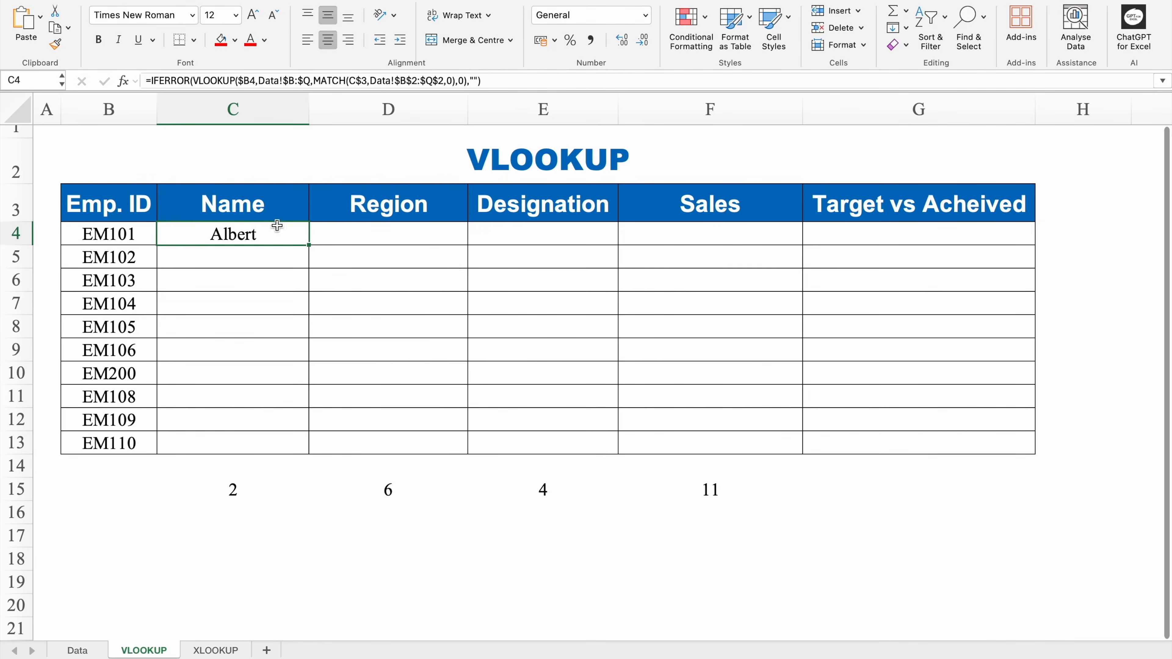
# - Set the C3 header to Region and fill the C4 formula through the whole table to G13
pyautogui.click(271, 207)
pyautogui.click(316, 215)
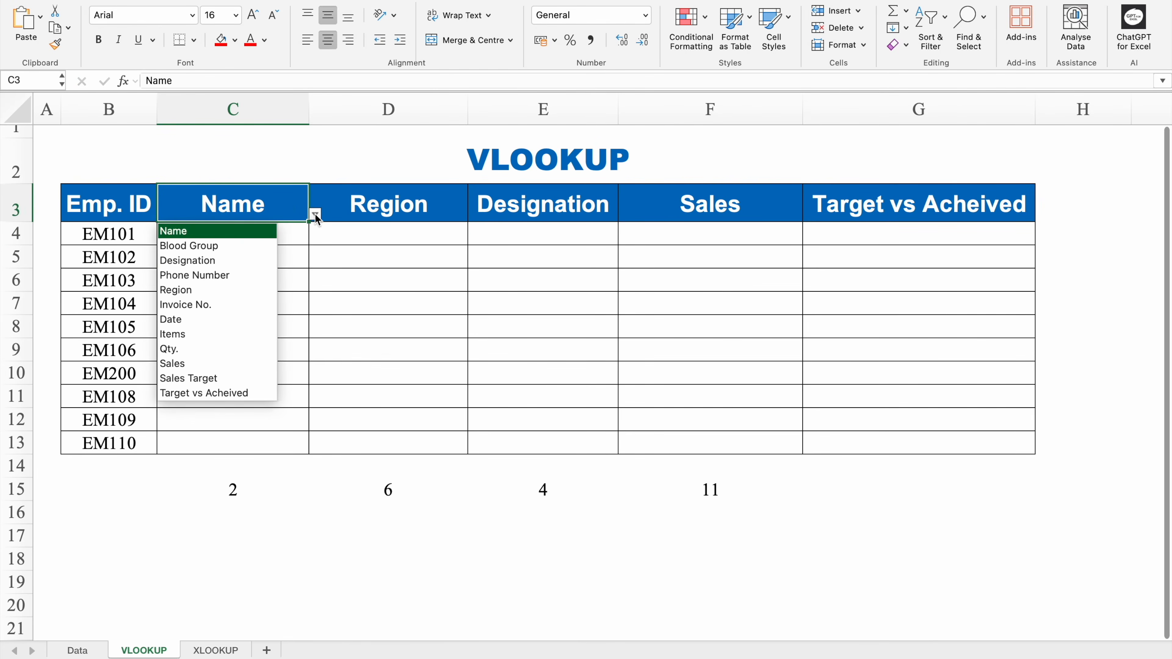
pyautogui.click(242, 290)
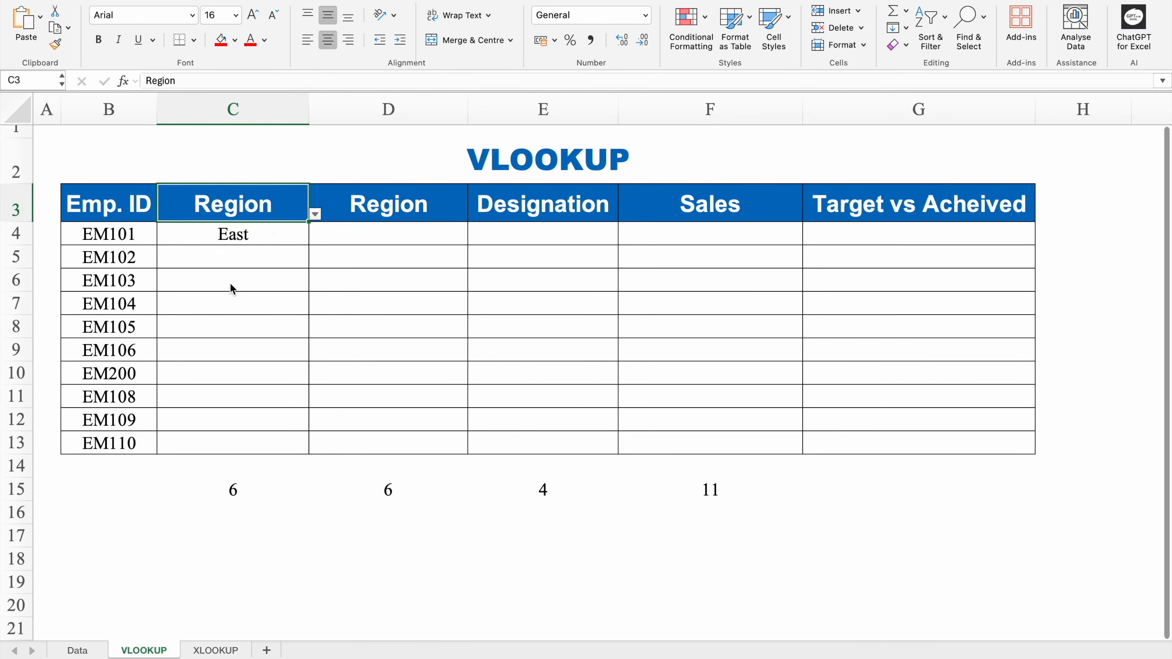
pyautogui.click(272, 236)
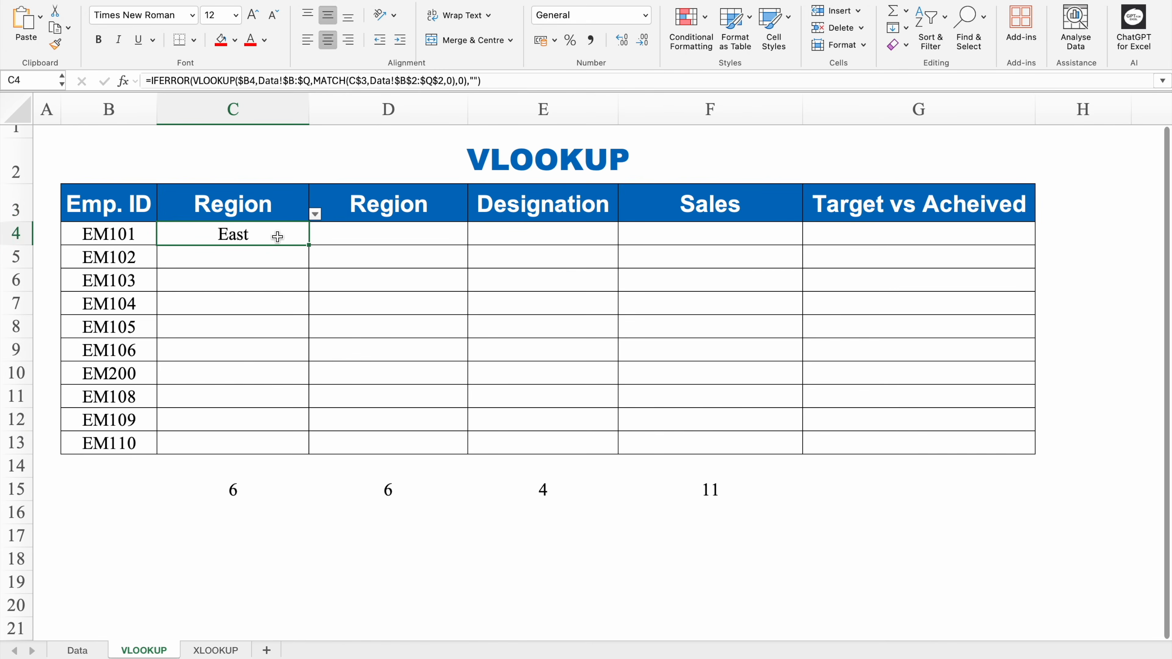
pyautogui.moveTo(308, 244); pyautogui.dragTo(954, 456)
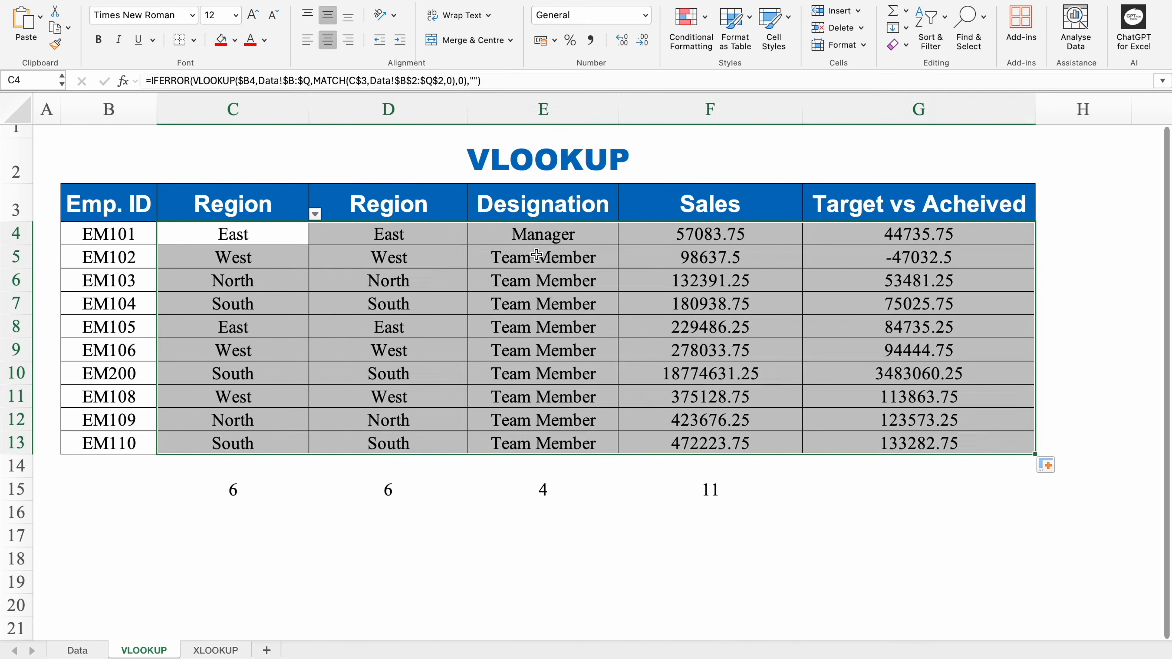
# - Set the D3 header to Name
pyautogui.click(421, 200)
pyautogui.click(474, 213)
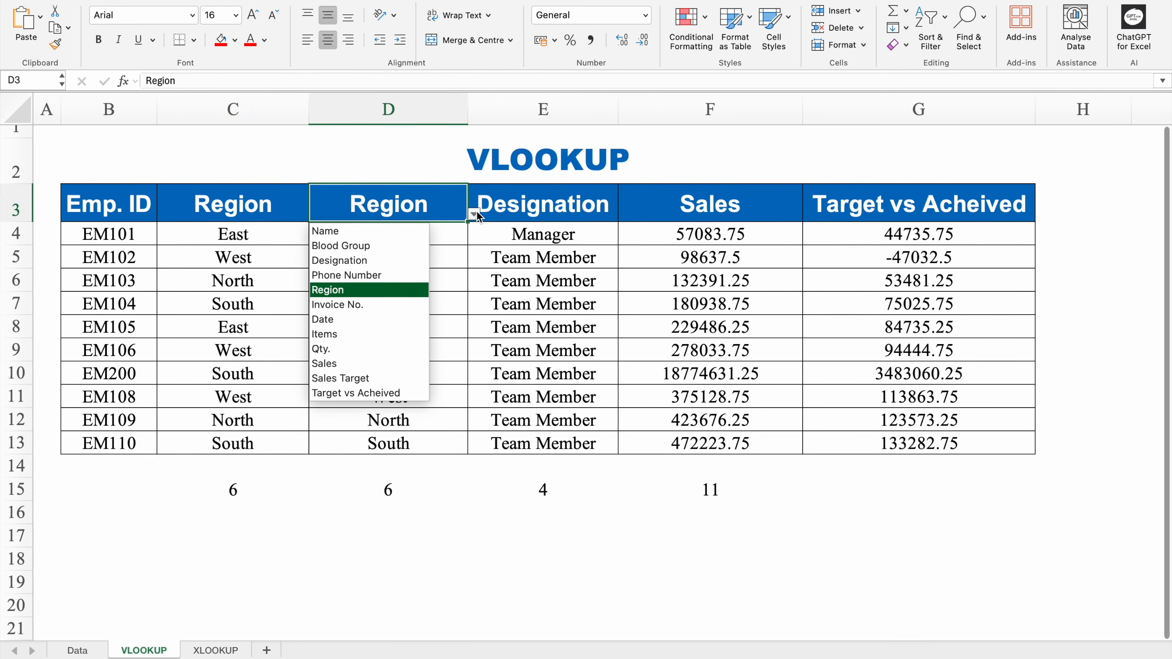
pyautogui.click(367, 231)
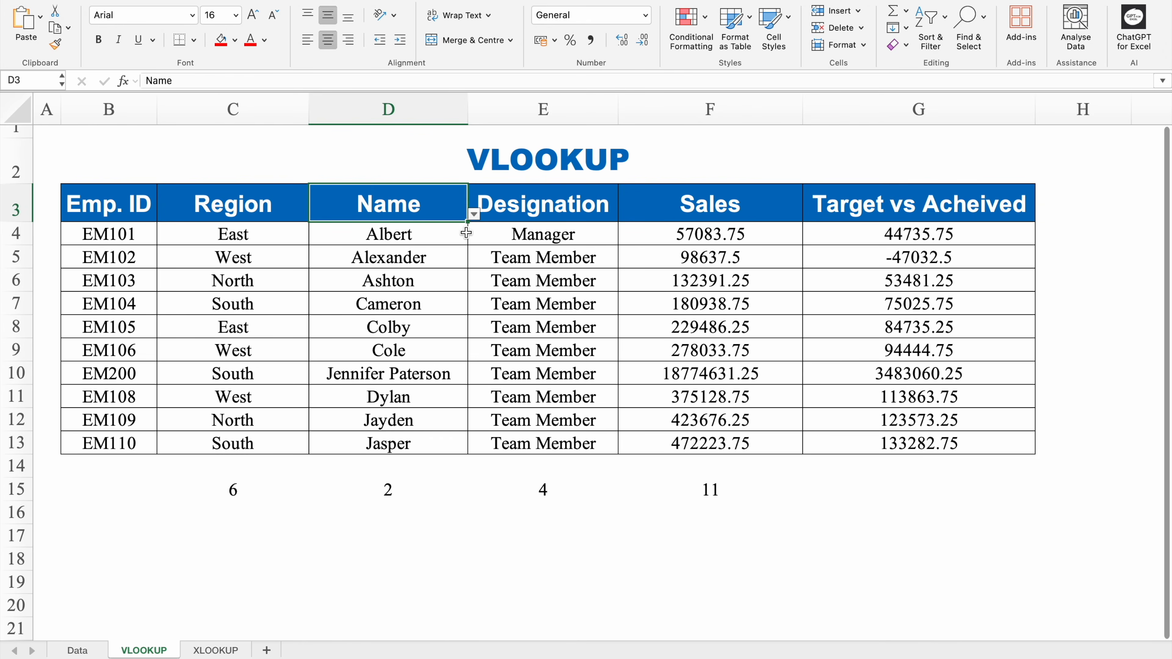
# - Set the E3 header to Sales and the F3 header to Region in the VLOOKUP table
pyautogui.click(591, 205)
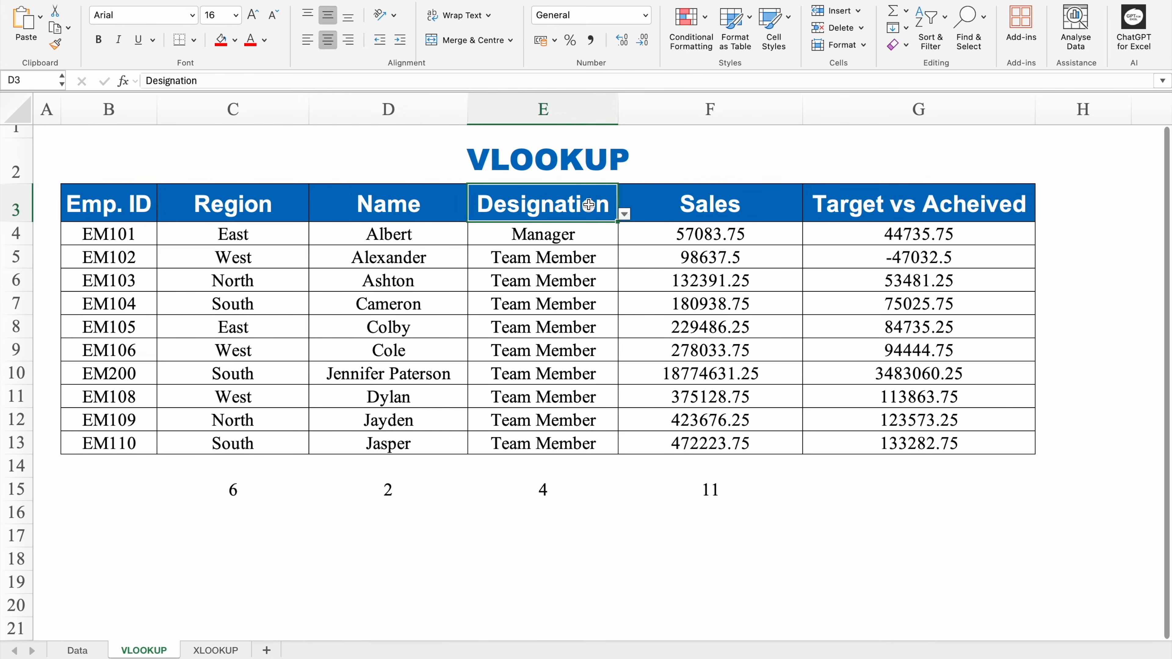
pyautogui.click(625, 215)
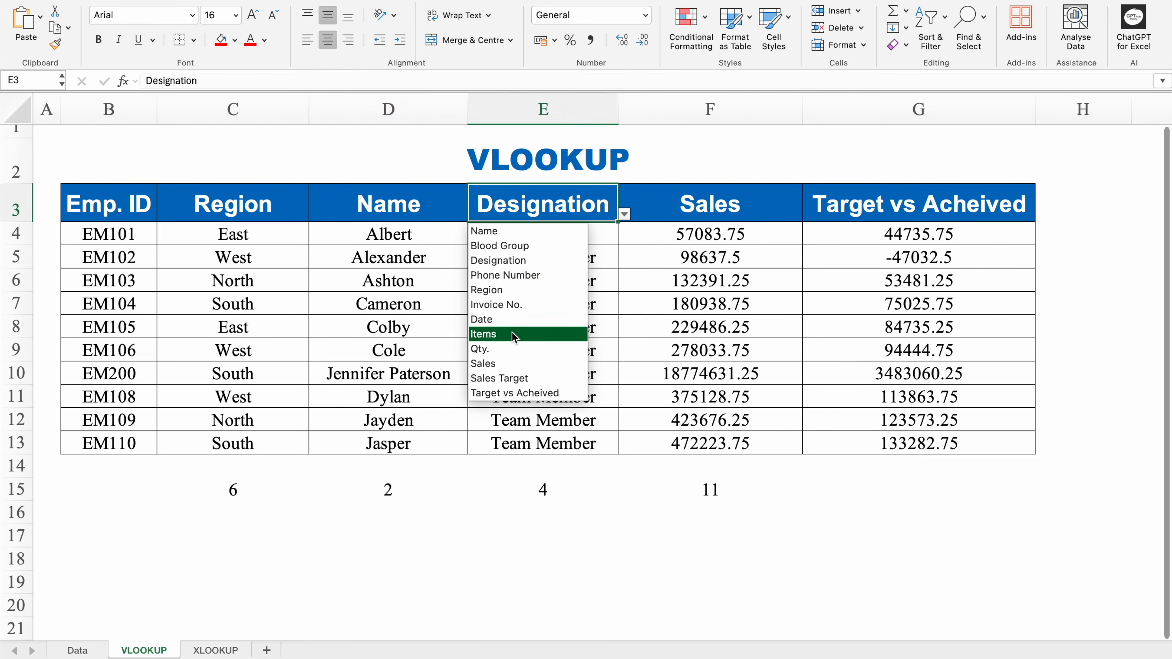
pyautogui.click(516, 363)
pyautogui.click(702, 209)
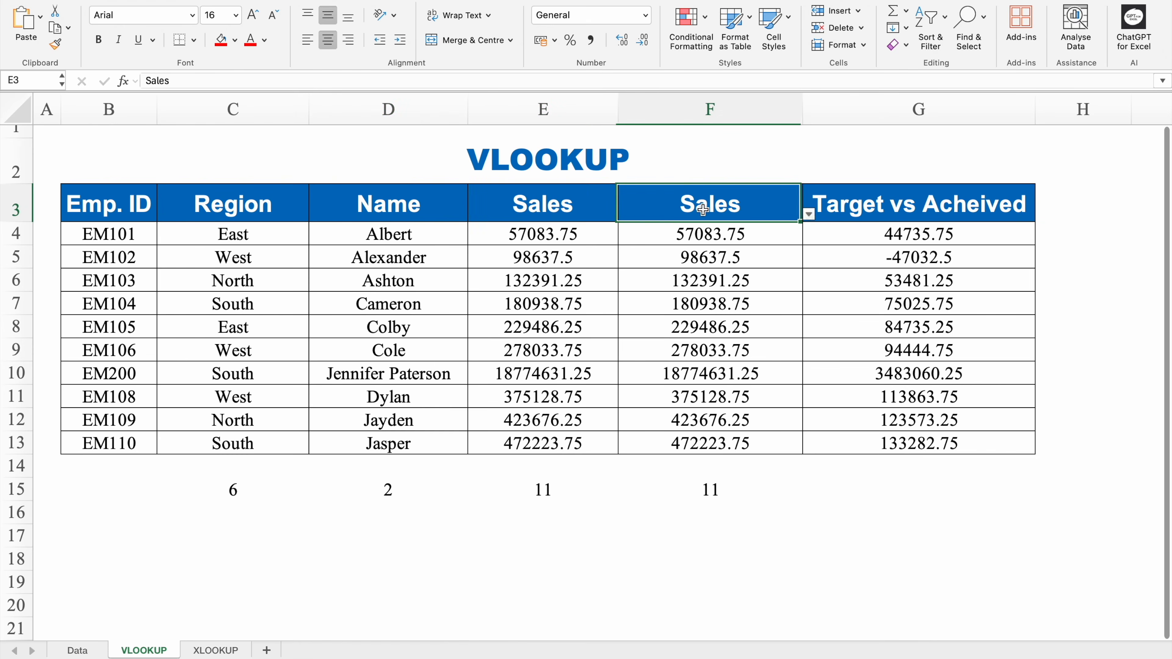
pyautogui.click(809, 214)
pyautogui.click(682, 295)
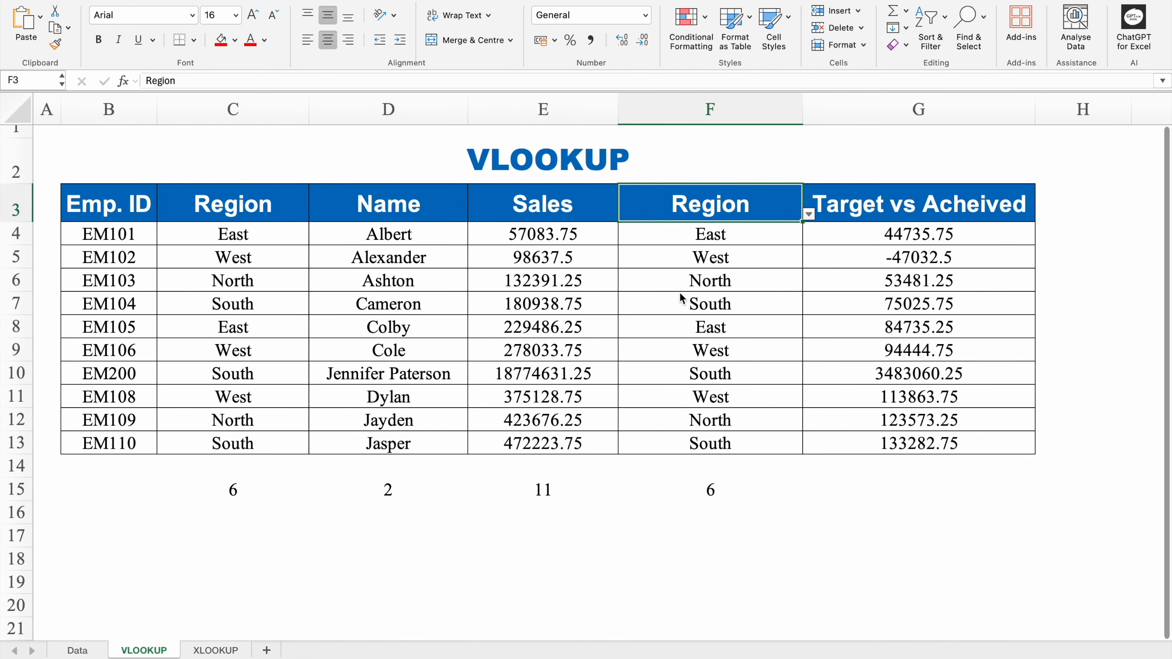
# - Set the G3 header to Phone Number and select the MATCH test cells in row 15
pyautogui.click(891, 209)
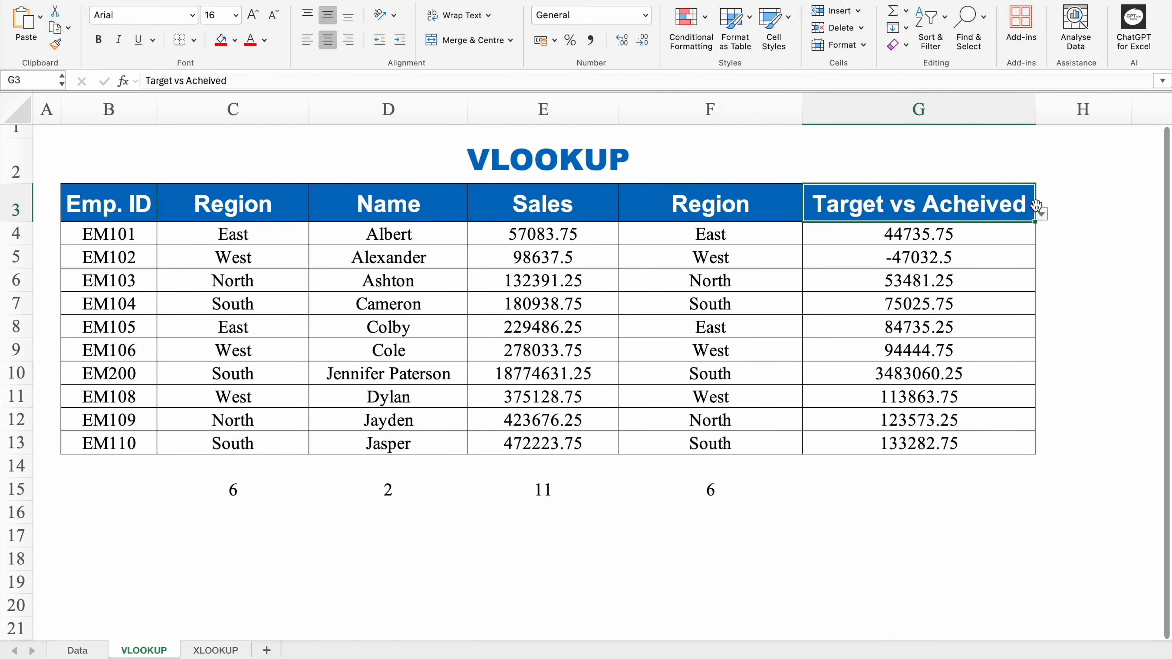
pyautogui.click(1043, 215)
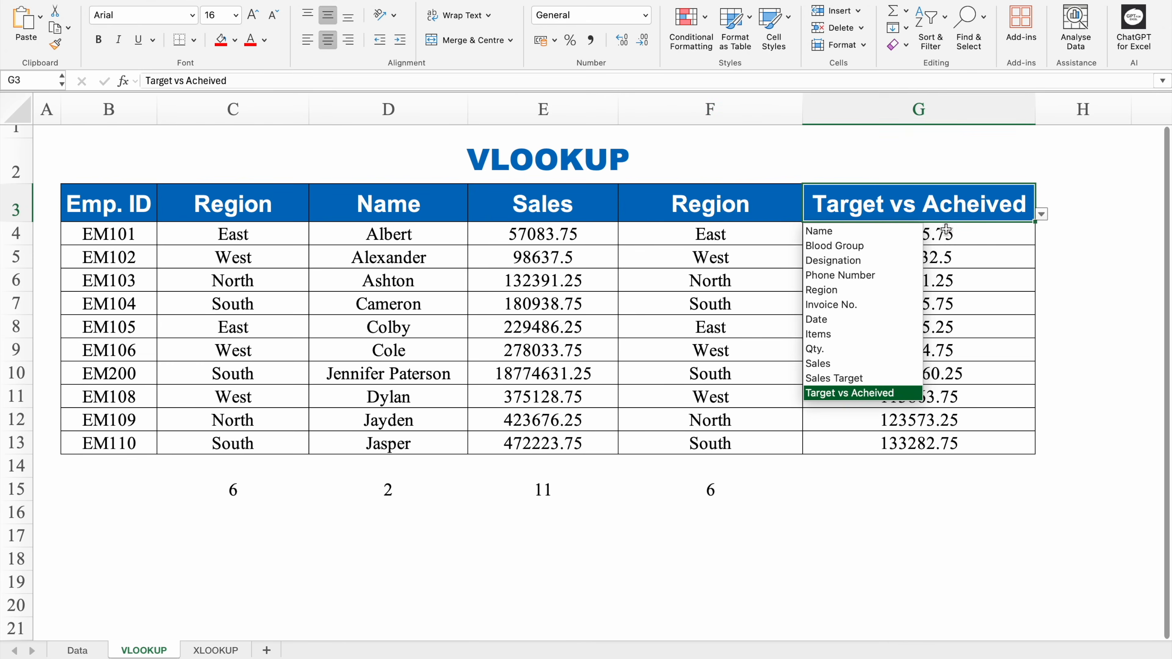
pyautogui.click(894, 278)
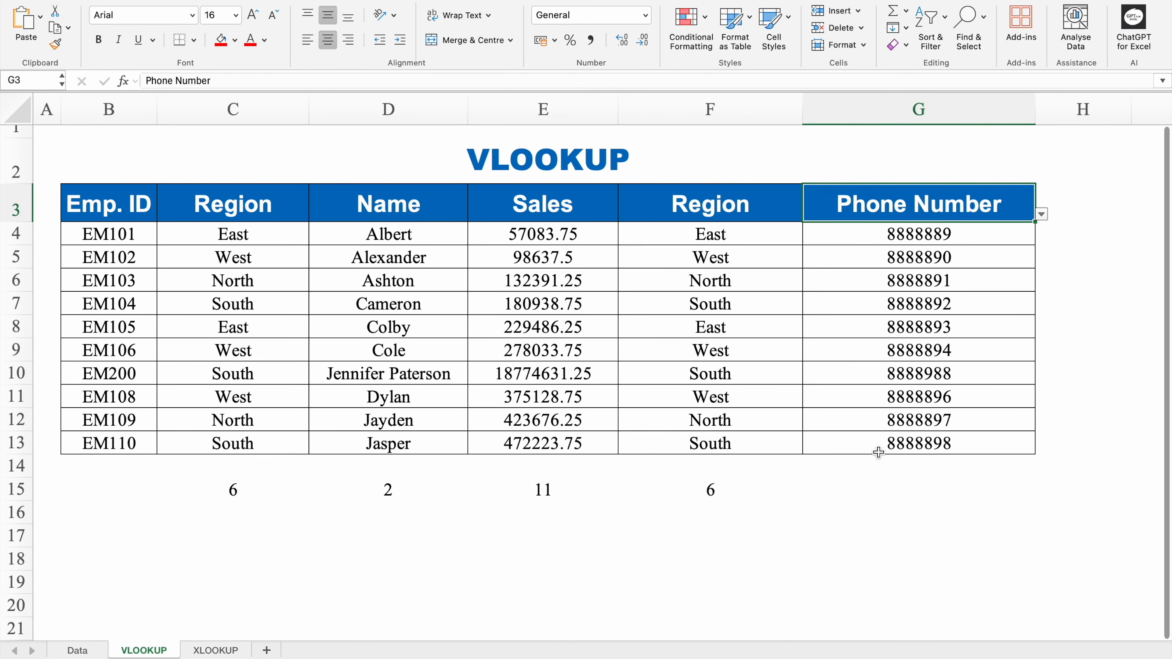
pyautogui.moveTo(296, 493); pyautogui.dragTo(610, 489)
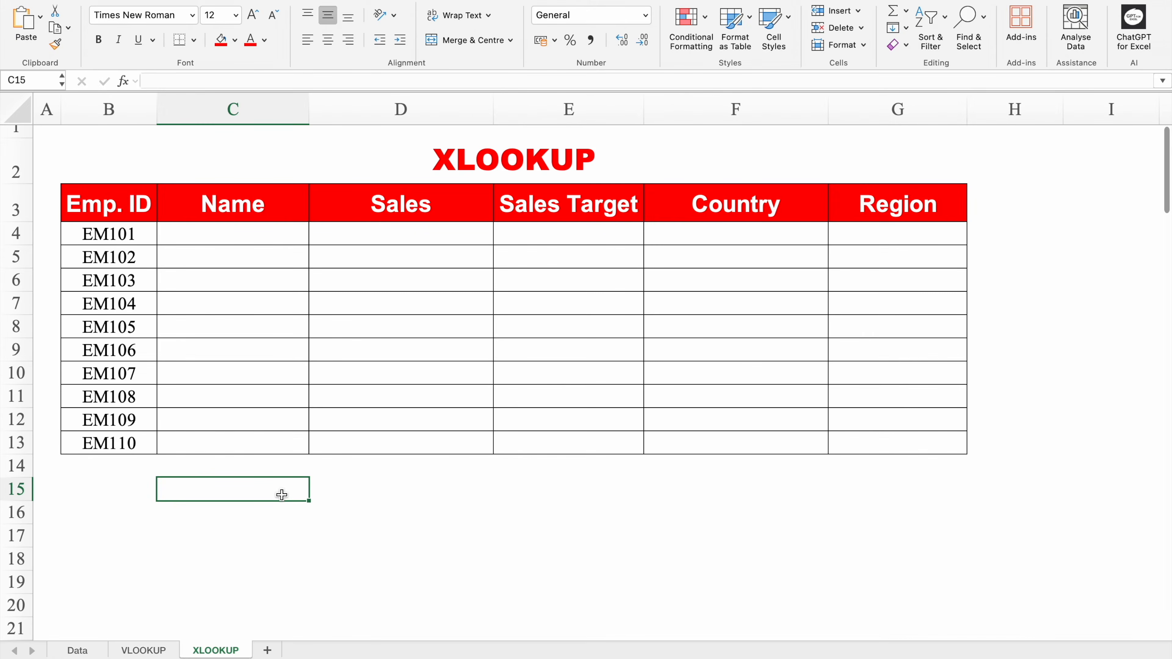
# - Check the source table on the Data sheet and the header choices offered in C3 of the XLOOKUP sheet
pyautogui.click(86, 651)
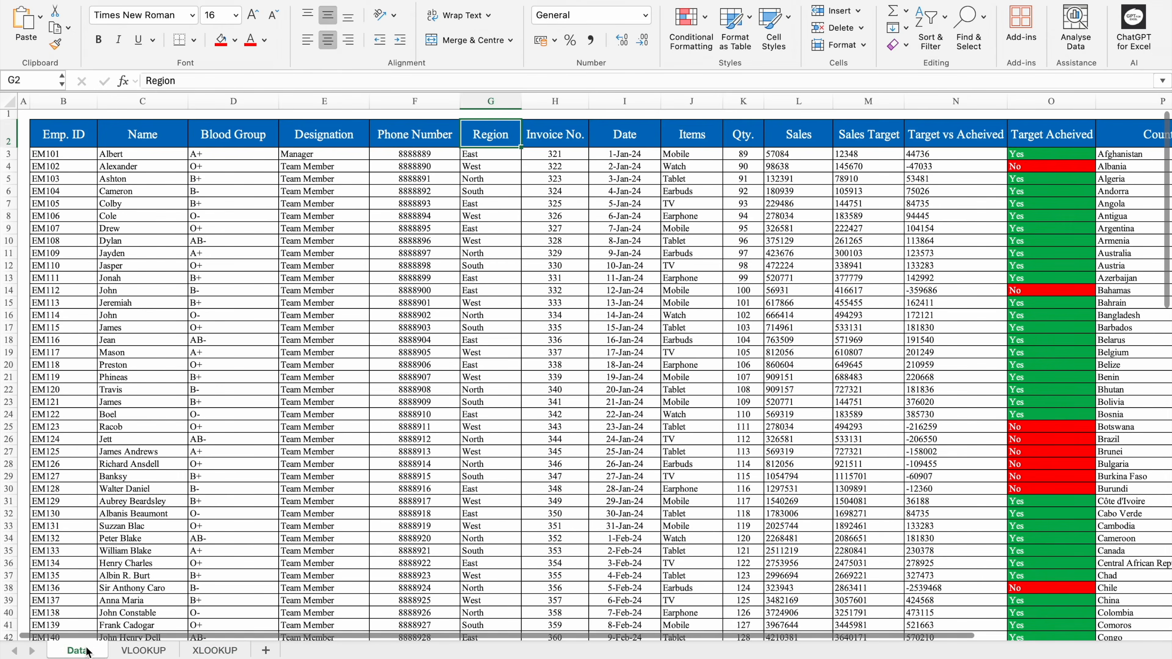
pyautogui.click(215, 651)
pyautogui.click(236, 236)
pyautogui.click(274, 204)
pyautogui.click(315, 215)
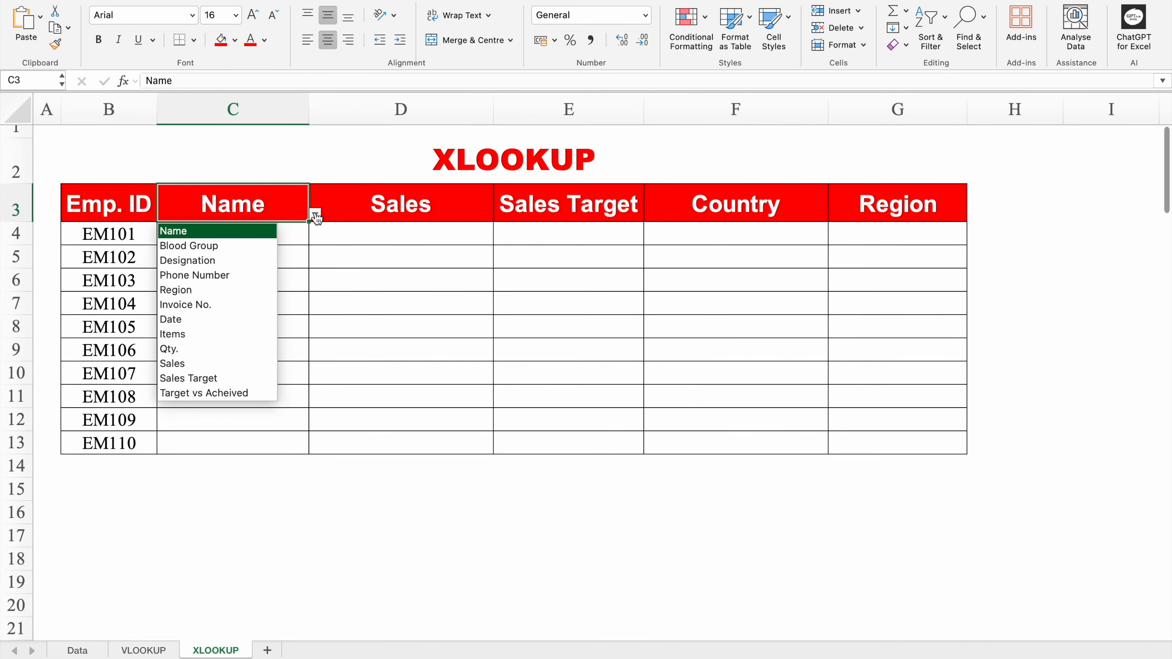
pyautogui.press('Return')
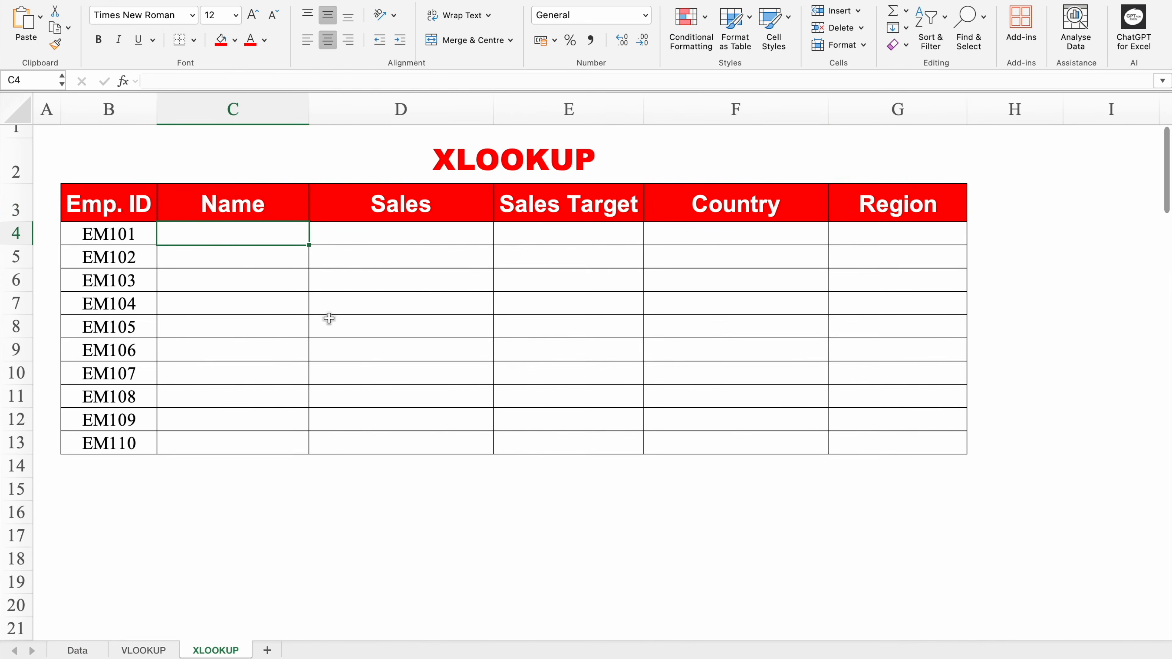
# - Start an XLOOKUP formula in C4 of the XLOOKUP sheet with the column-locked lookup value $B4
pyautogui.write('=')
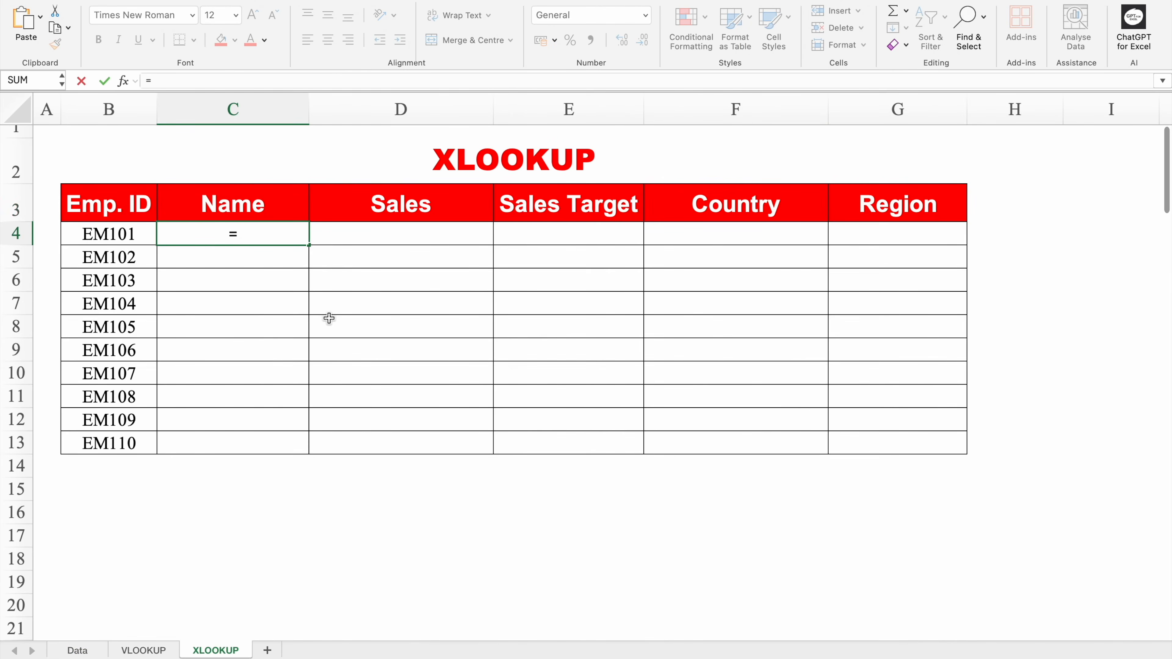
pyautogui.write('XL')
pyautogui.doubleClick(205, 270)
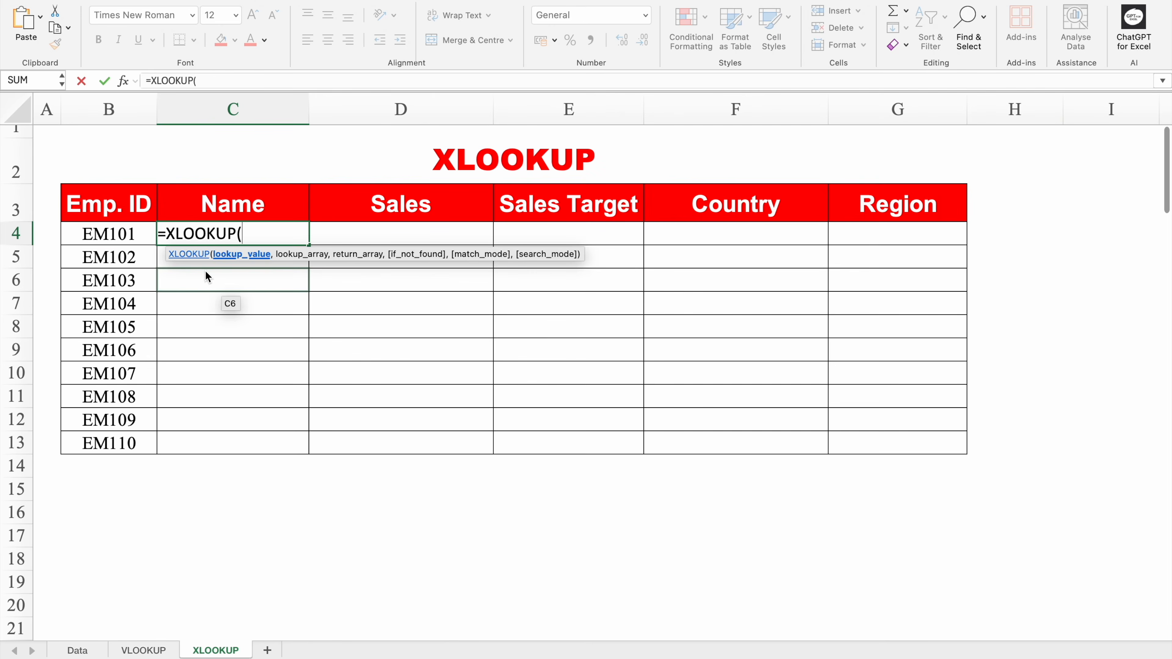
pyautogui.click(135, 234)
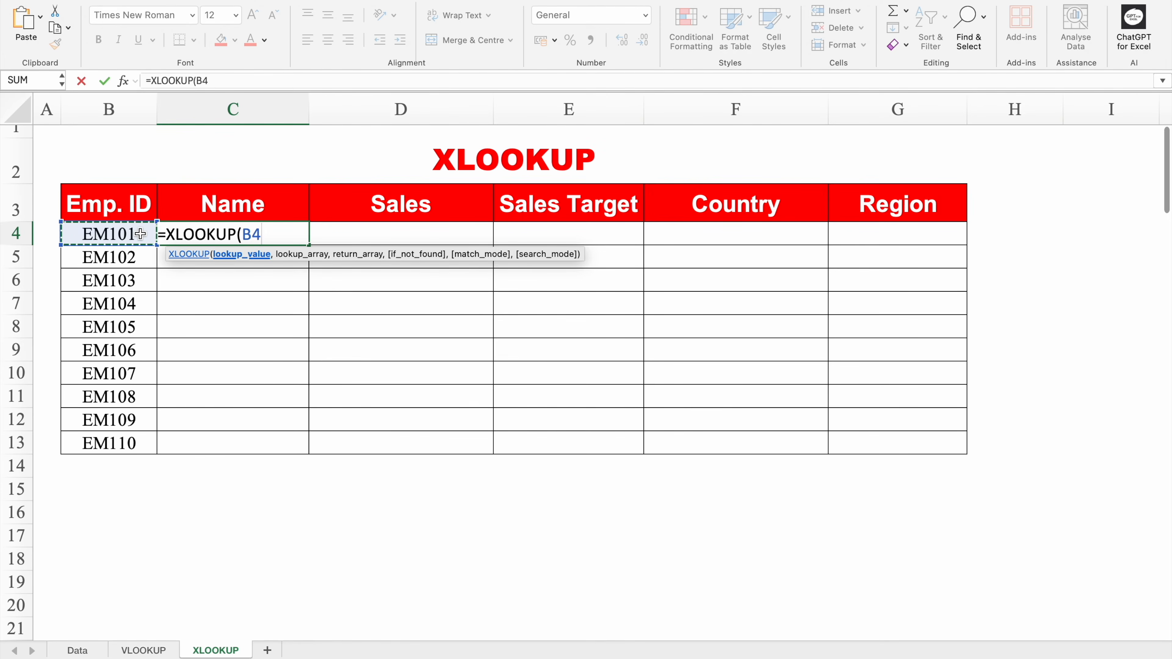
pyautogui.press('F4')
pyautogui.press('F4')
pyautogui.press('F4')
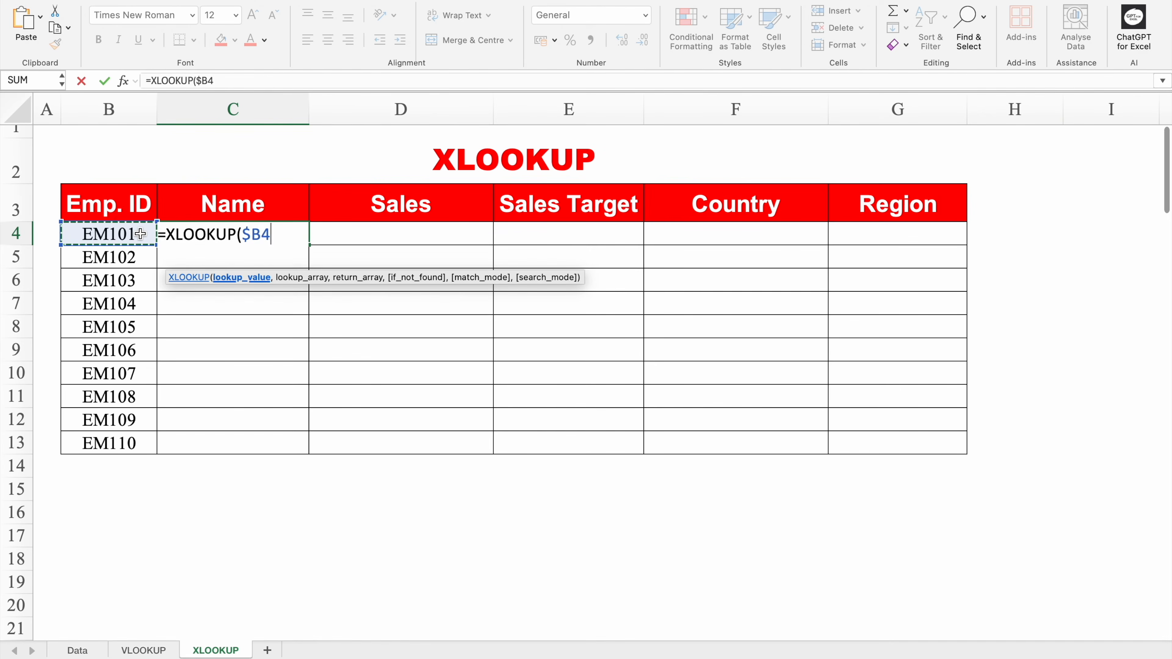
pyautogui.write(',')
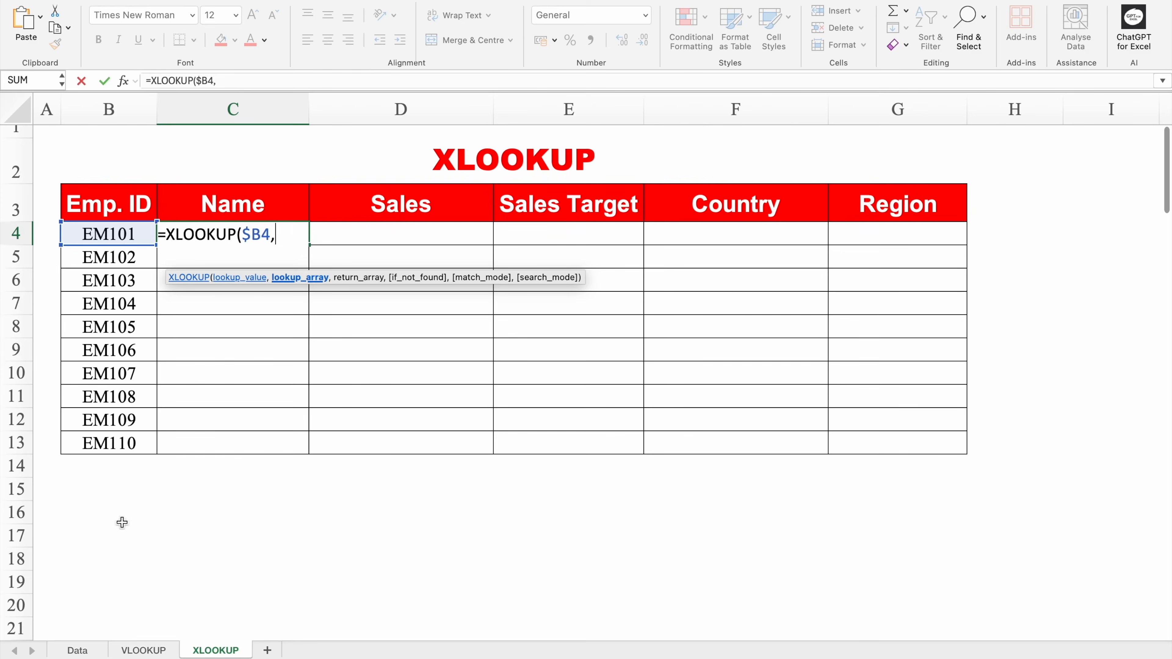
# - Add the Emp. ID column Data!$B$2:$B$111 as the absolute lookup array of the XLOOKUP
pyautogui.click(77, 650)
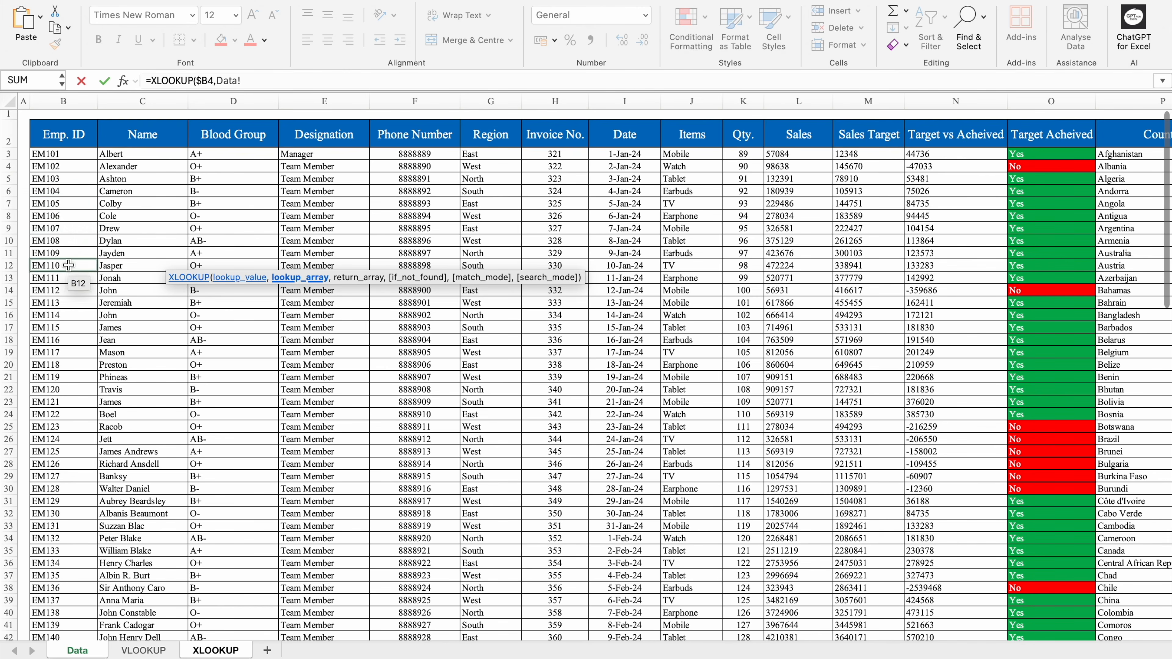
pyautogui.click(81, 135)
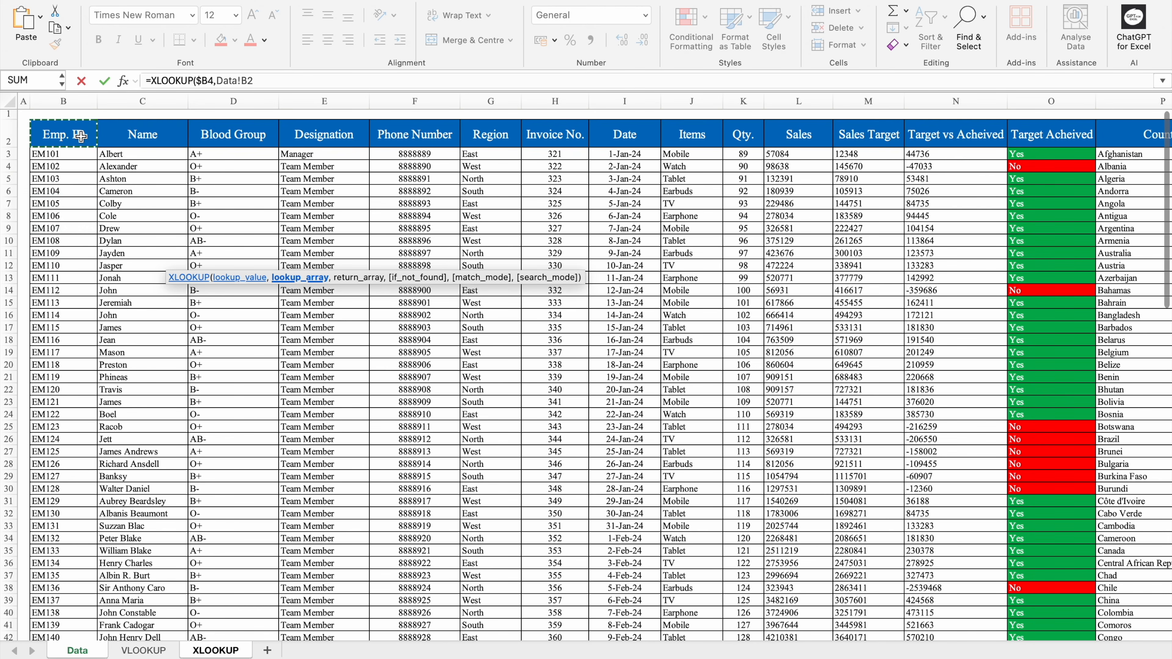
pyautogui.hotkey('ctrl', 'shift', 'Down')
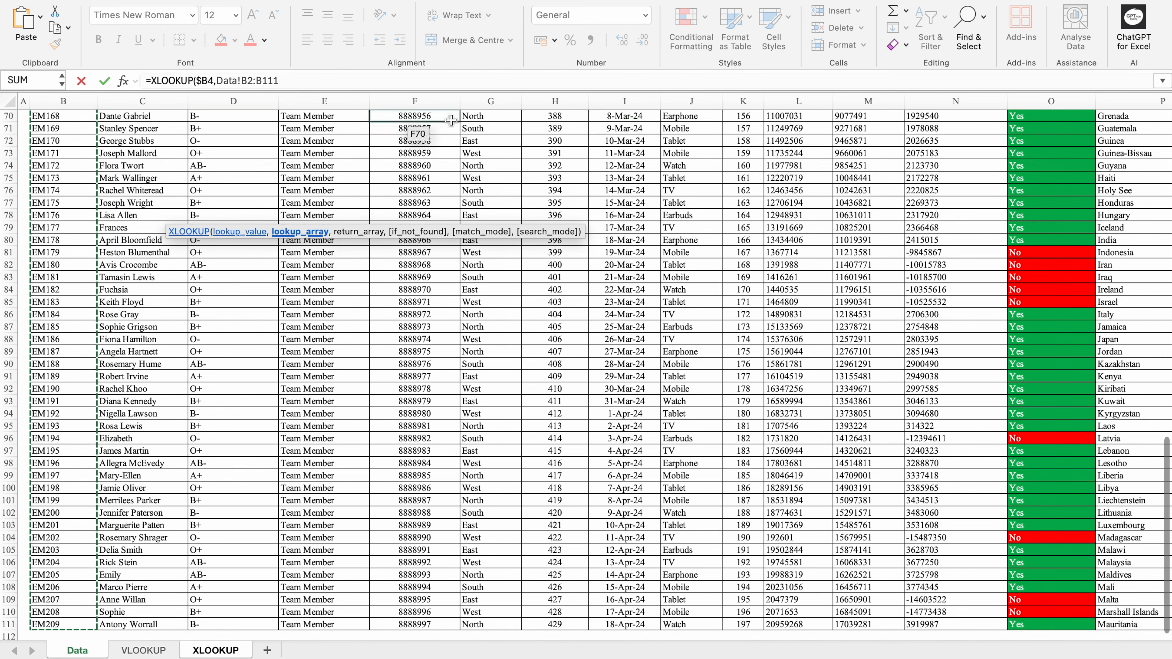
pyautogui.moveTo(1168, 437); pyautogui.dragTo(1169, 116)
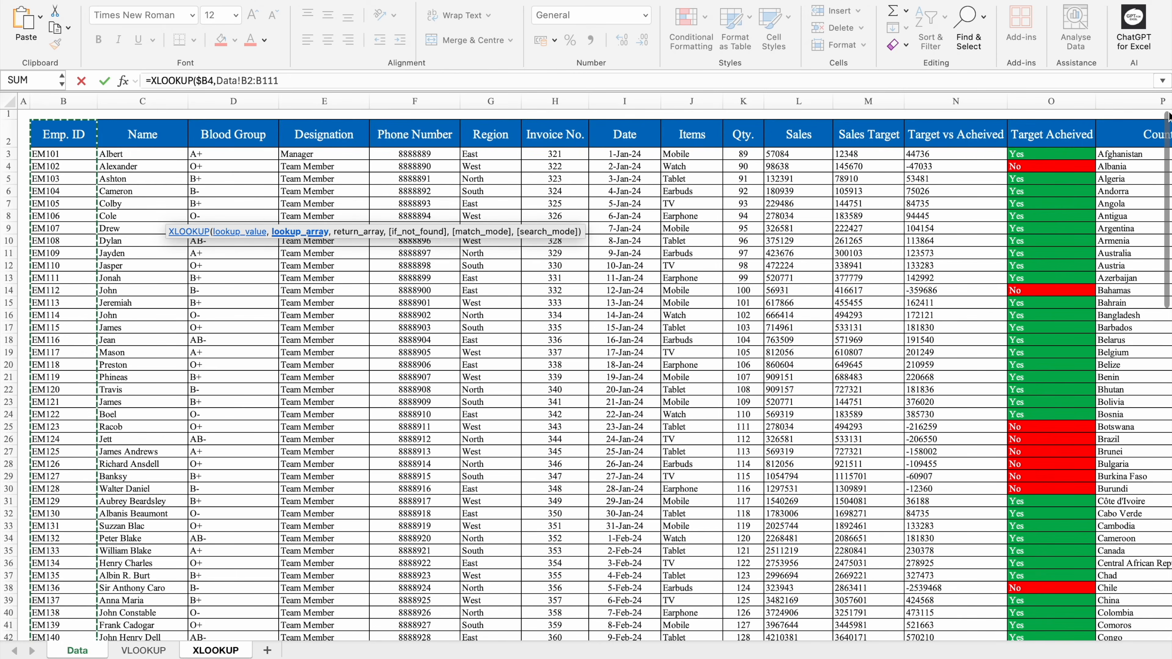
pyautogui.press('F4')
pyautogui.write(',')
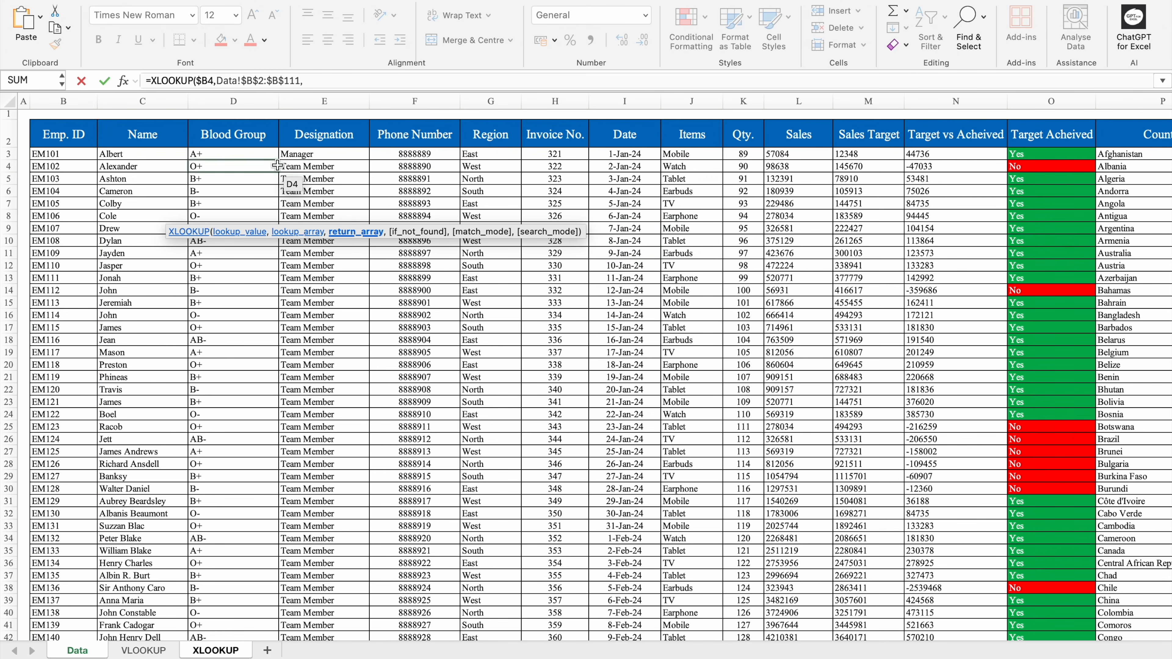
# - Add the Name column Data!C2:C111 as the return array and complete the XLOOKUP formula in C4
pyautogui.click(169, 133)
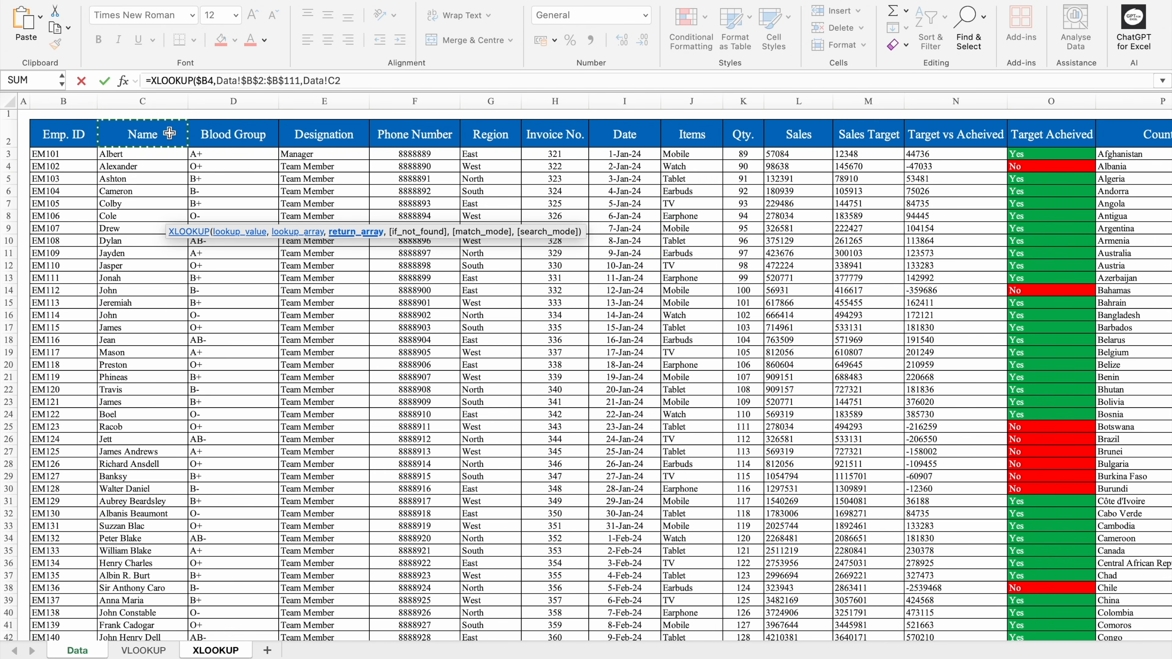
pyautogui.hotkey('ctrl', 'shift', 'Down')
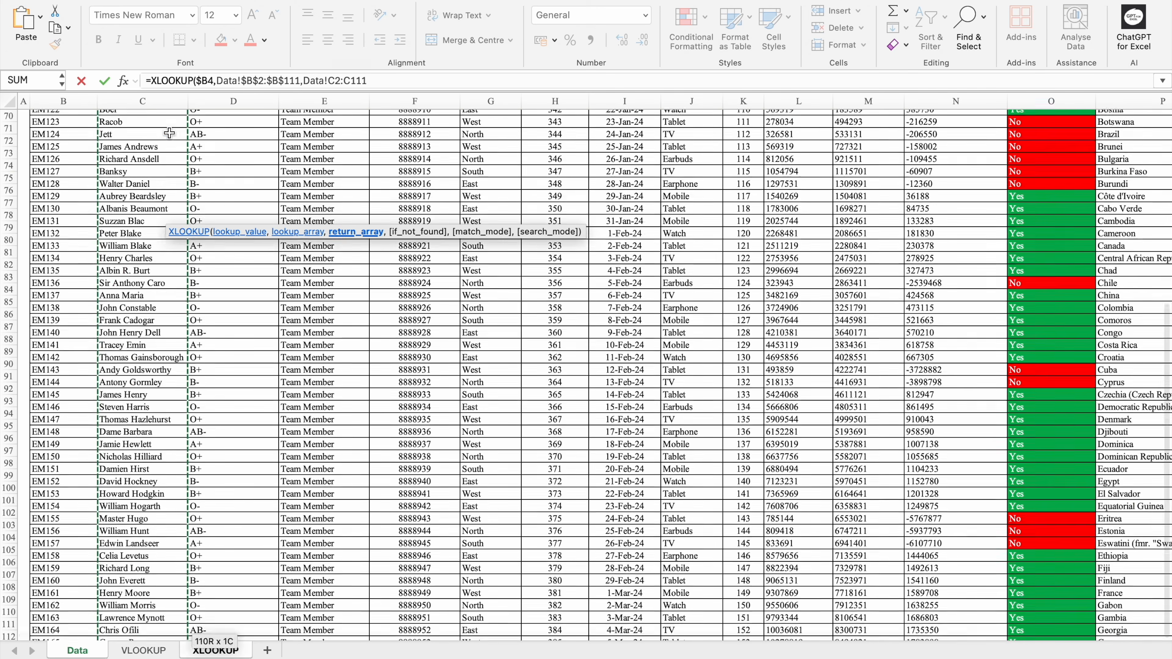
pyautogui.scroll(15, 1170, 295)
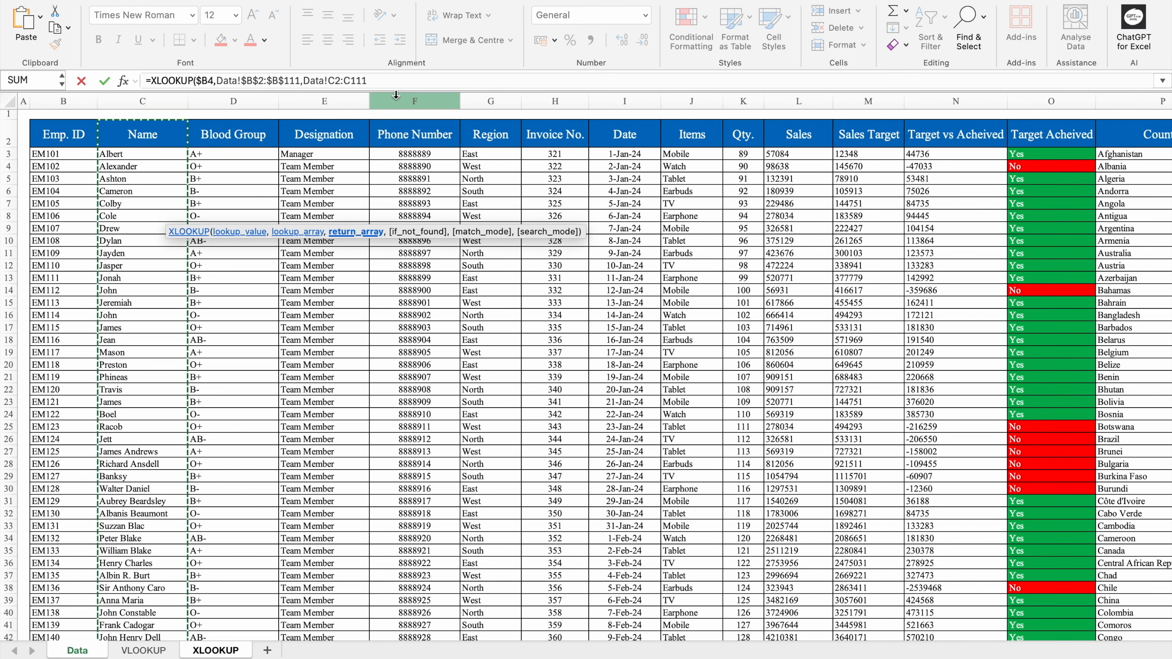
pyautogui.click(328, 250)
pyautogui.write(')')
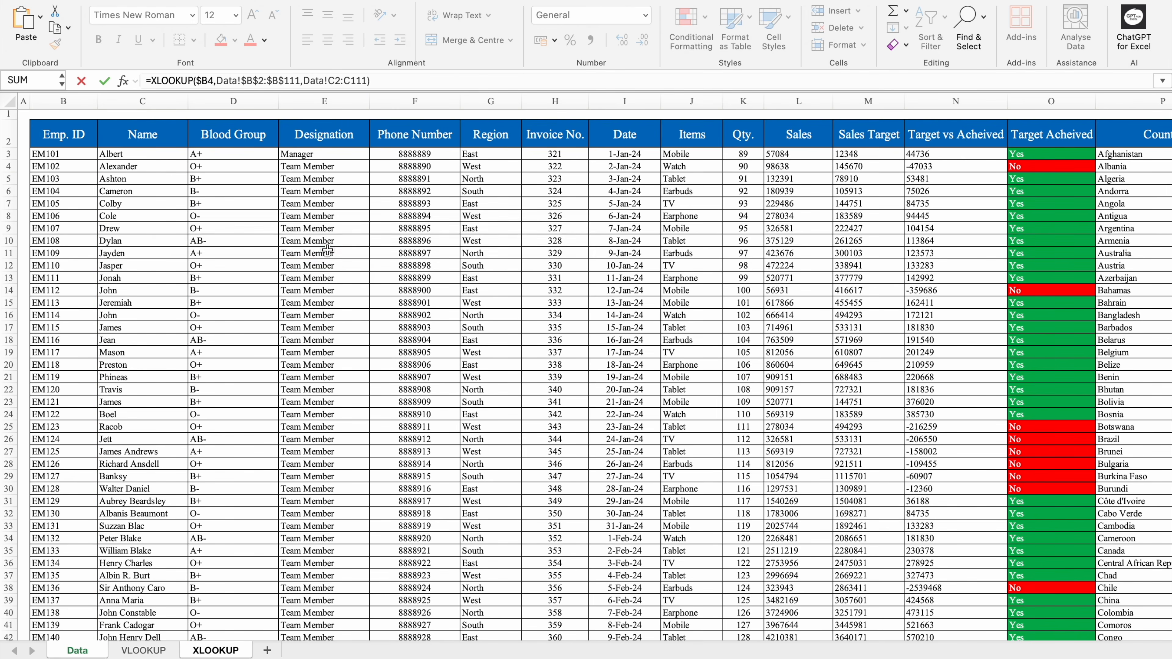
pyautogui.press('Return')
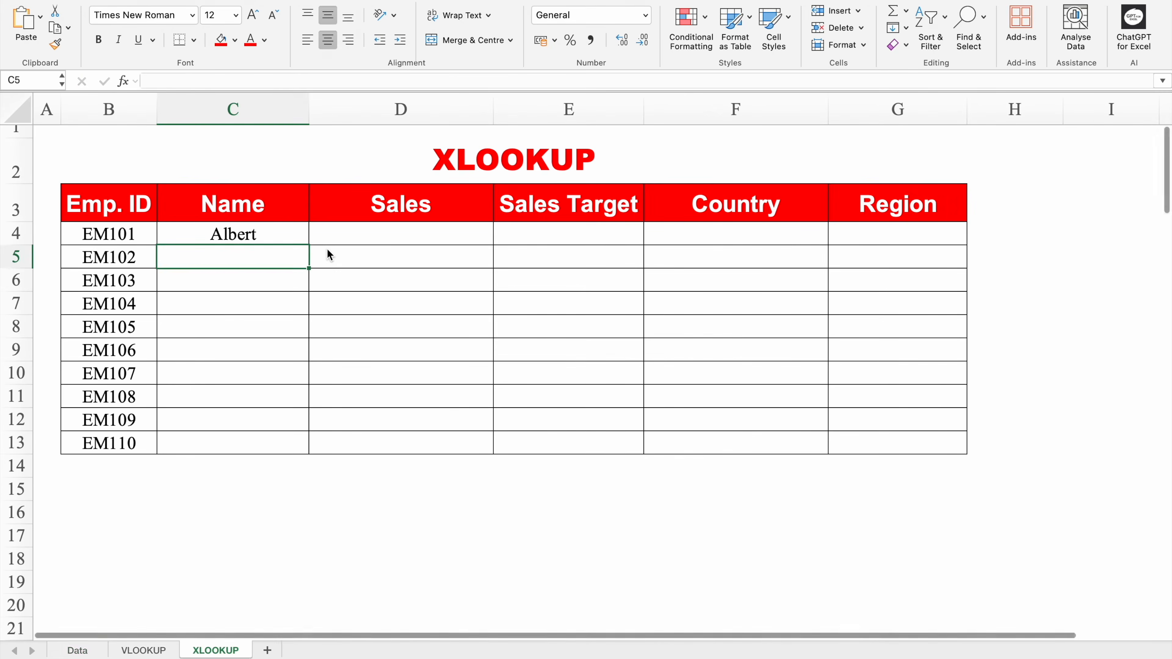
# - Add an empty string "" as the if_not_found argument of the XLOOKUP formula in C4
pyautogui.click(261, 234)
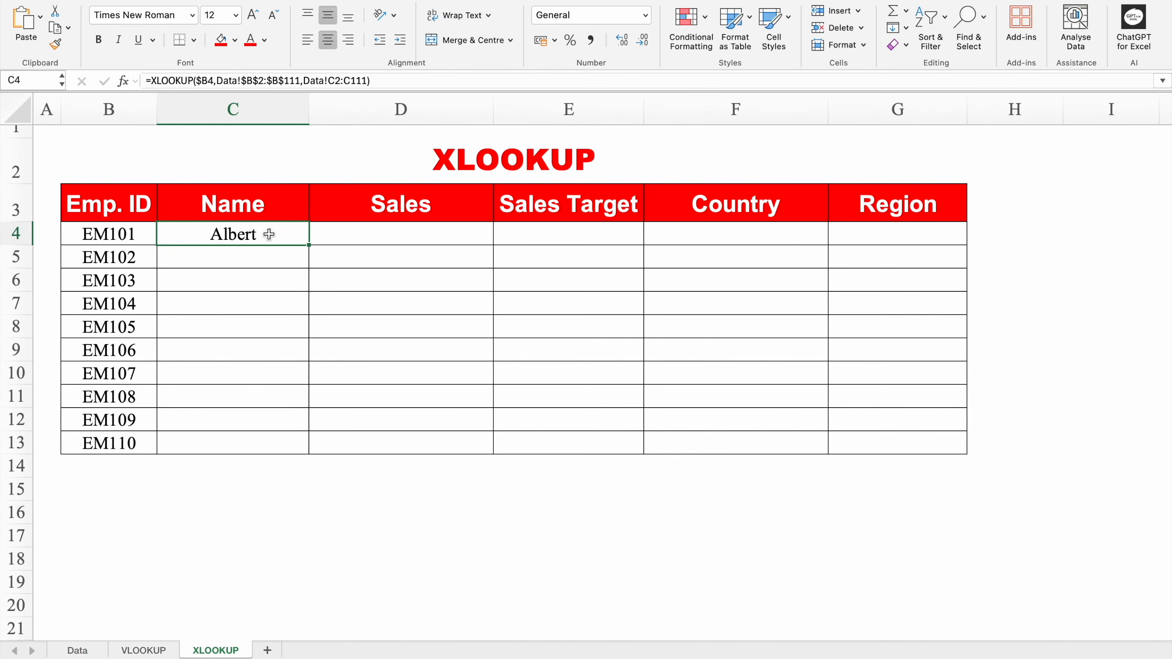
pyautogui.doubleClick(269, 234)
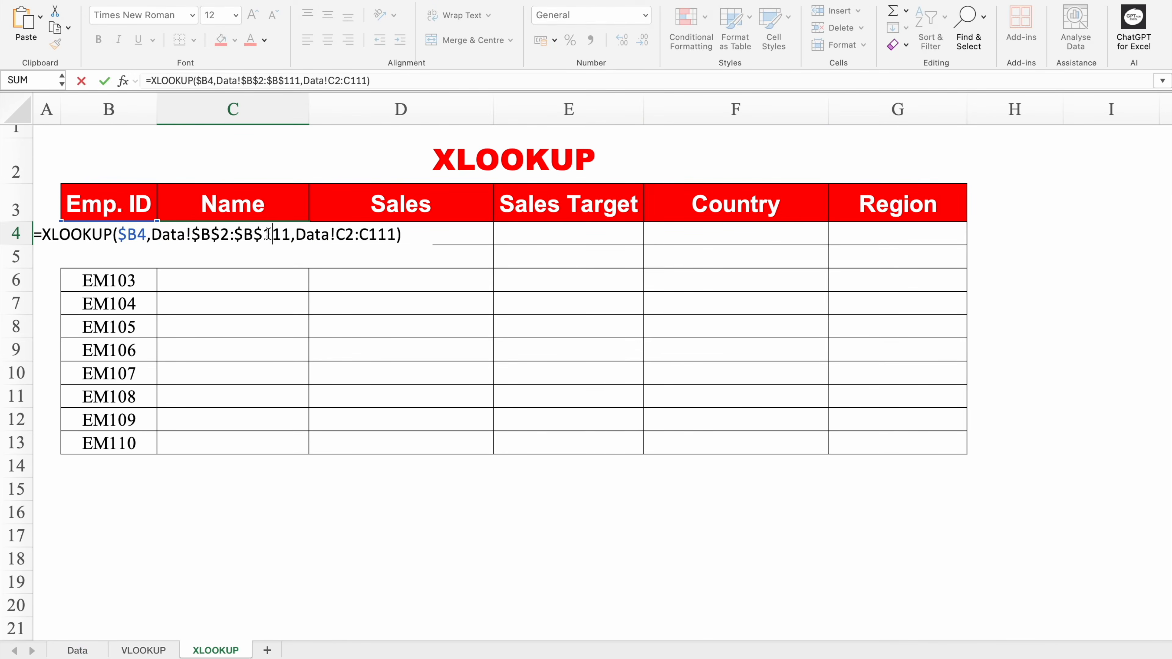
pyautogui.click(397, 235)
pyautogui.write(',')
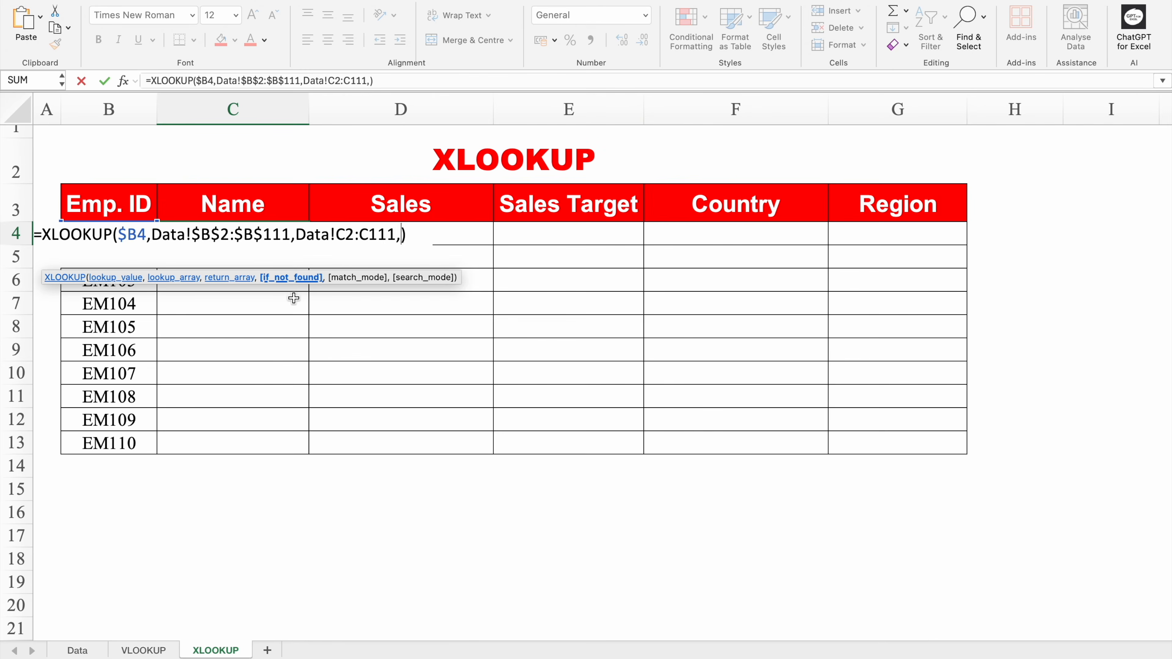
pyautogui.write('""')
pyautogui.press('Return')
# - Test the if_not_found argument by clearing the Emp. ID in B4, and undo the deletion
pyautogui.click(269, 230)
pyautogui.click(141, 233)
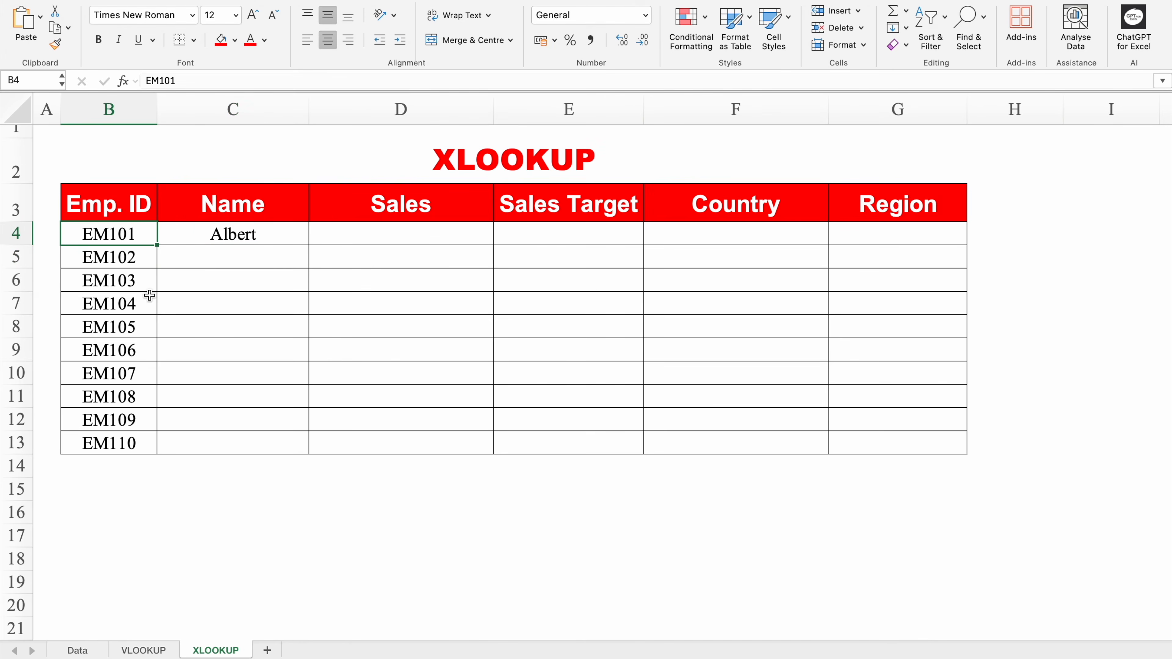
pyautogui.press('Delete')
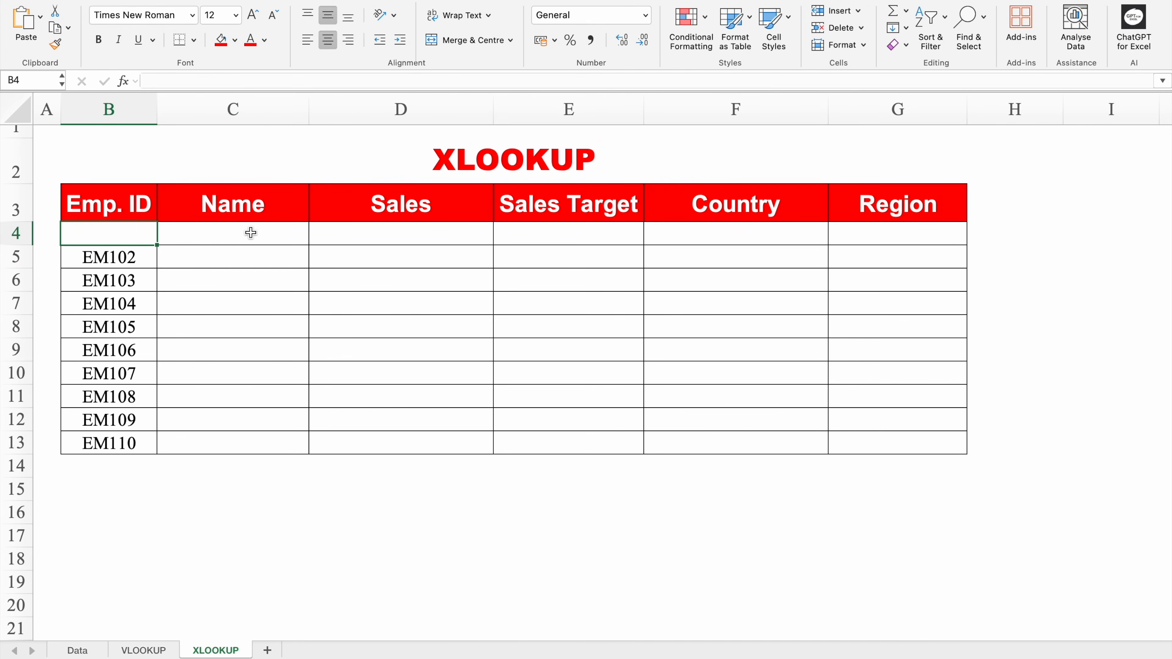
pyautogui.hotkey('ctrl', 'z')
# - Try the Blood Group header in C3 to test the C4 formula, and undo the header change
pyautogui.click(286, 210)
pyautogui.click(316, 214)
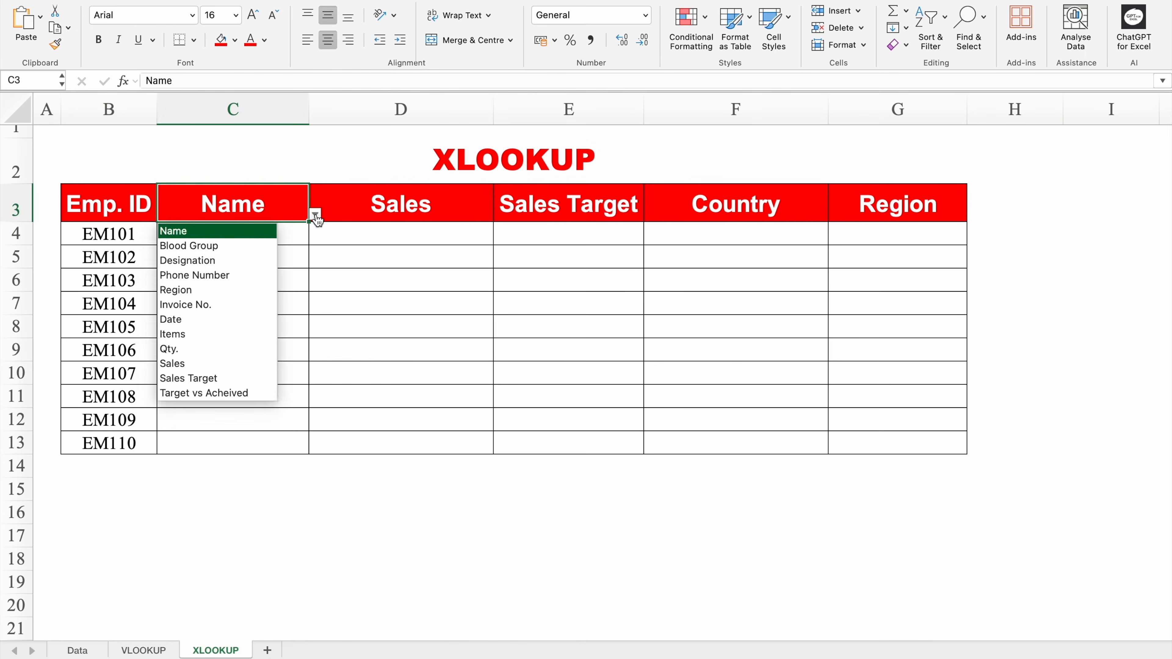
pyautogui.click(241, 245)
pyautogui.click(277, 235)
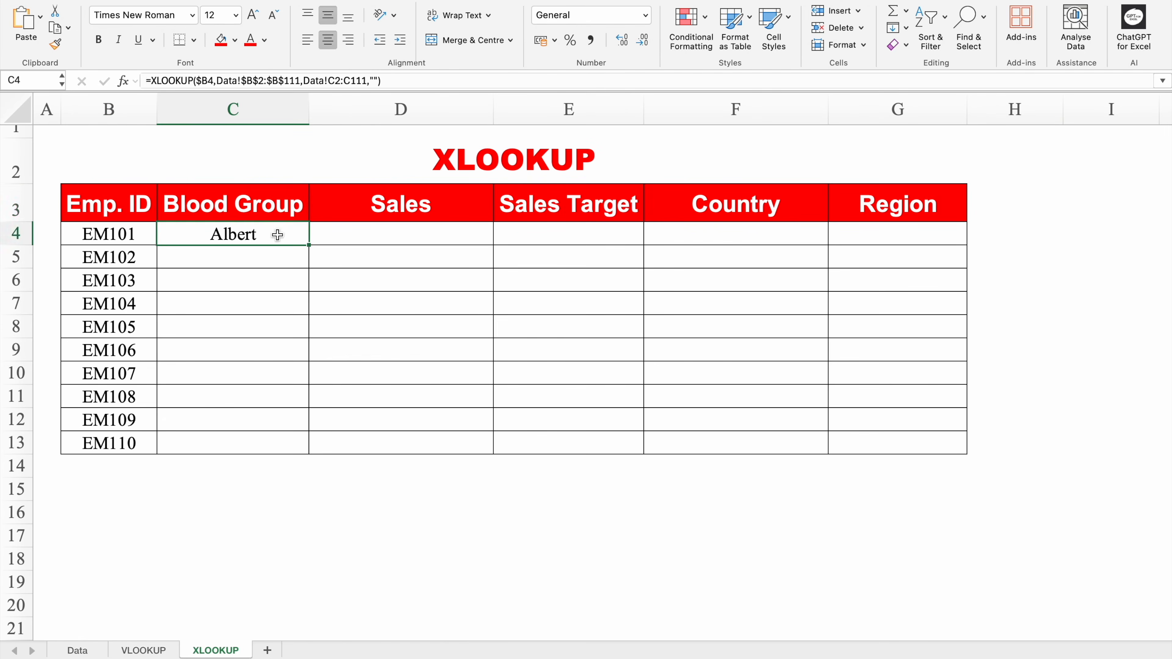
pyautogui.hotkey('ctrl', 'z')
# - Start an XLOOKUP formula in C15 with the column header C$3 as the lookup value, locking only its row
pyautogui.click(248, 491)
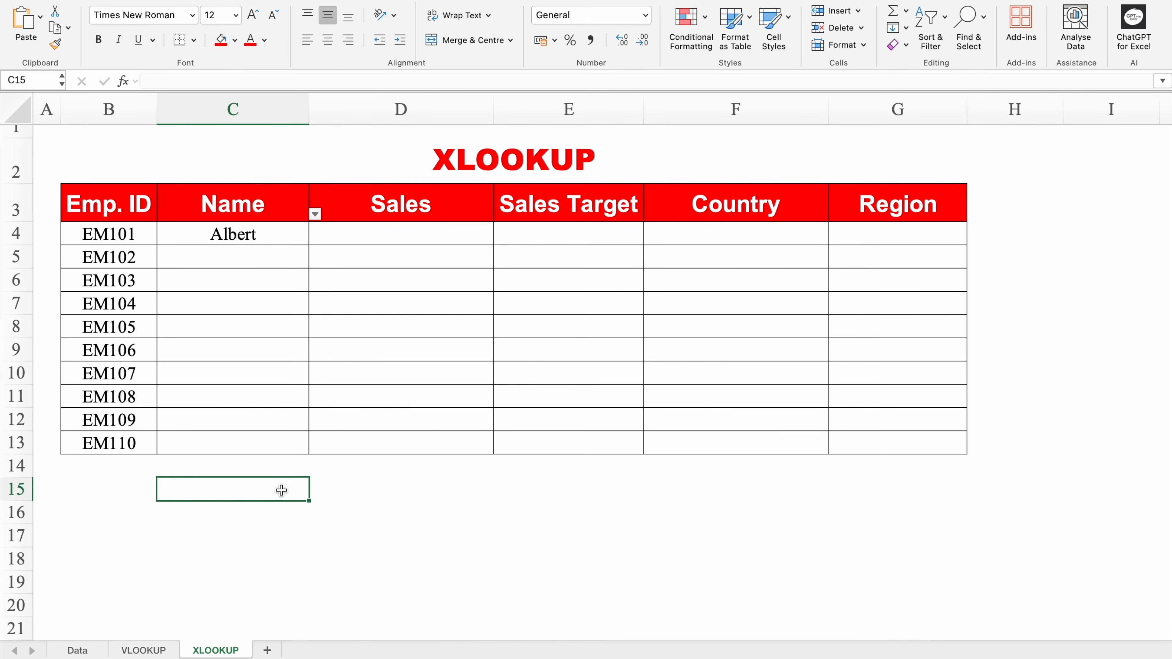
pyautogui.write('=')
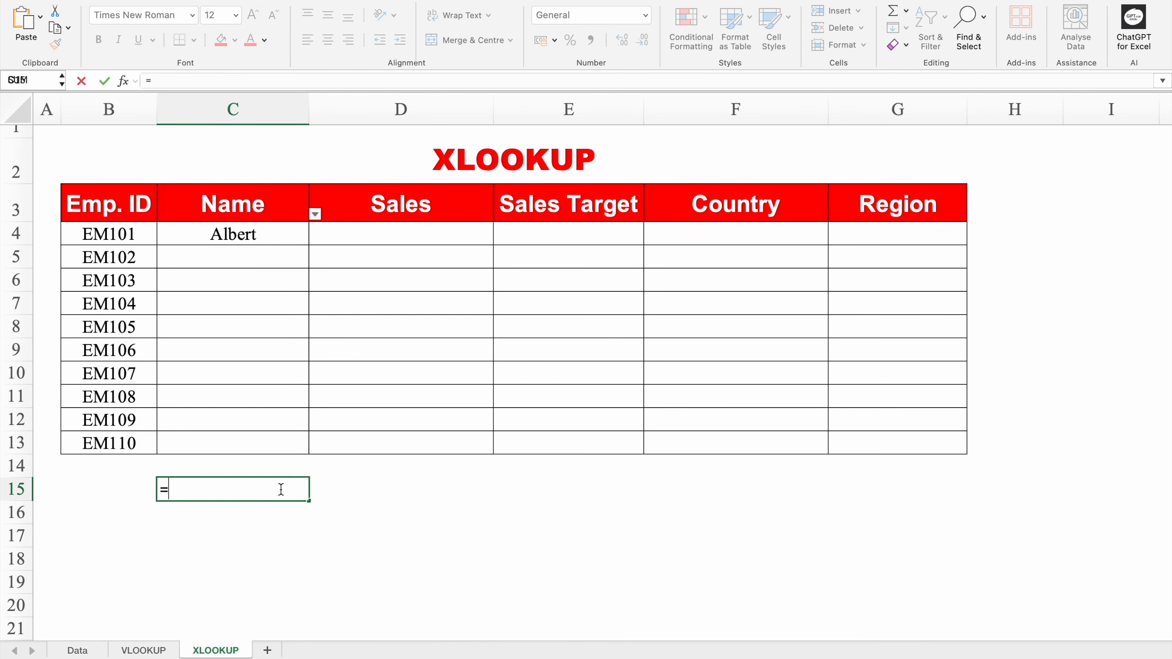
pyautogui.write('XL')
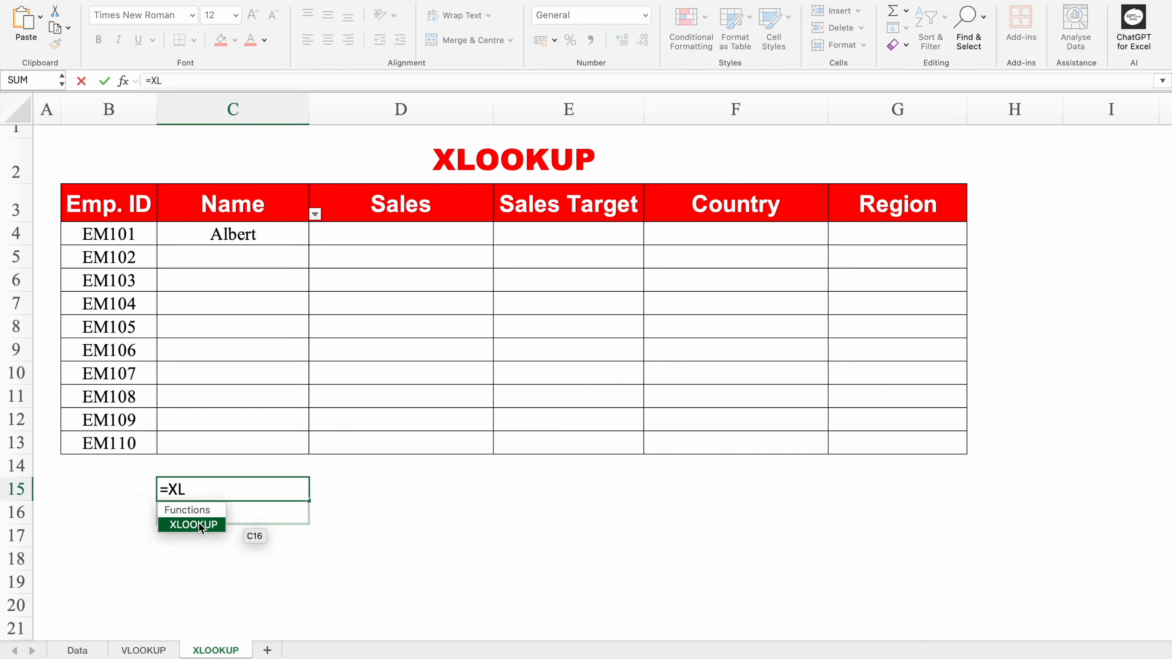
pyautogui.doubleClick(201, 526)
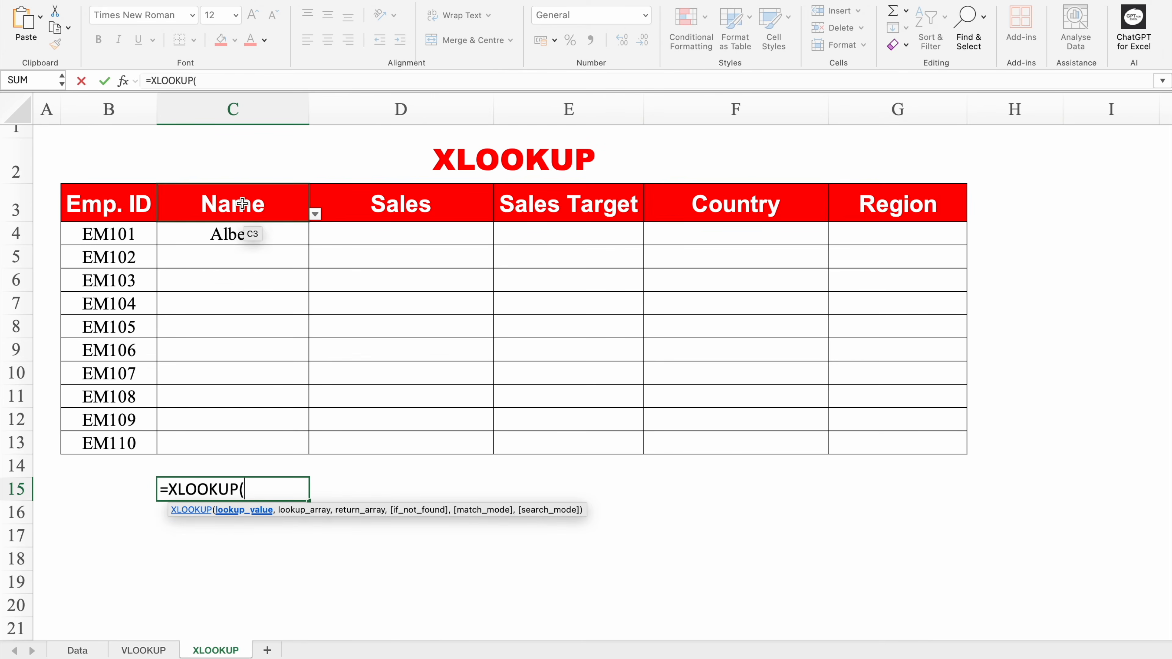
pyautogui.click(242, 204)
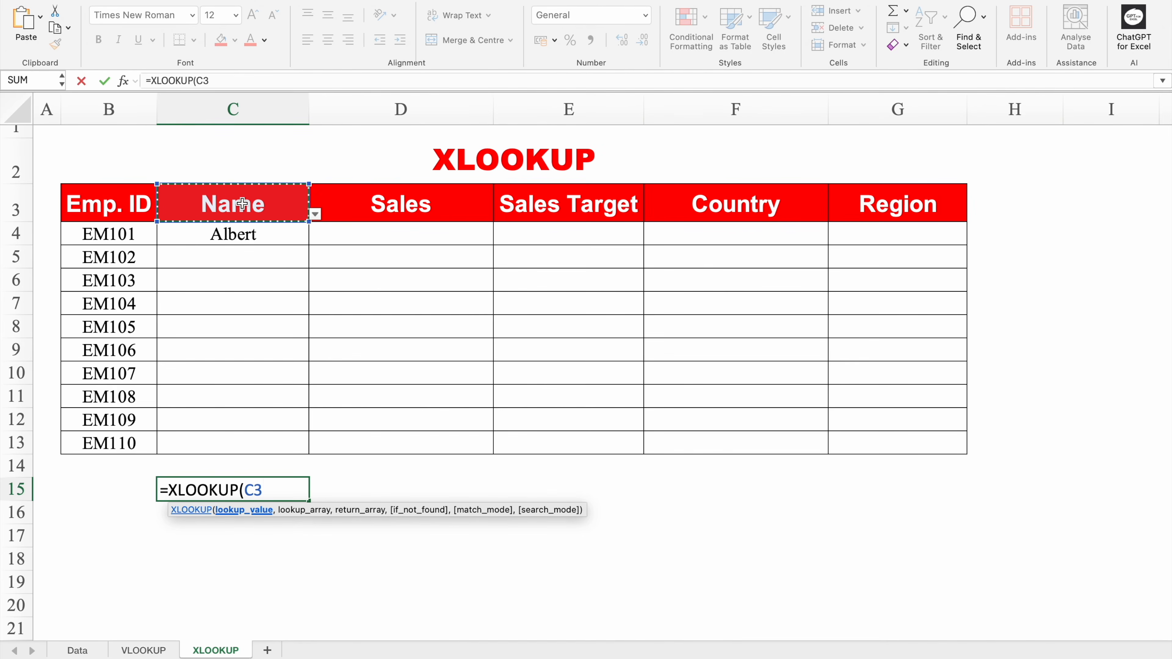
pyautogui.press('F4')
pyautogui.press('F4')
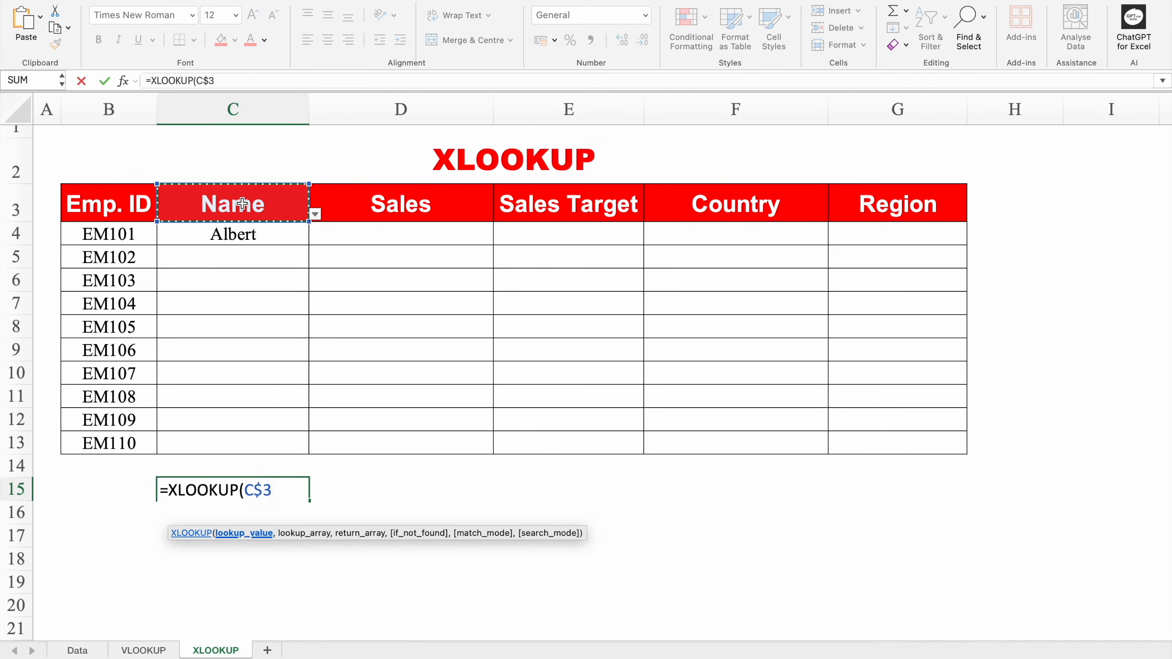
pyautogui.write(',')
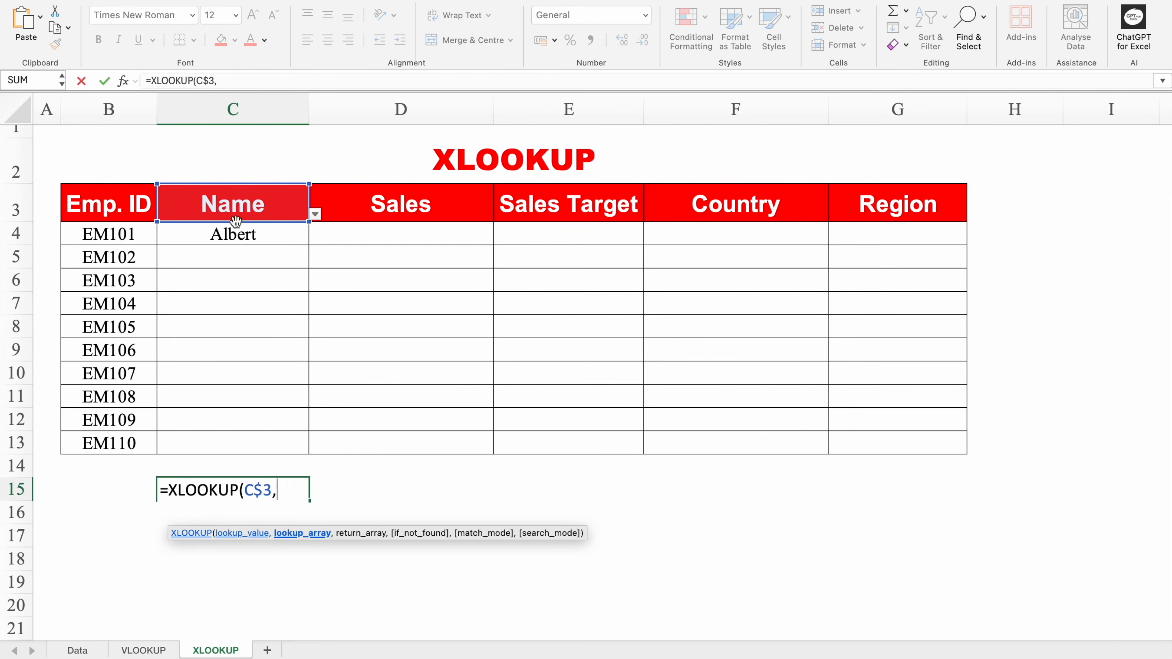
# - Add the Data sheet's header row $B$2:$Q$2 as the absolute lookup array of the C15 formula
pyautogui.click(78, 651)
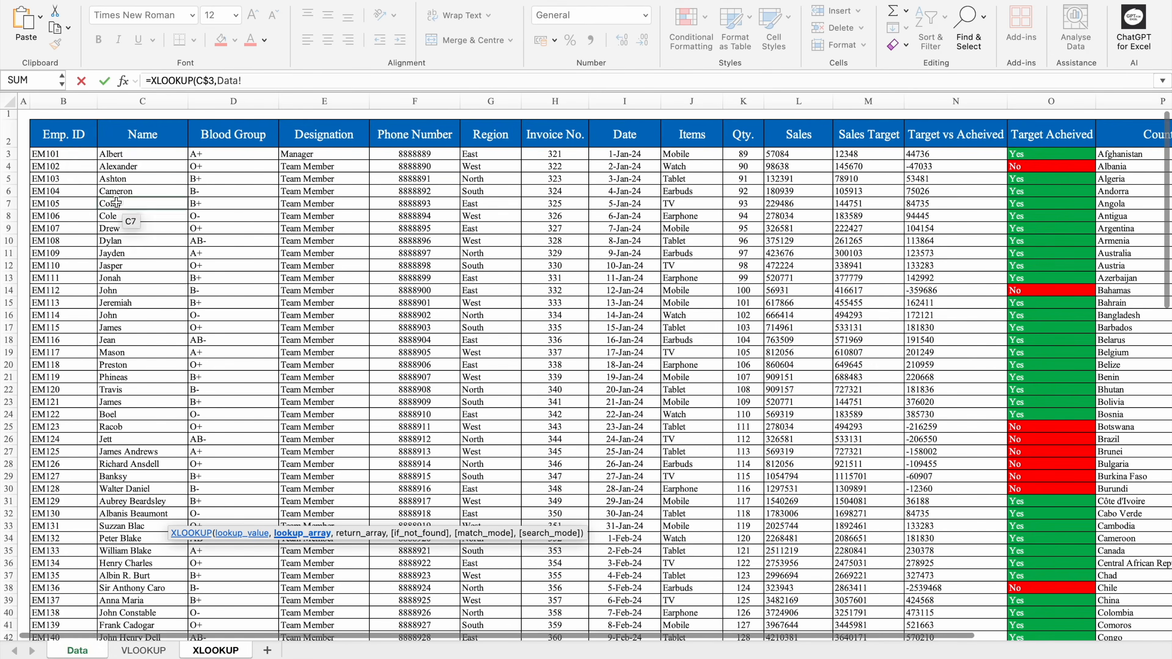
pyautogui.click(70, 134)
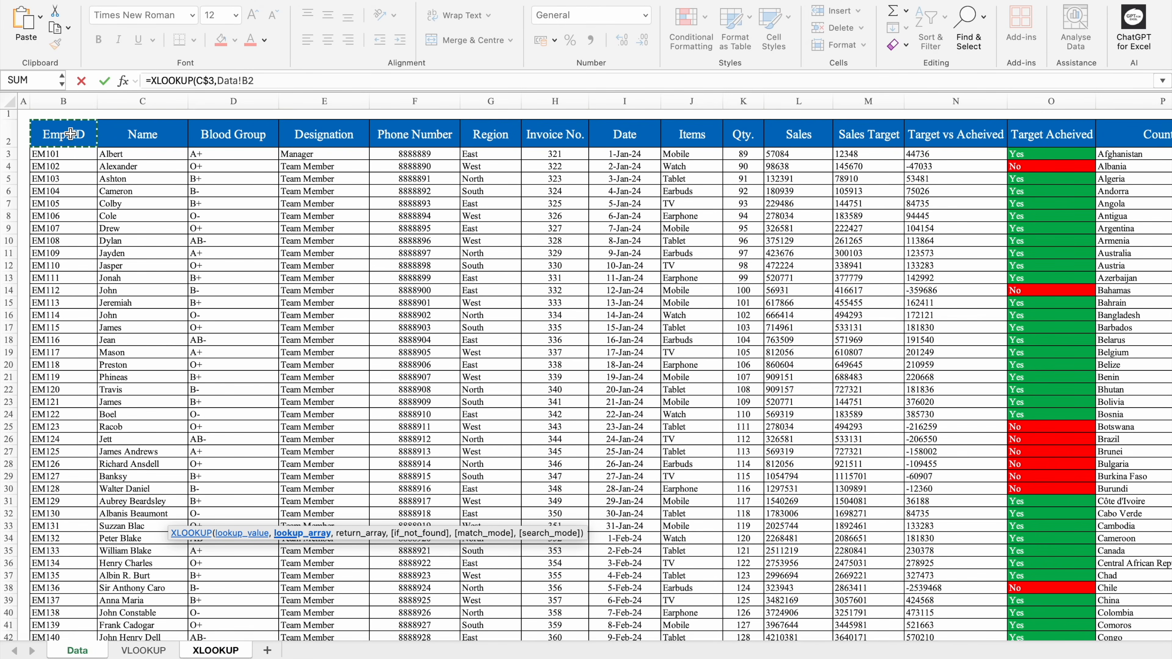
pyautogui.hotkey('ctrl', 'shift', 'Right')
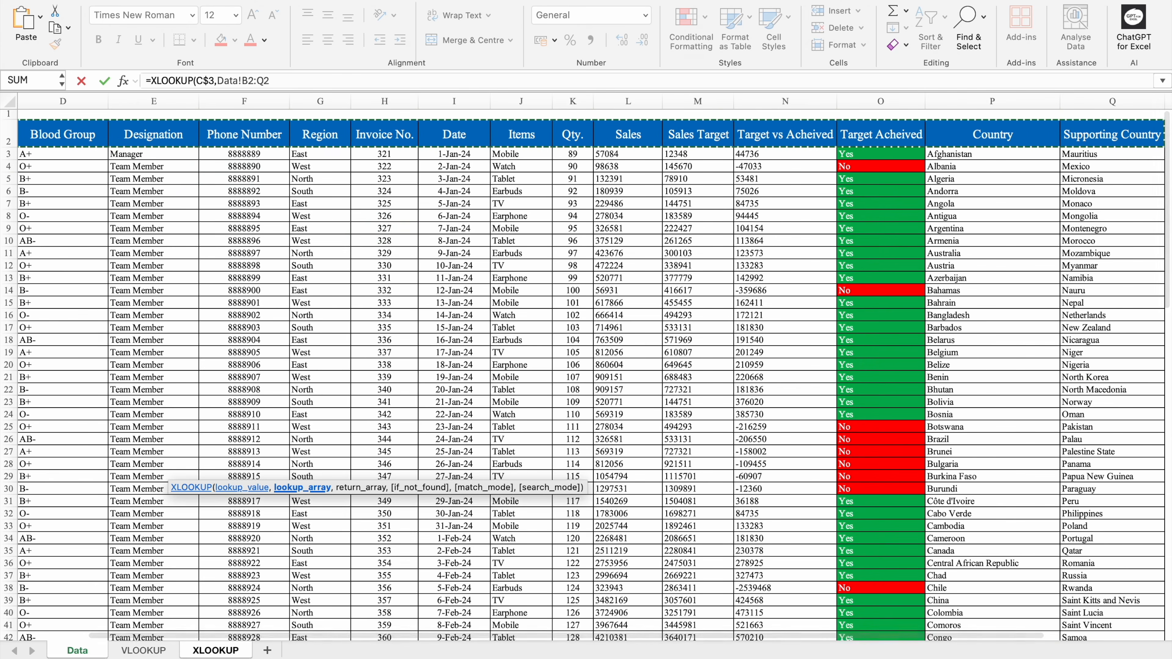
pyautogui.hscroll(-2, 658, 637)
pyautogui.hscroll(-2, 657, 637)
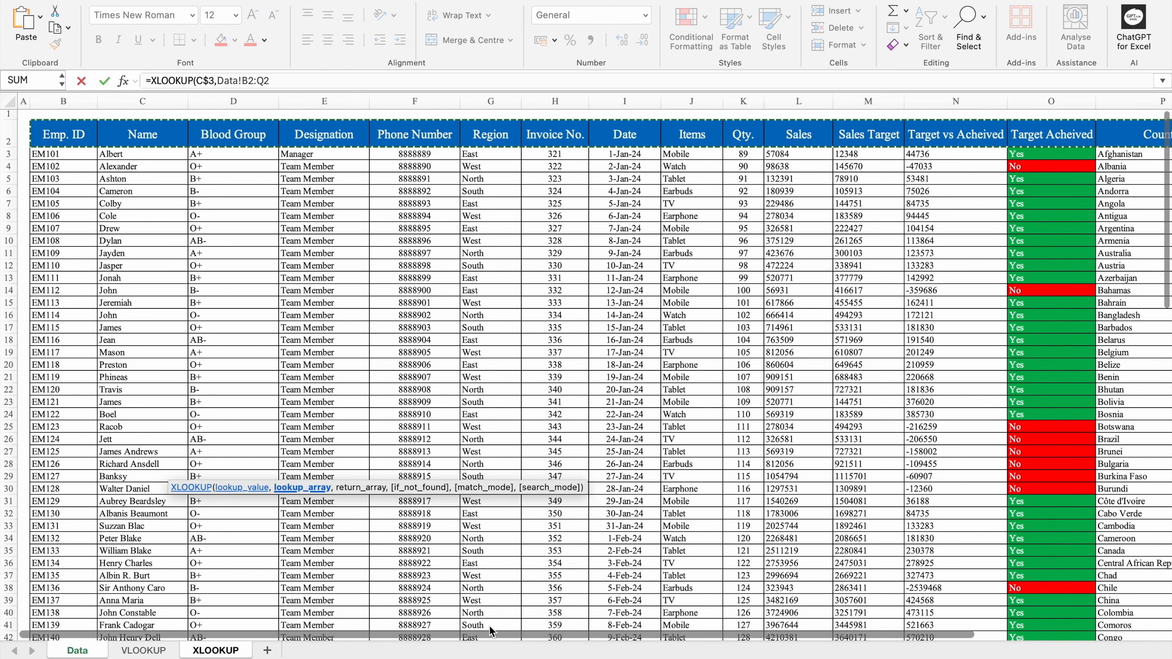
pyautogui.press('F4')
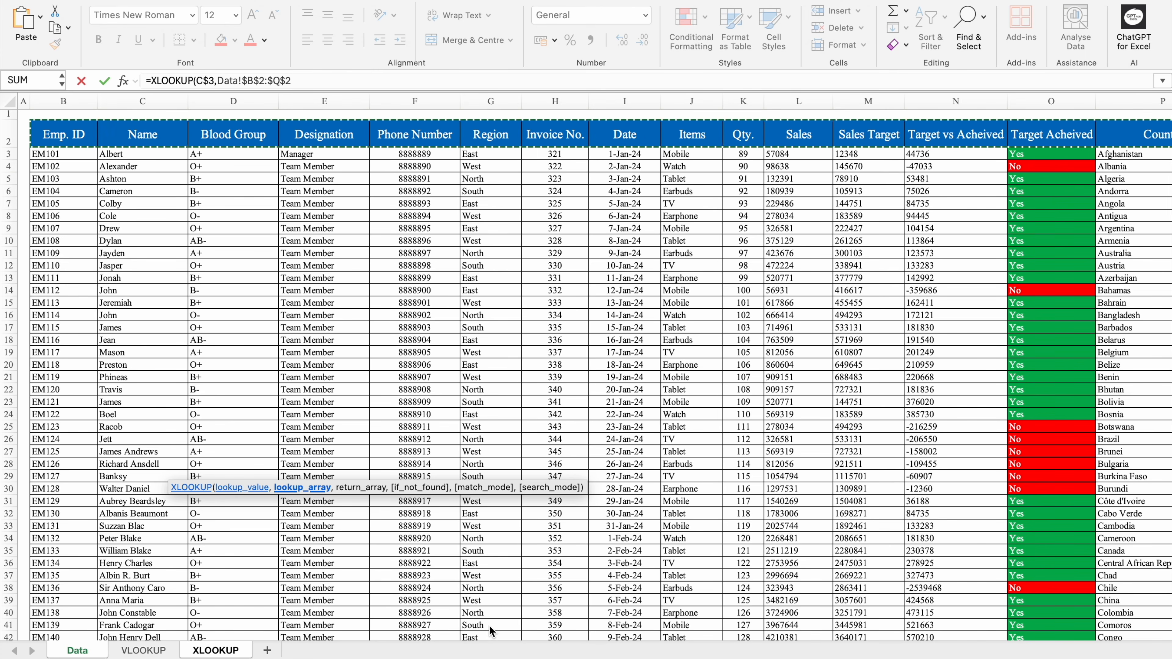
pyautogui.write(',')
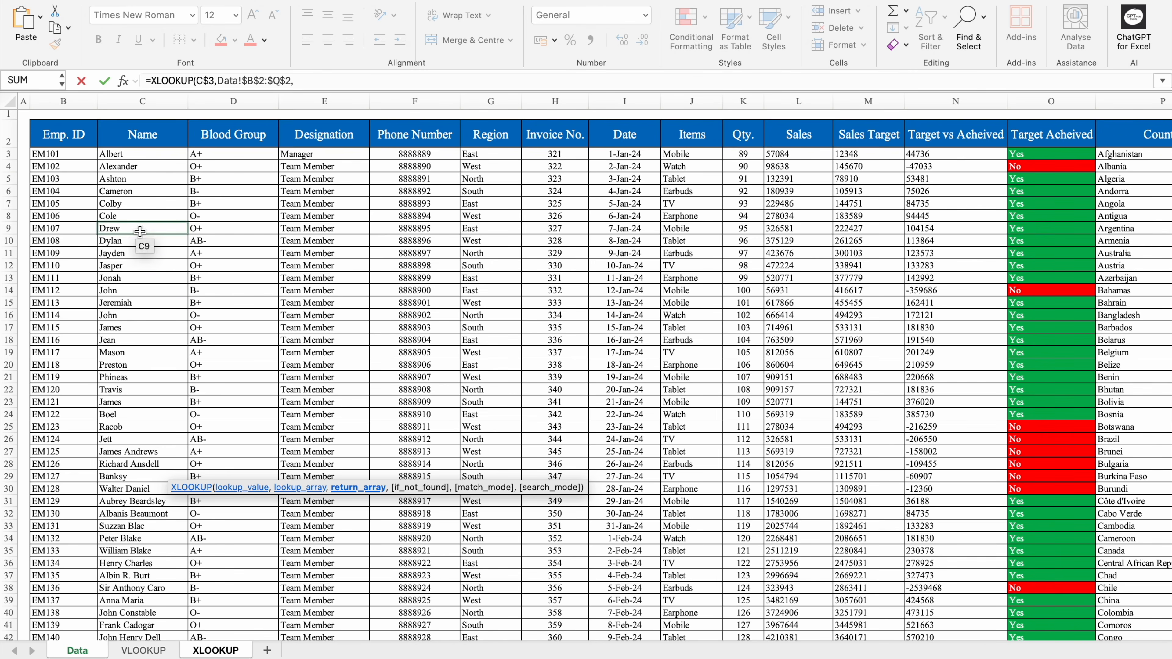
# - Add Data!$B$2:$Q$111 as the return array and "" as the if_not_found argument, completing the XLOOKUP formula in C15
pyautogui.click(70, 137)
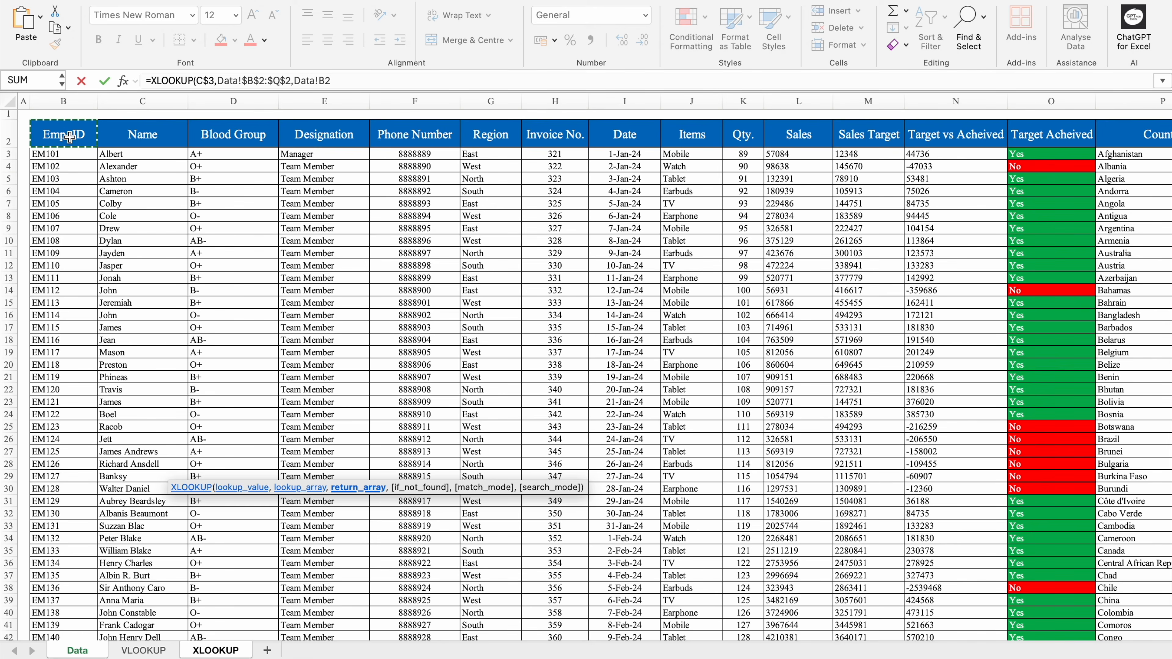
pyautogui.press('super+shift+Down')
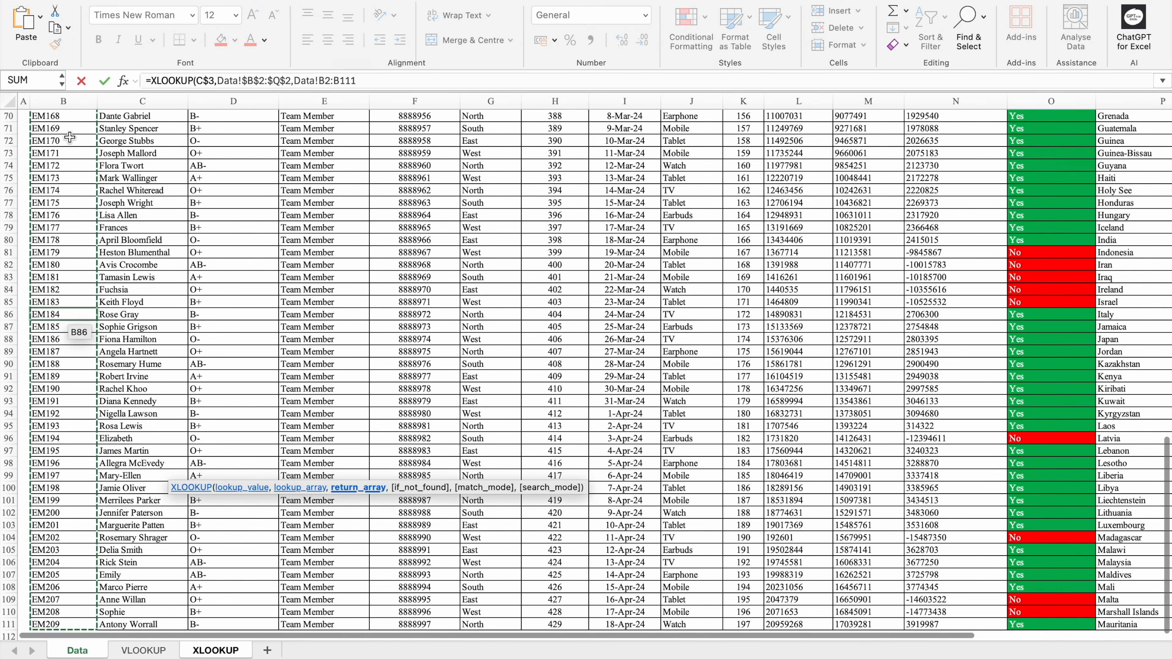
pyautogui.press('super+shift+Right')
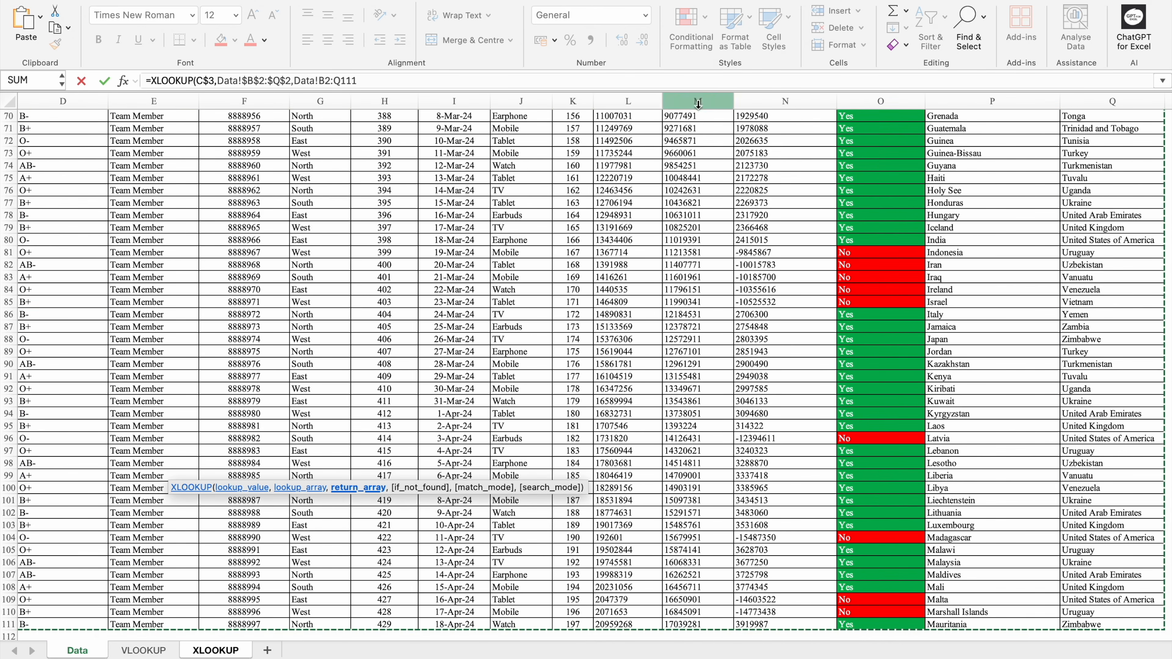
pyautogui.scroll(15, 1165, 493)
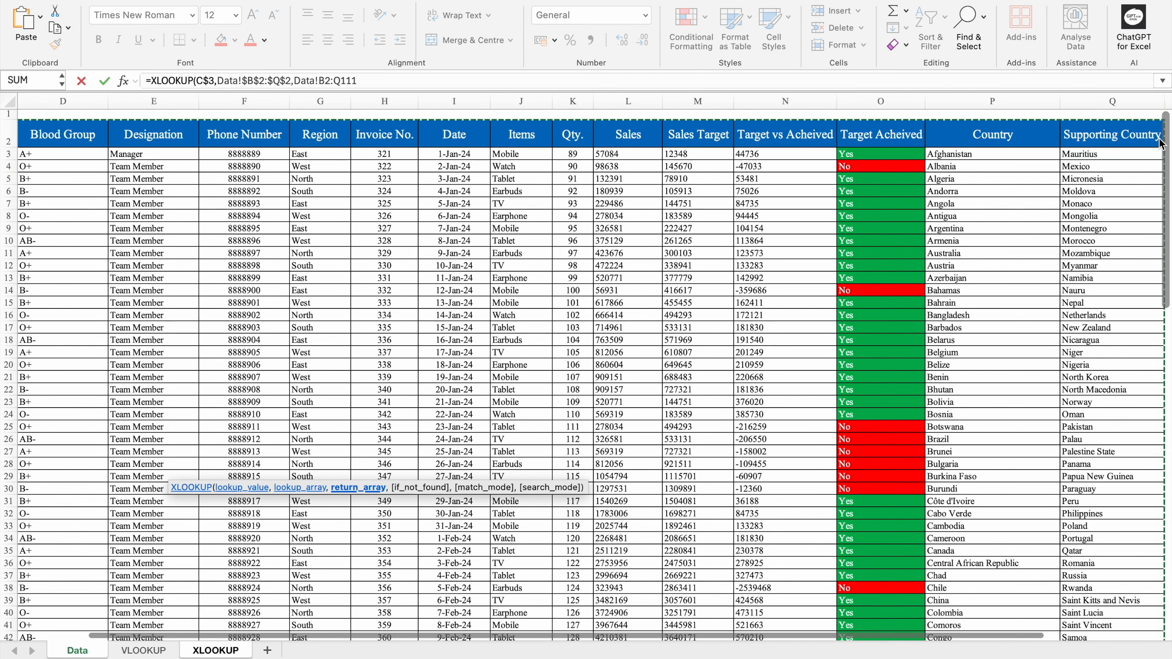
pyautogui.hscroll(-5, 868, 639)
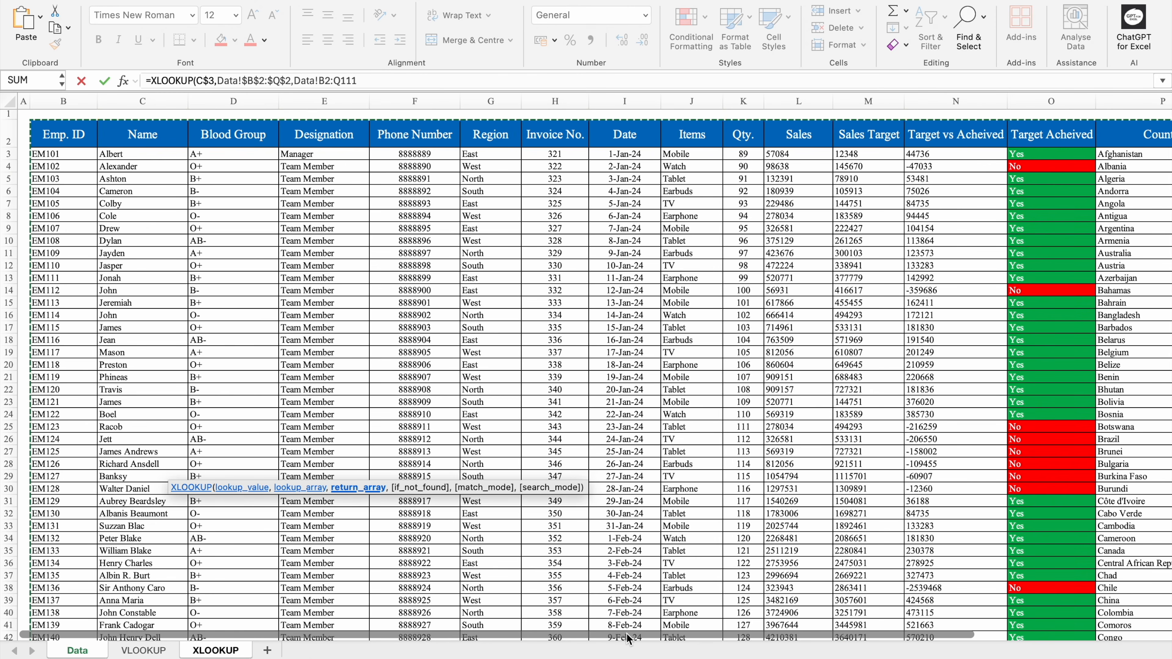
pyautogui.press('F4')
pyautogui.write(',')
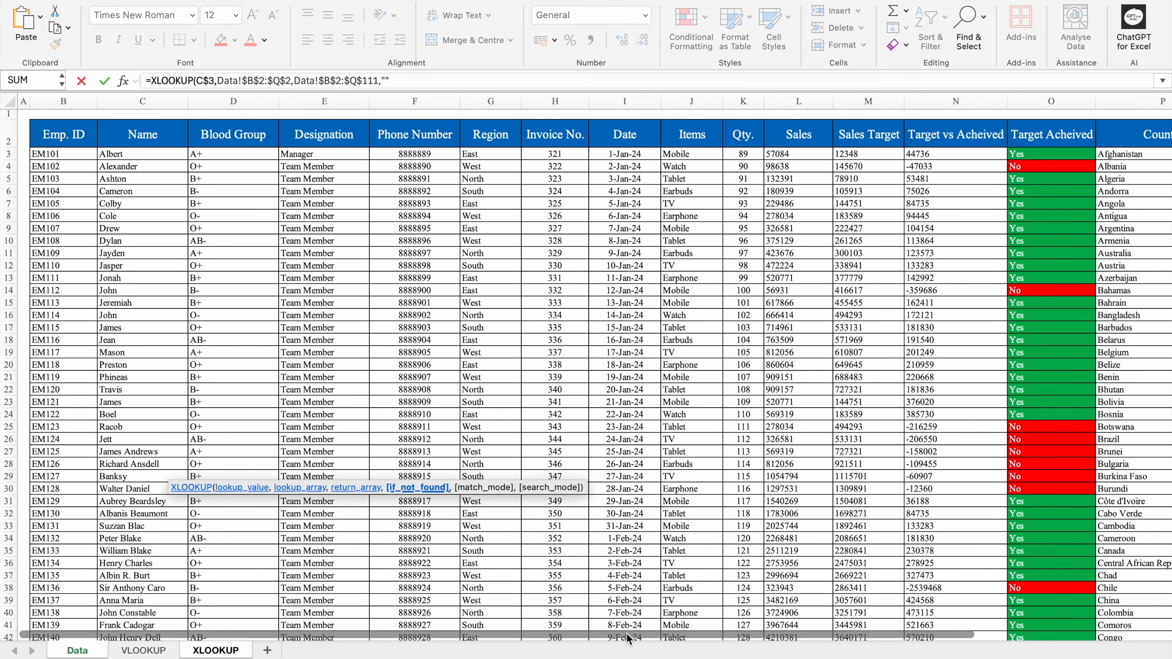
pyautogui.write('"")')
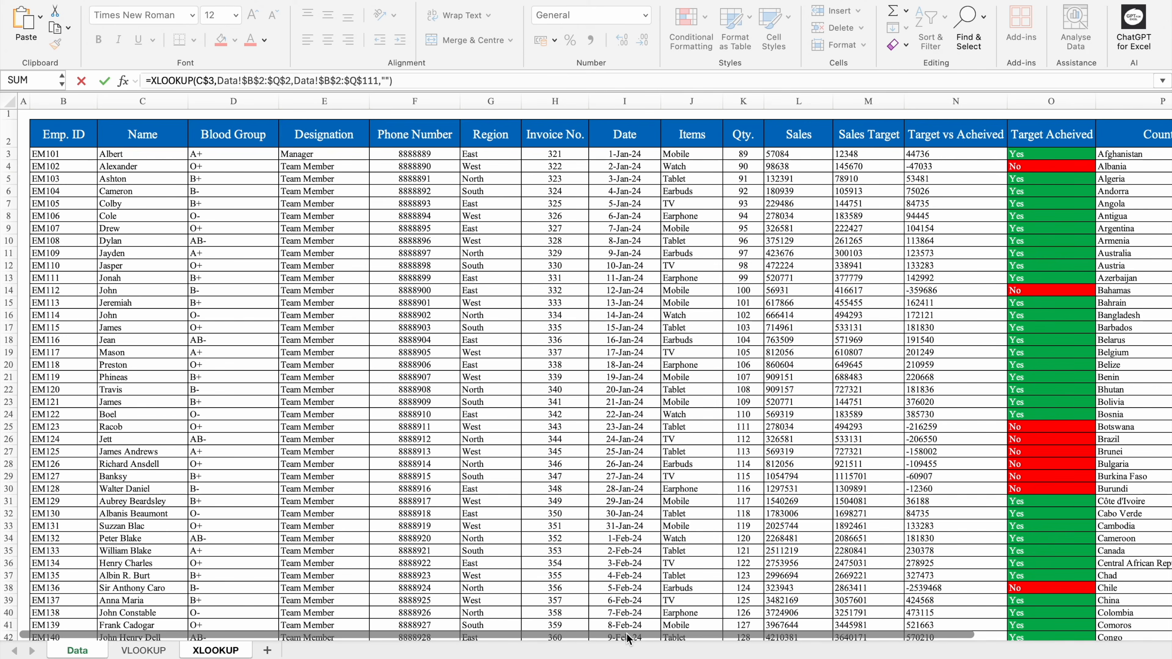
pyautogui.press('Return')
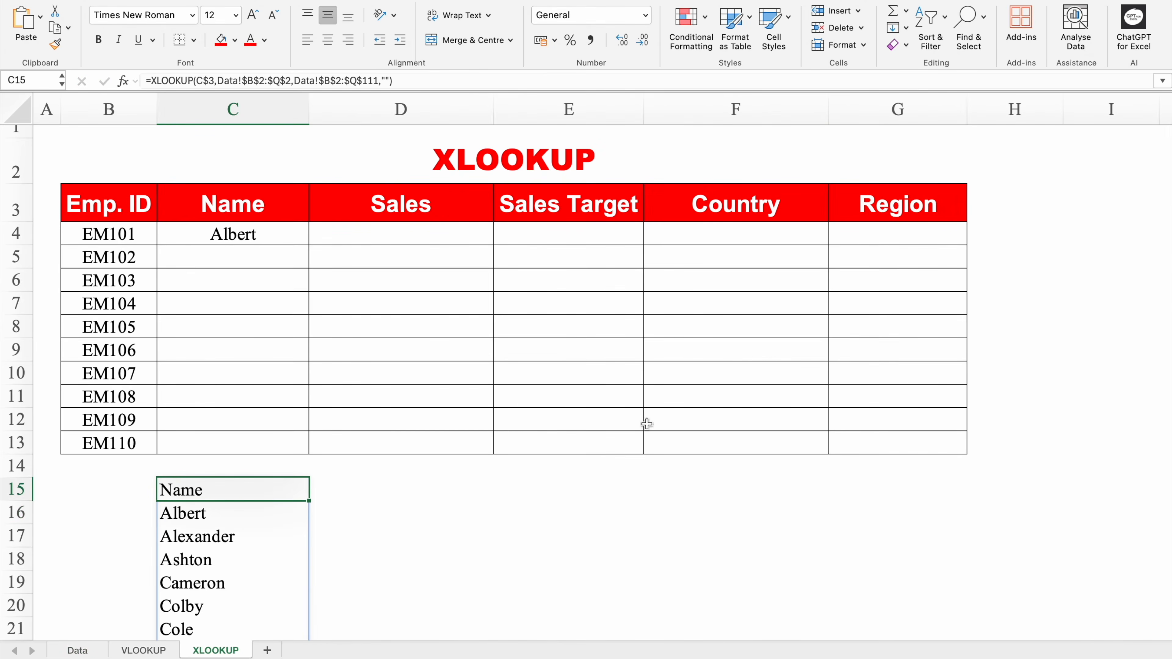
# - Change the C3 header to Designation to test the C15 formula
pyautogui.moveTo(1167, 189); pyautogui.dragTo(1167, 160)
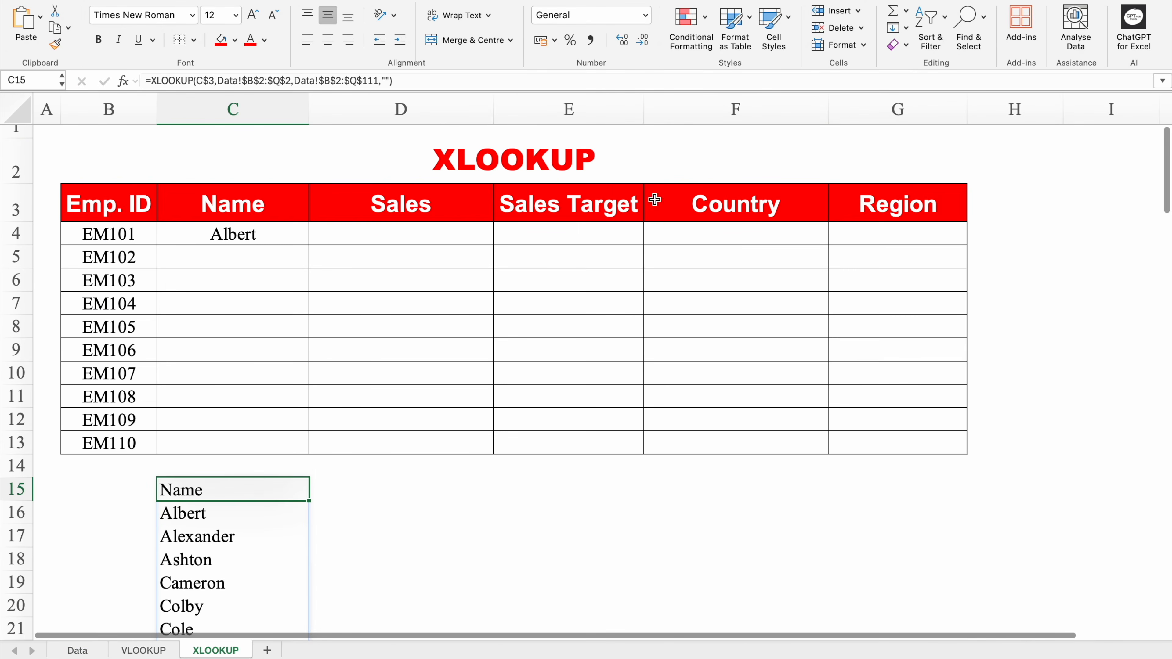
pyautogui.click(254, 214)
pyautogui.click(314, 214)
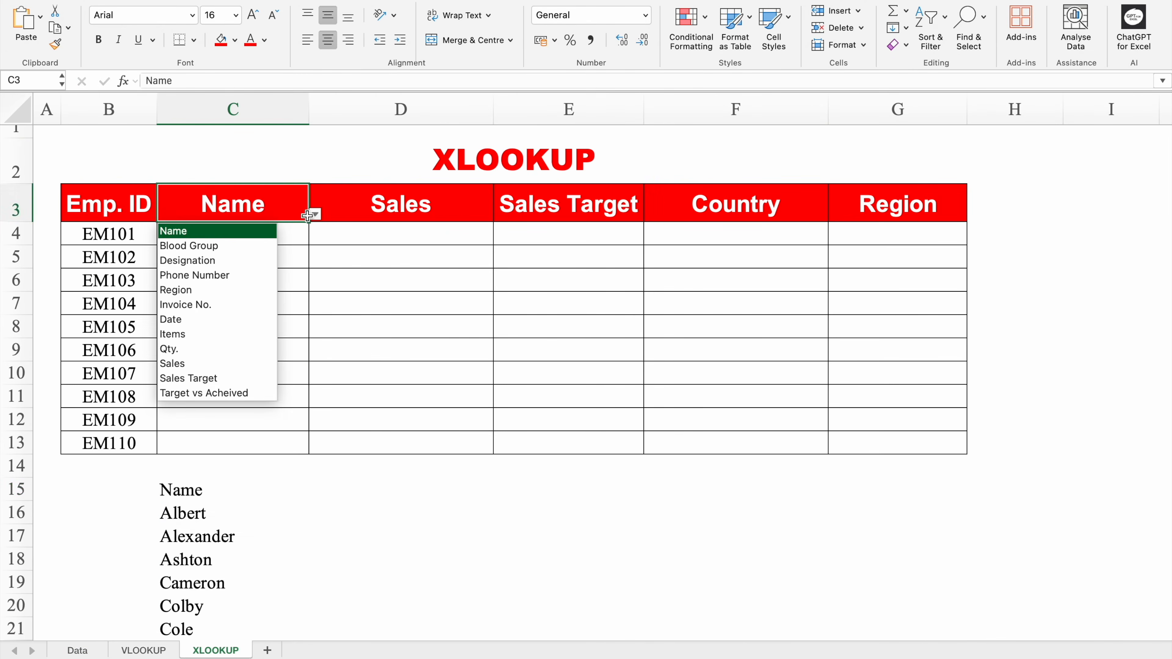
pyautogui.click(239, 259)
pyautogui.moveTo(1167, 162)
pyautogui.mouseDown()
pyautogui.moveTo(1168, 254)
pyautogui.moveTo(1169, 159)
pyautogui.mouseUp()
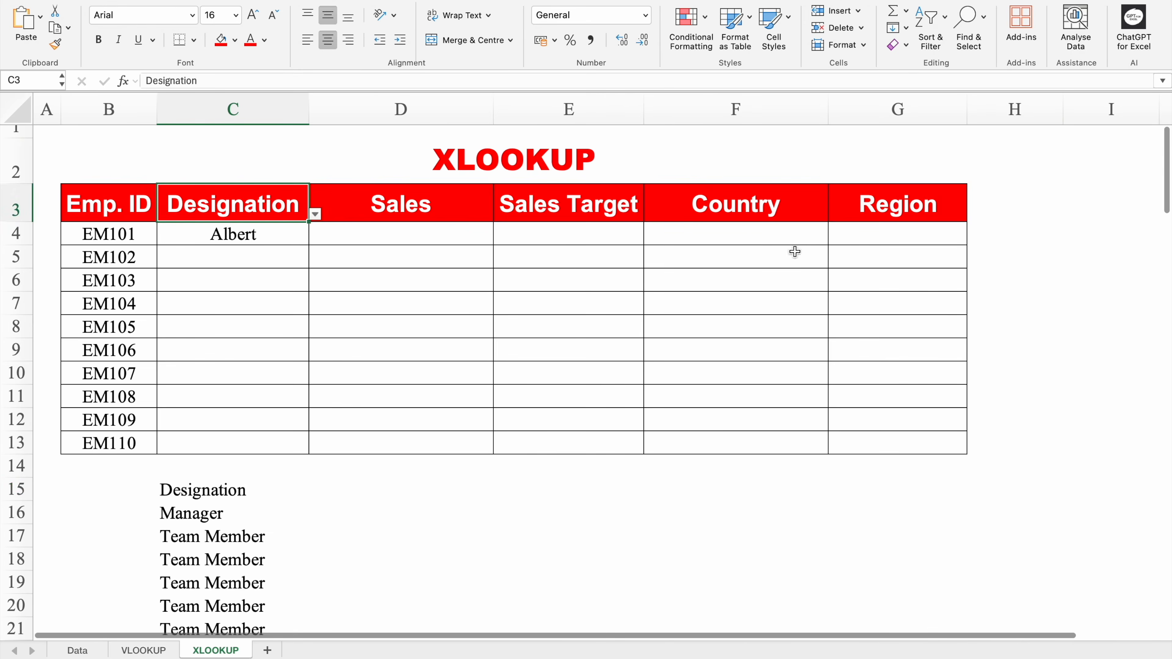
# - Copy the XLOOKUP formula text from C15 without its equals sign, leaving the cell unedited
pyautogui.click(225, 493)
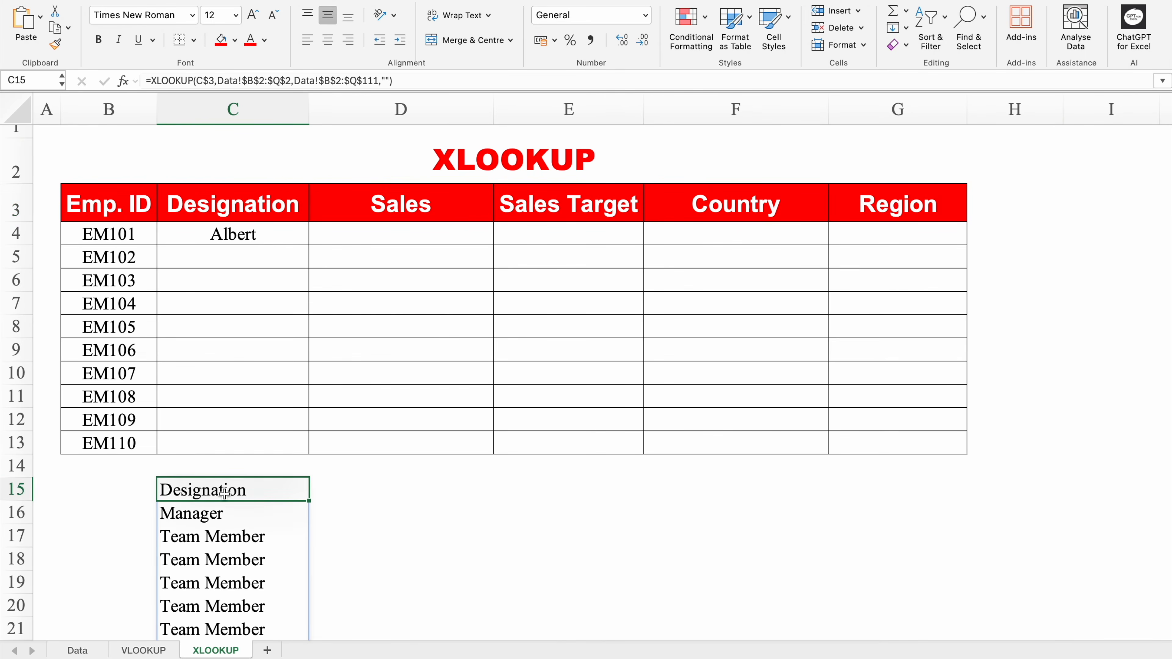
pyautogui.click(265, 237)
pyautogui.click(215, 496)
pyautogui.doubleClick(255, 492)
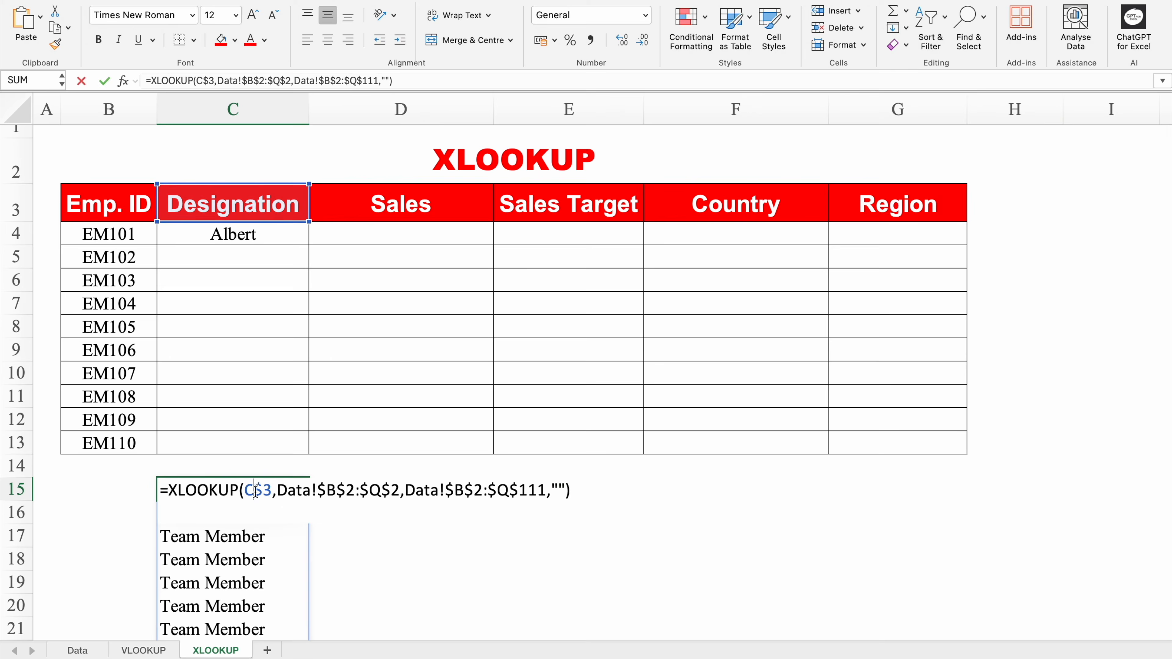
pyautogui.moveTo(572, 492); pyautogui.dragTo(166, 489)
pyautogui.press('super+c')
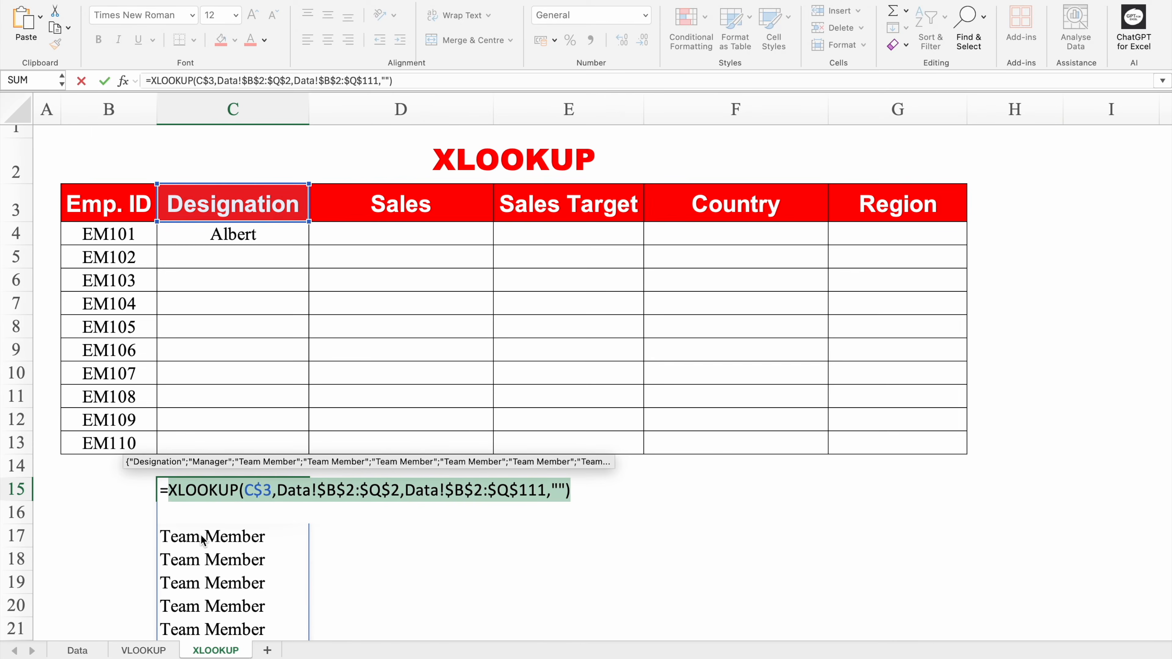
pyautogui.press('Return')
# - Replace Data!C2:C111,"" in the C4 formula with the copied XLOOKUP, nesting it as the return array
pyautogui.click(232, 233)
pyautogui.doubleClick(232, 233)
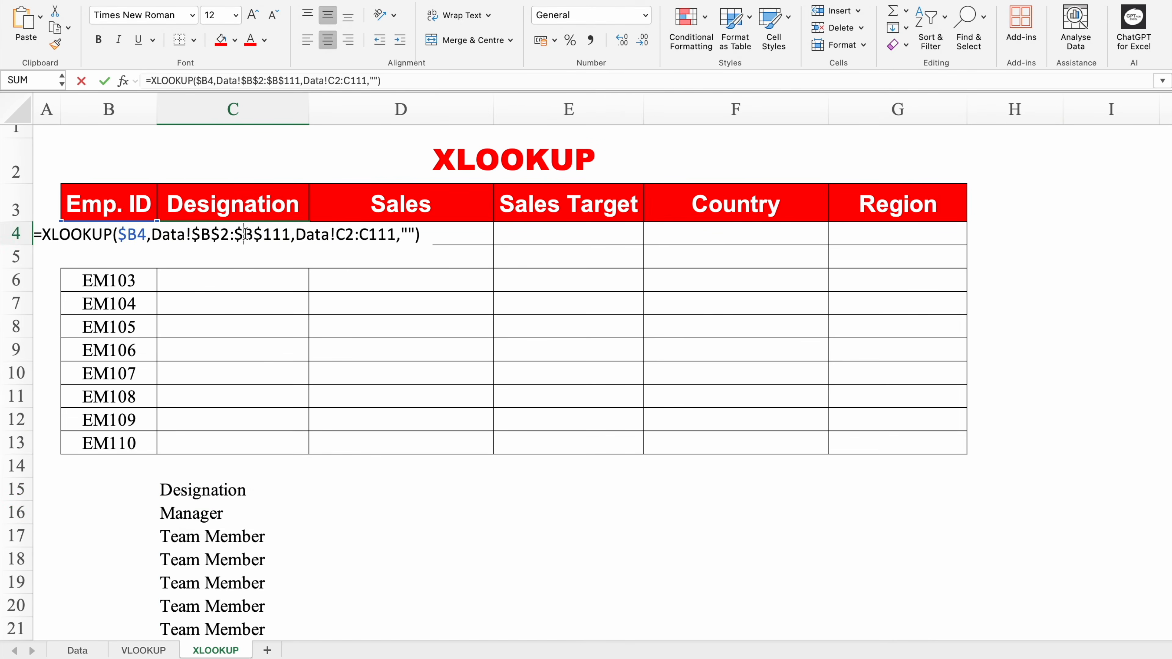
pyautogui.click(422, 235)
pyautogui.moveTo(419, 235); pyautogui.dragTo(300, 236)
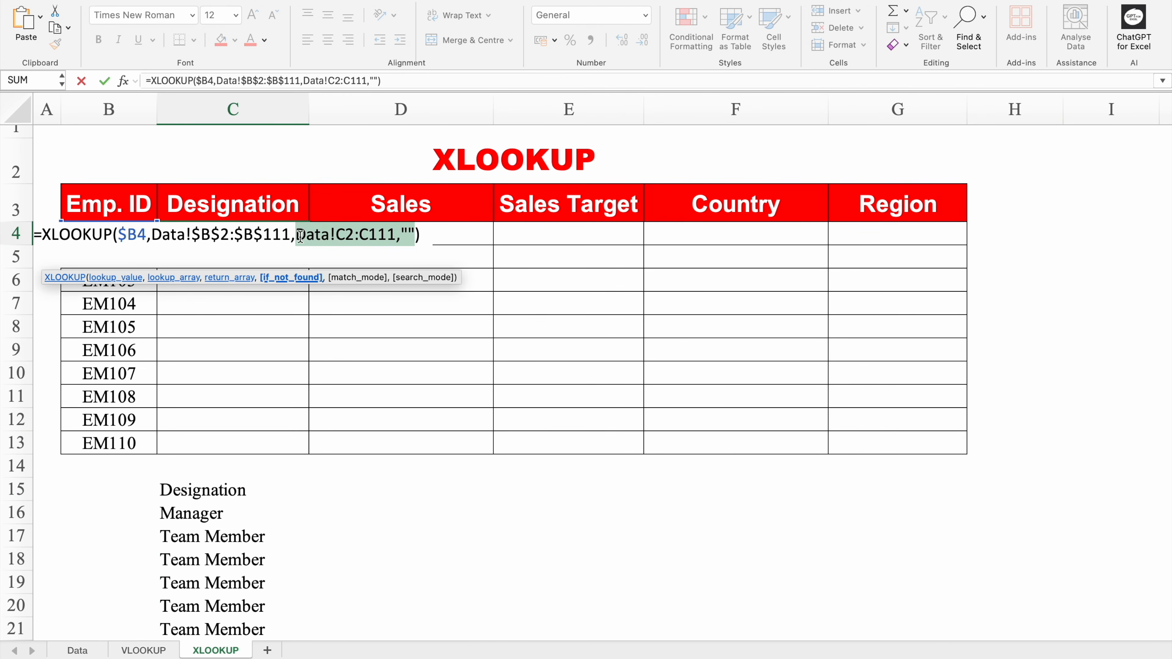
pyautogui.press('BackSpace')
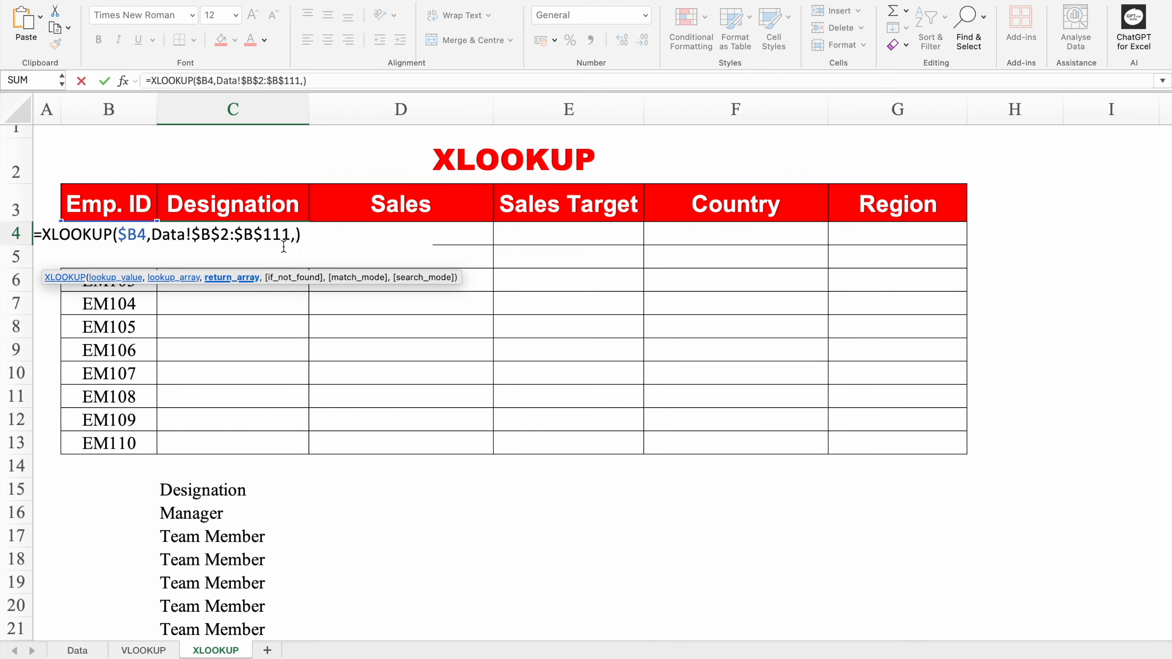
pyautogui.press('super+v')
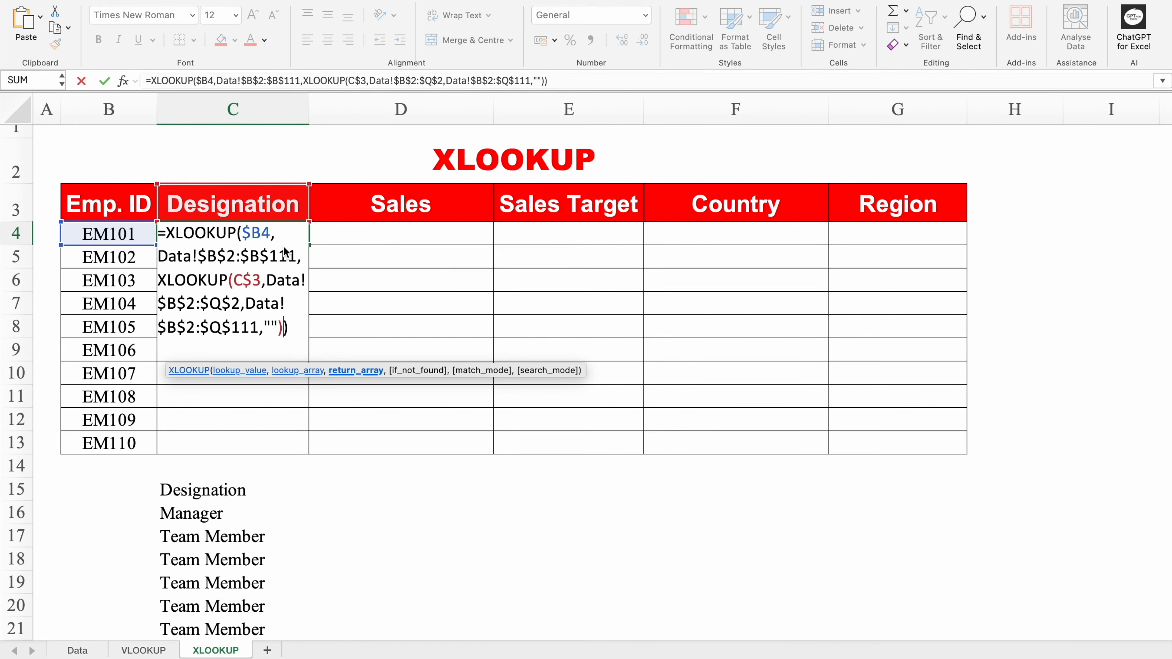
pyautogui.press('Return')
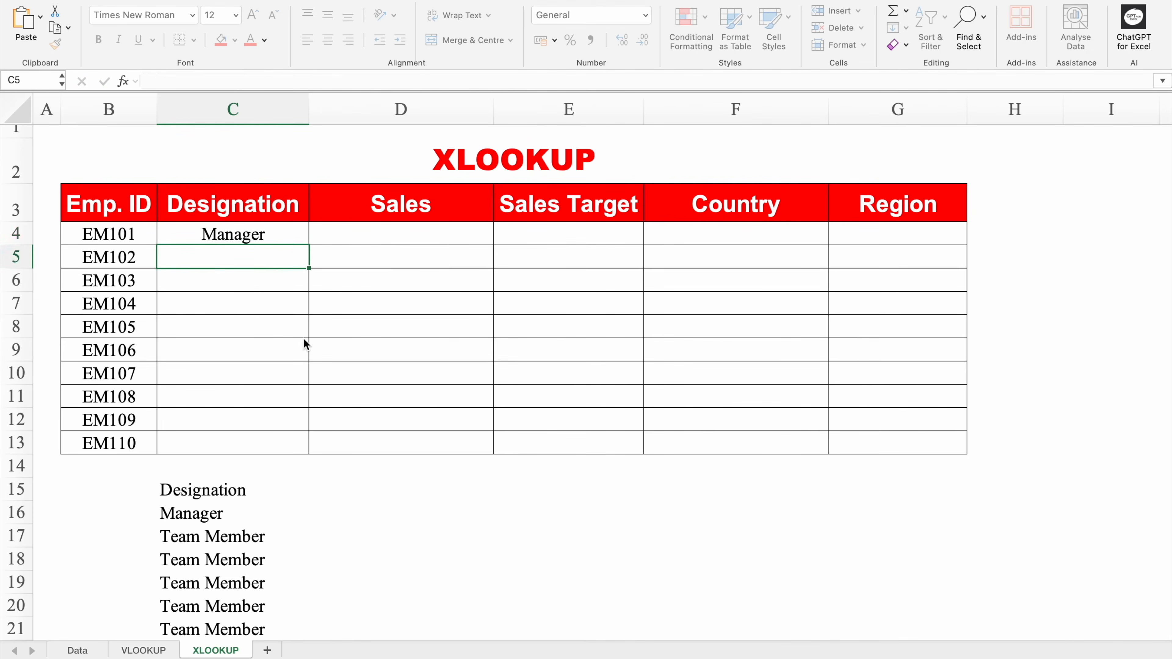
# - Set the C3 header to Name and check the nested XLOOKUP formula in C4
pyautogui.click(281, 231)
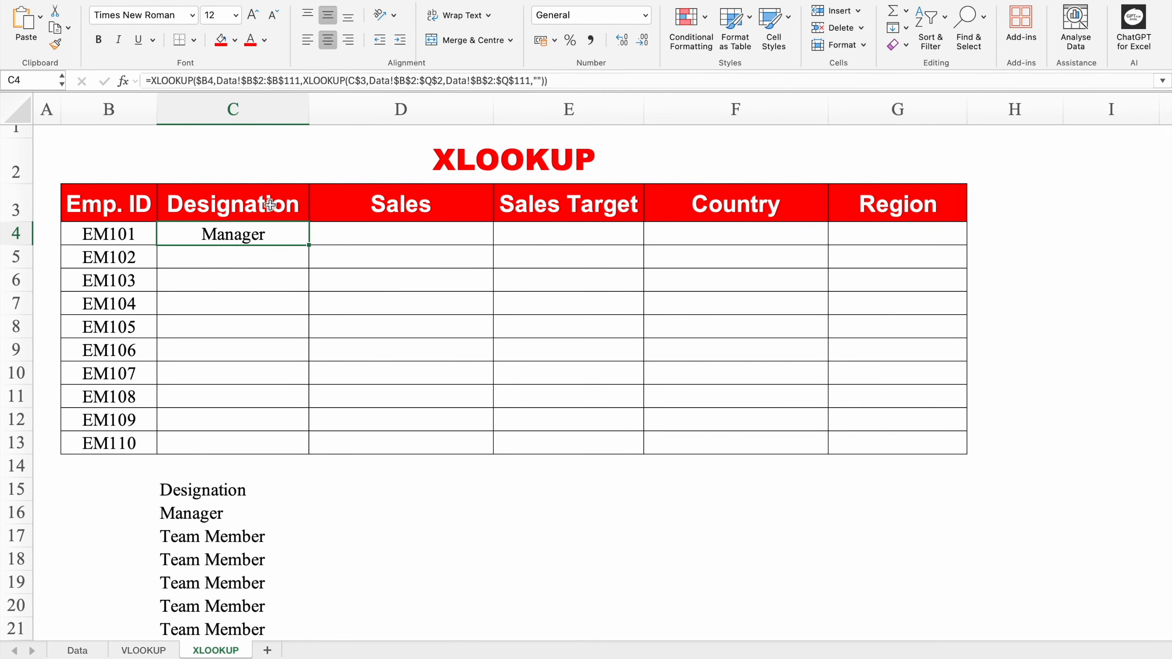
pyautogui.click(272, 206)
pyautogui.click(315, 214)
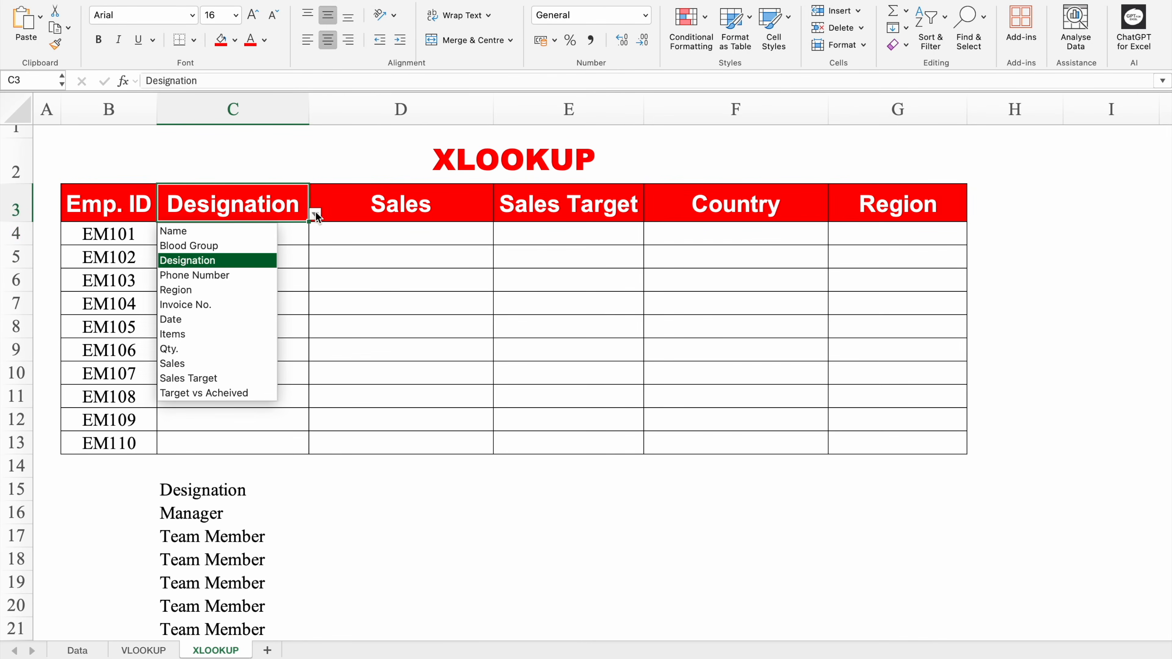
pyautogui.click(249, 231)
pyautogui.click(274, 237)
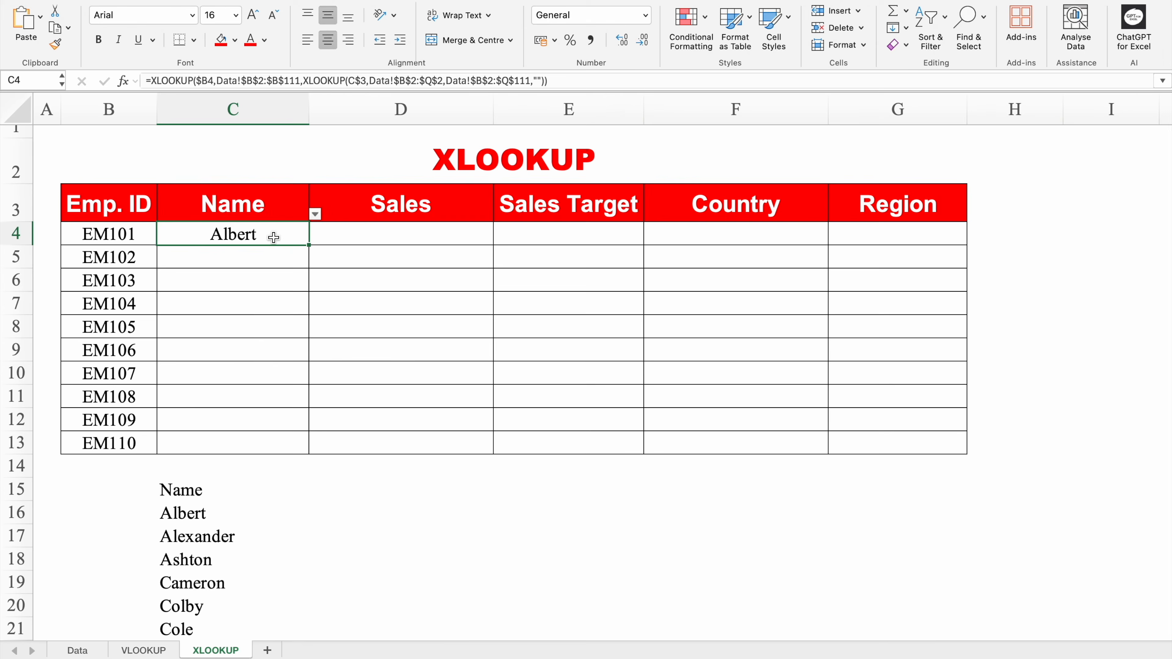
# - Fill the nested XLOOKUP formula from C4 through G13 and delete the helper formula in C15
pyautogui.moveTo(309, 251); pyautogui.dragTo(923, 457)
pyautogui.click(800, 497)
pyautogui.click(169, 493)
pyautogui.press('Delete')
# - Change the C3 header to Items and the D3 header to Designation to test the filled formulas
pyautogui.click(272, 208)
pyautogui.click(316, 215)
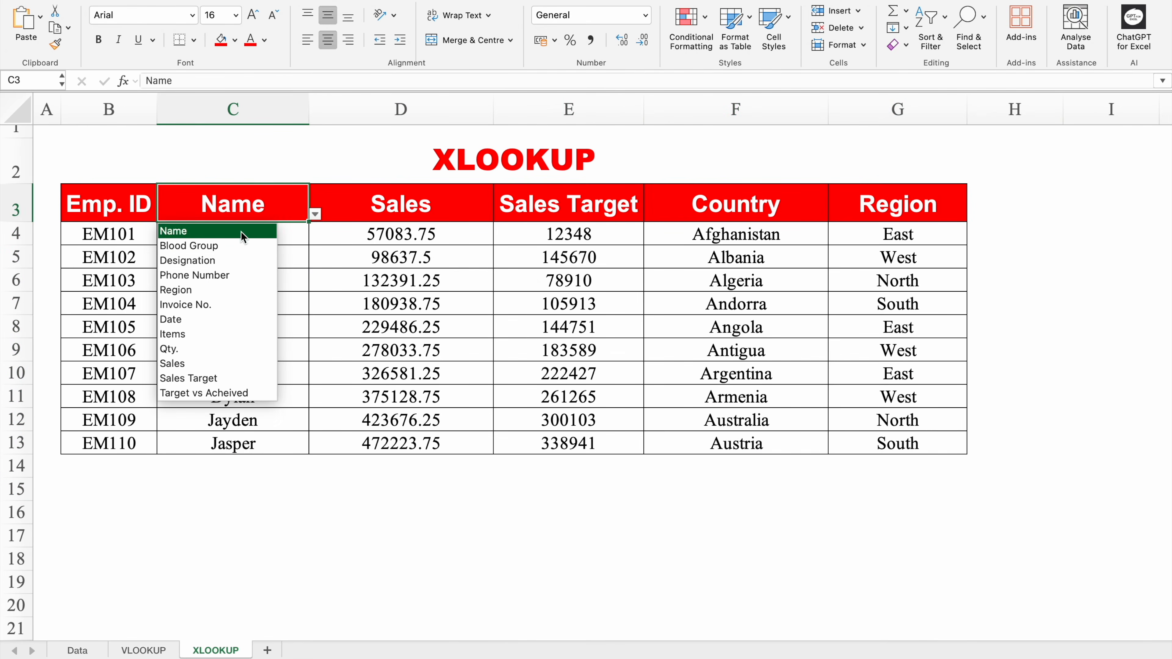
pyautogui.click(202, 334)
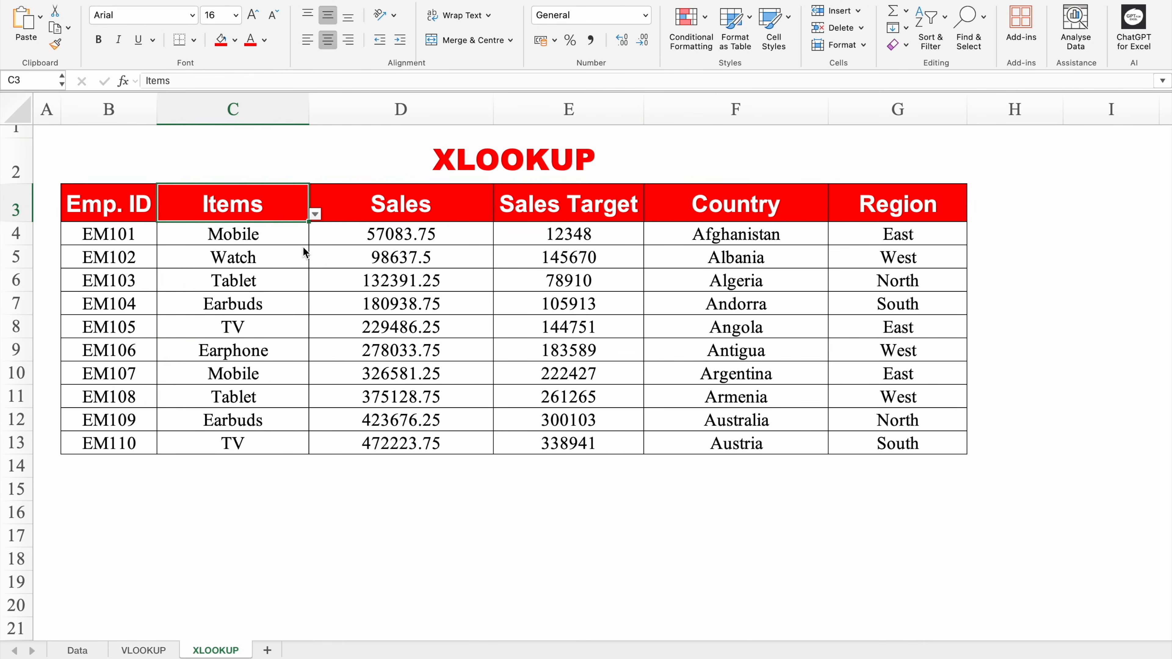
pyautogui.click(414, 209)
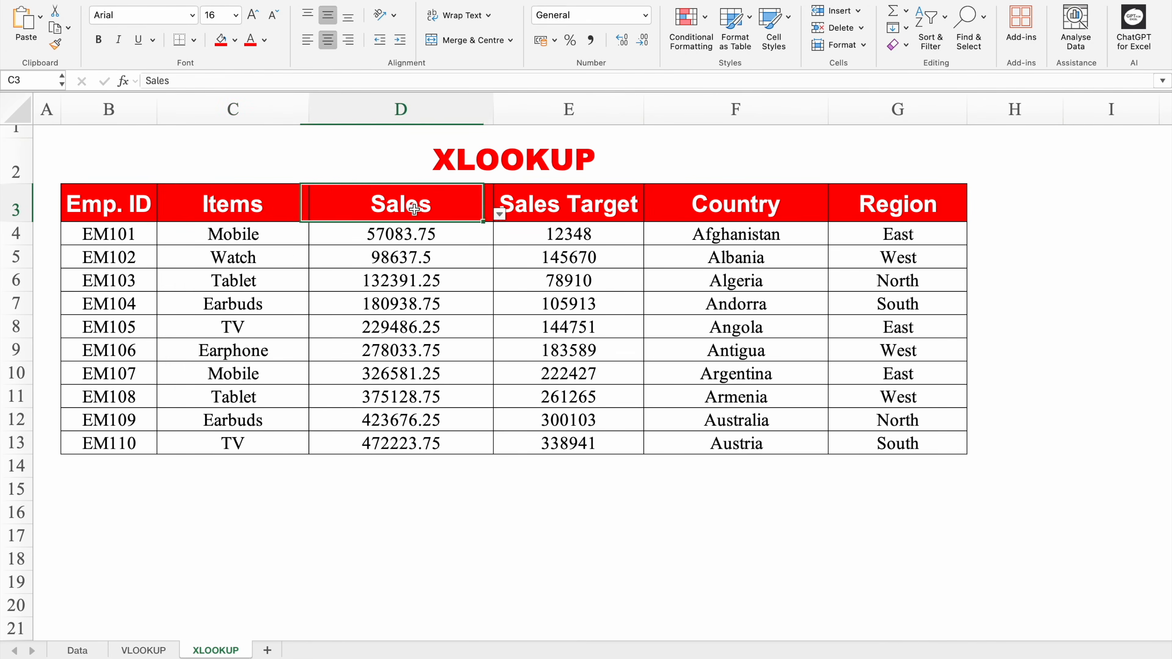
pyautogui.click(499, 215)
pyautogui.click(400, 261)
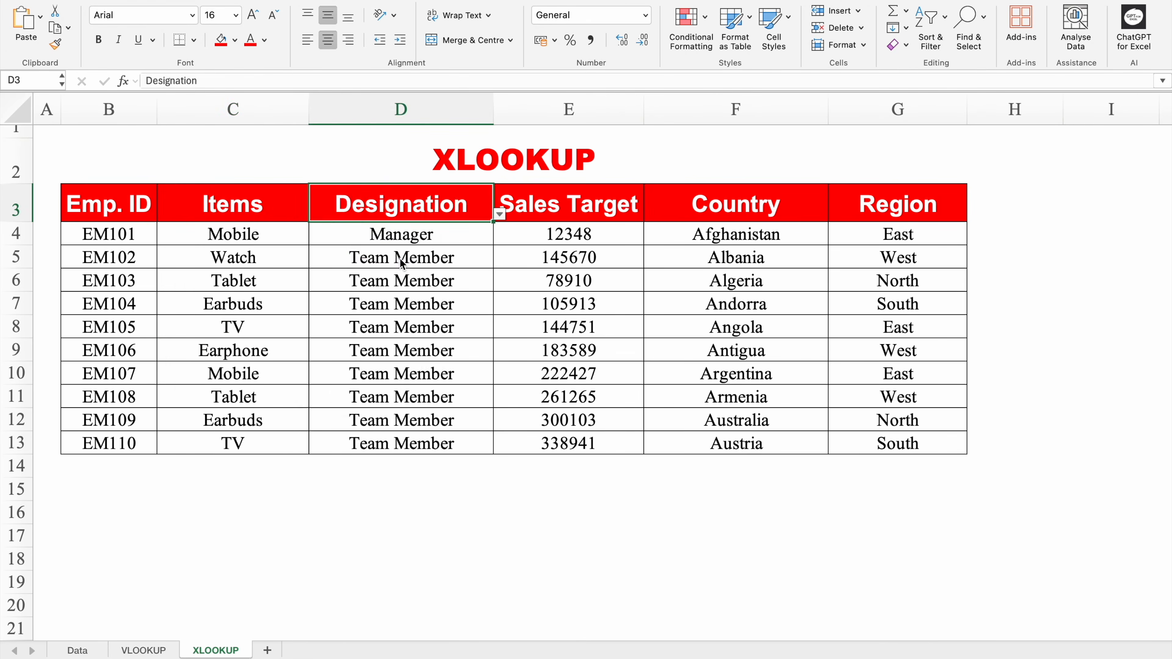
# - Change the E3 header to Region and the F3 header to Sales
pyautogui.click(587, 210)
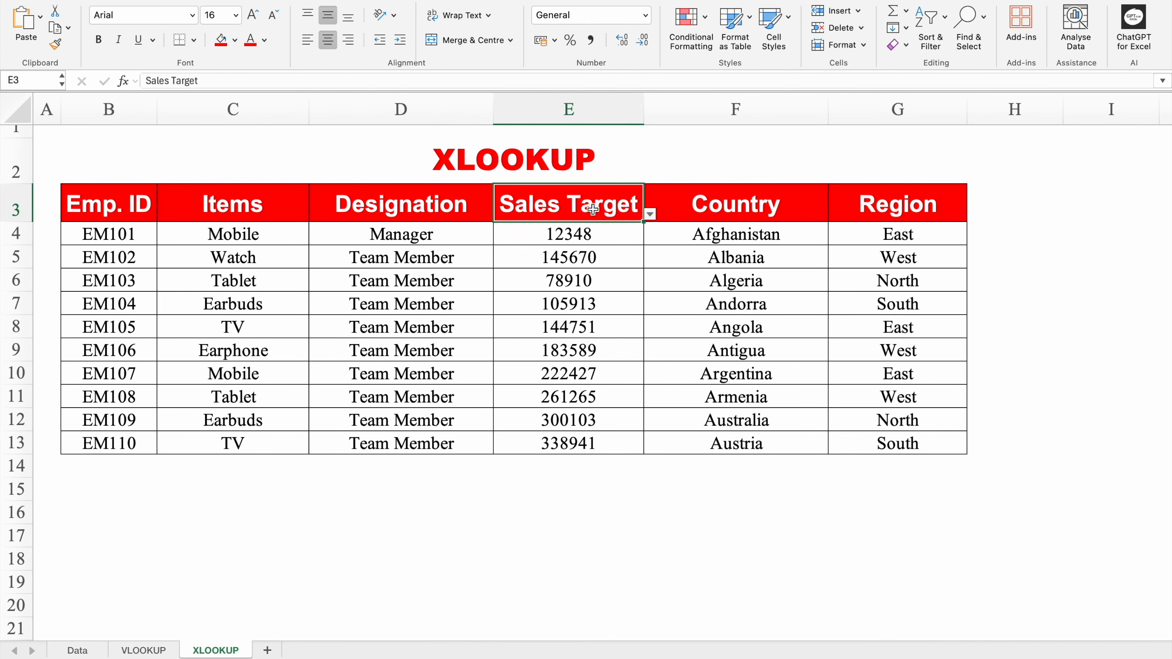
pyautogui.click(651, 214)
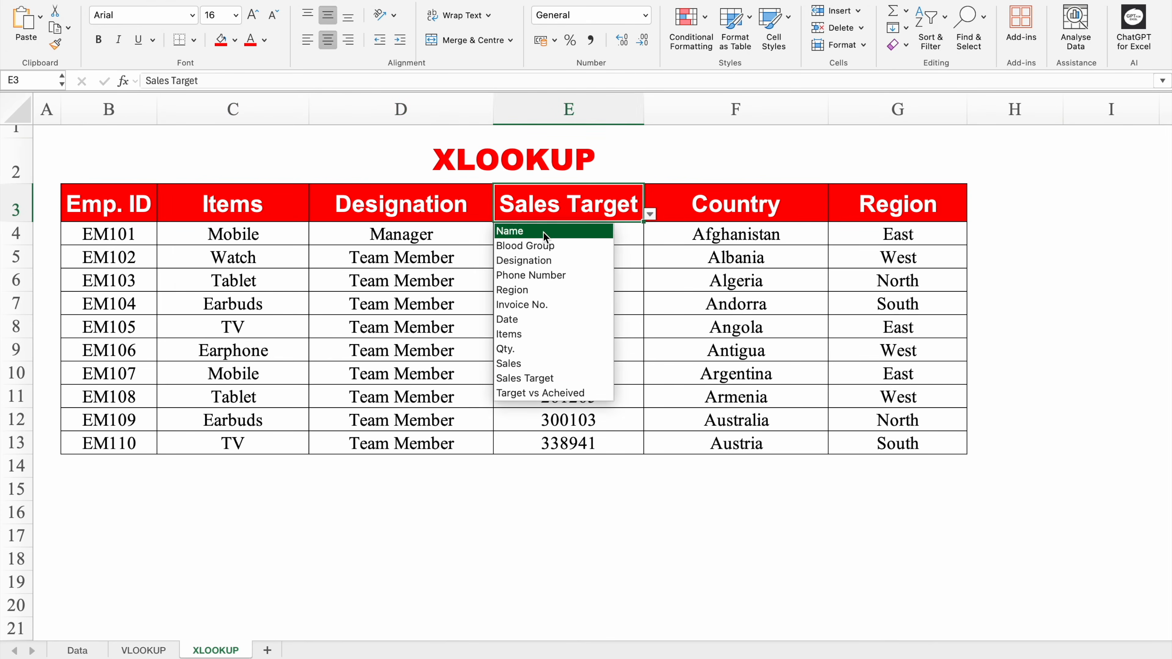
pyautogui.click(523, 290)
pyautogui.click(704, 202)
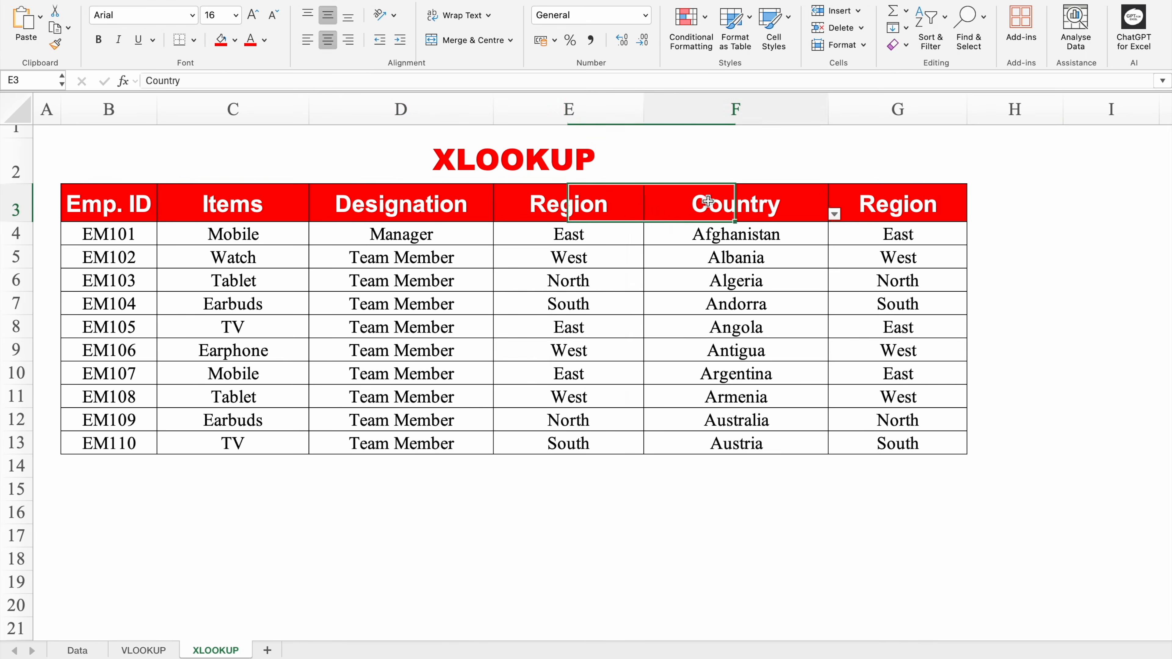
pyautogui.click(835, 214)
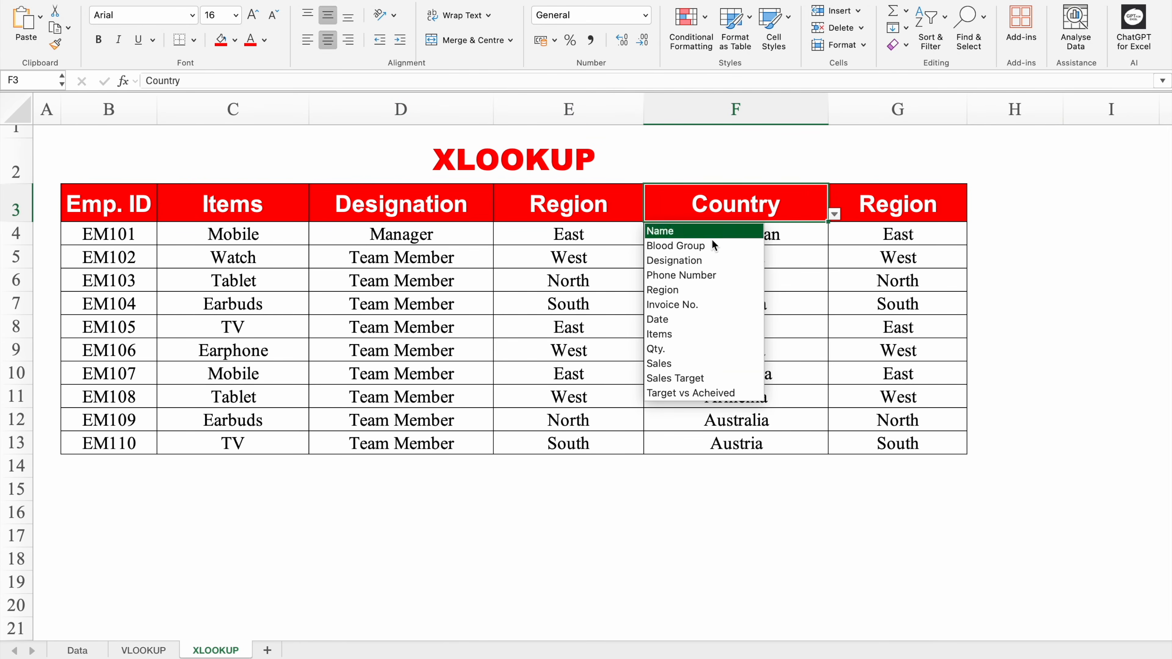
pyautogui.click(688, 366)
# - Change the G3 header to Target vs Acheived and autofit the width of column G
pyautogui.click(900, 216)
pyautogui.click(973, 214)
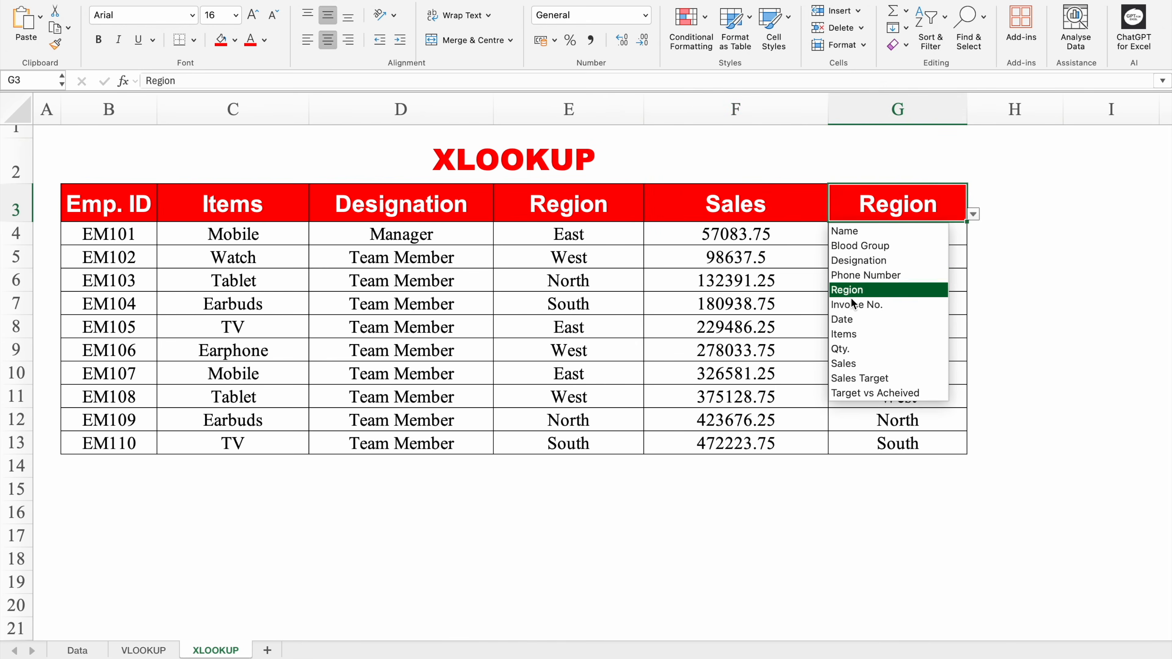
pyautogui.click(870, 389)
pyautogui.click(835, 507)
pyautogui.doubleClick(968, 110)
pyautogui.click(870, 496)
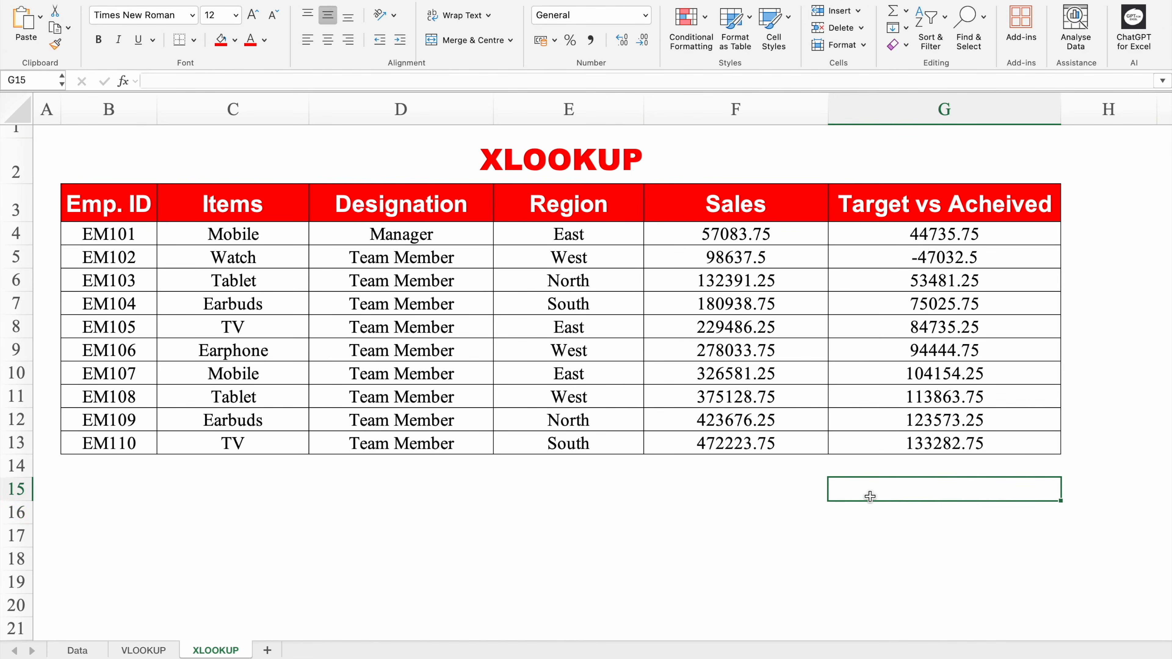